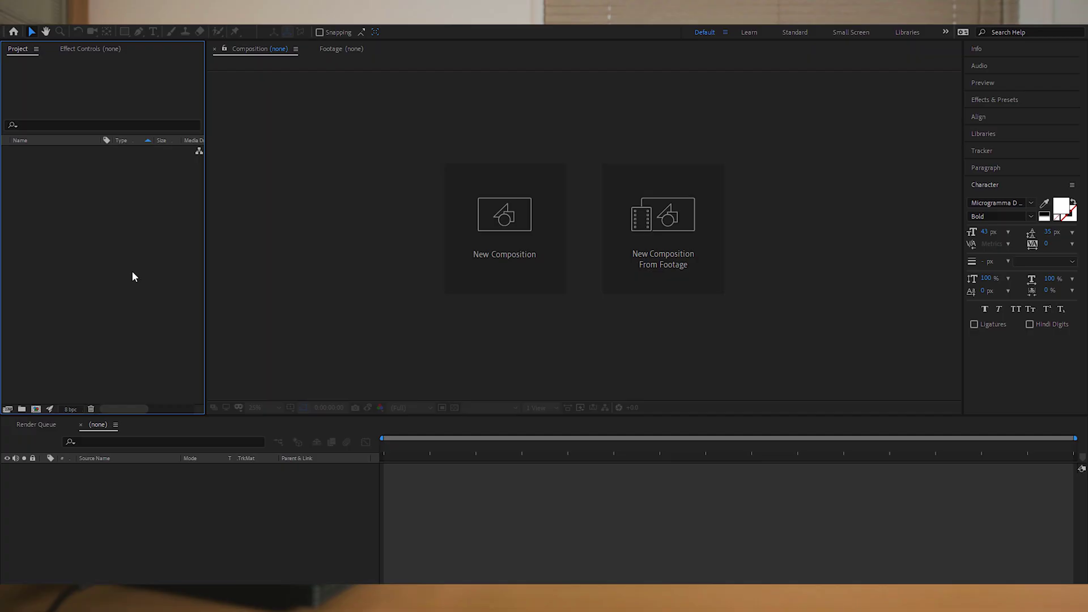
- Create a new composition from the HDTV 1080 24 preset with a duration of 8 seconds
{"action": "right_click", "coordinate": [91, 229]}
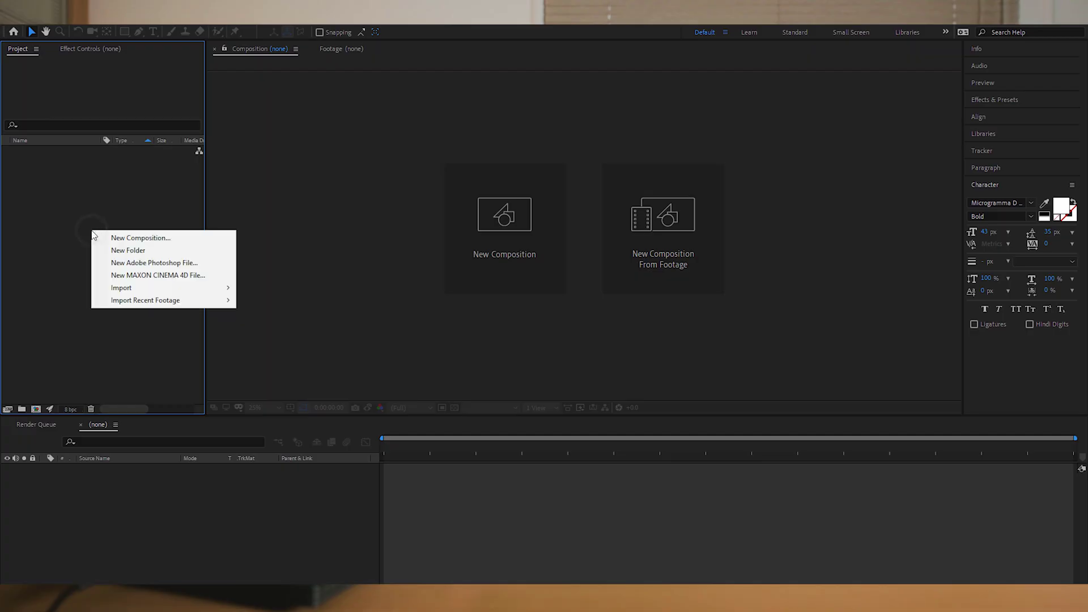
{"action": "left_click", "coordinate": [135, 239]}
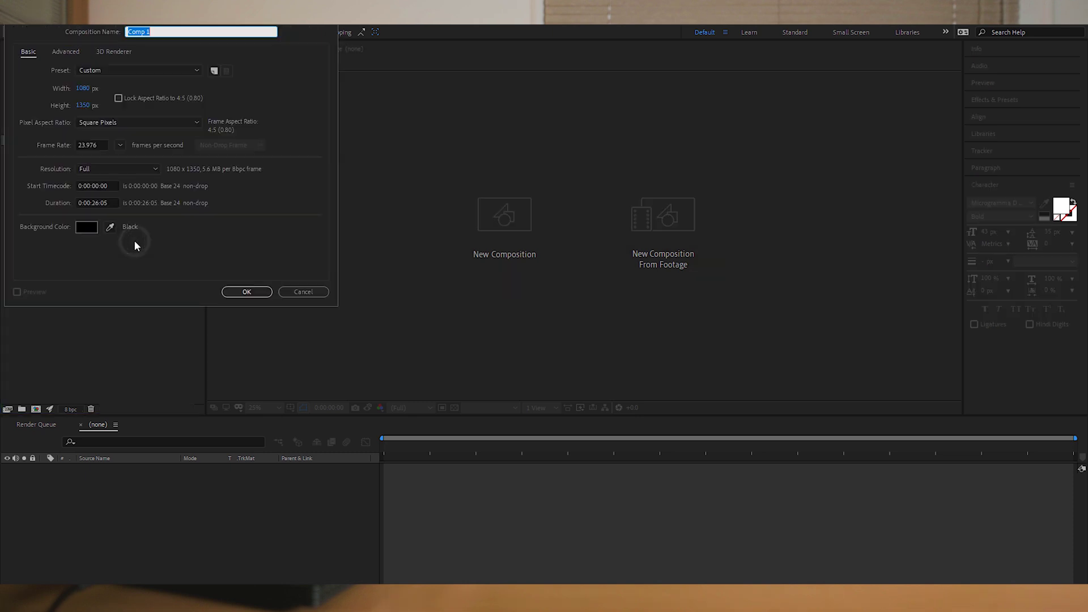
{"action": "left_click", "coordinate": [129, 71]}
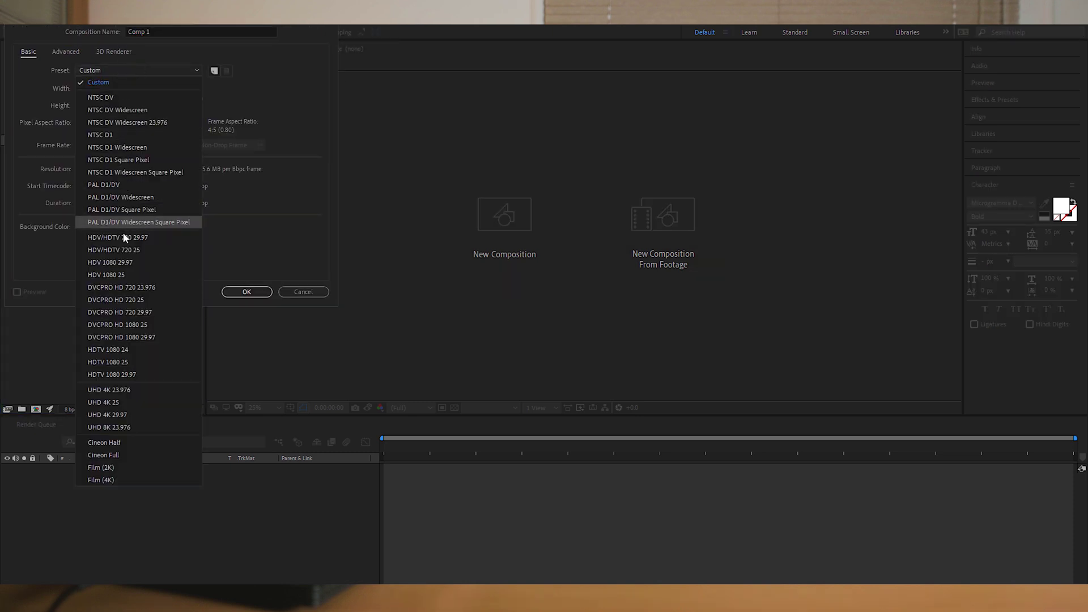
{"action": "left_click", "coordinate": [141, 350]}
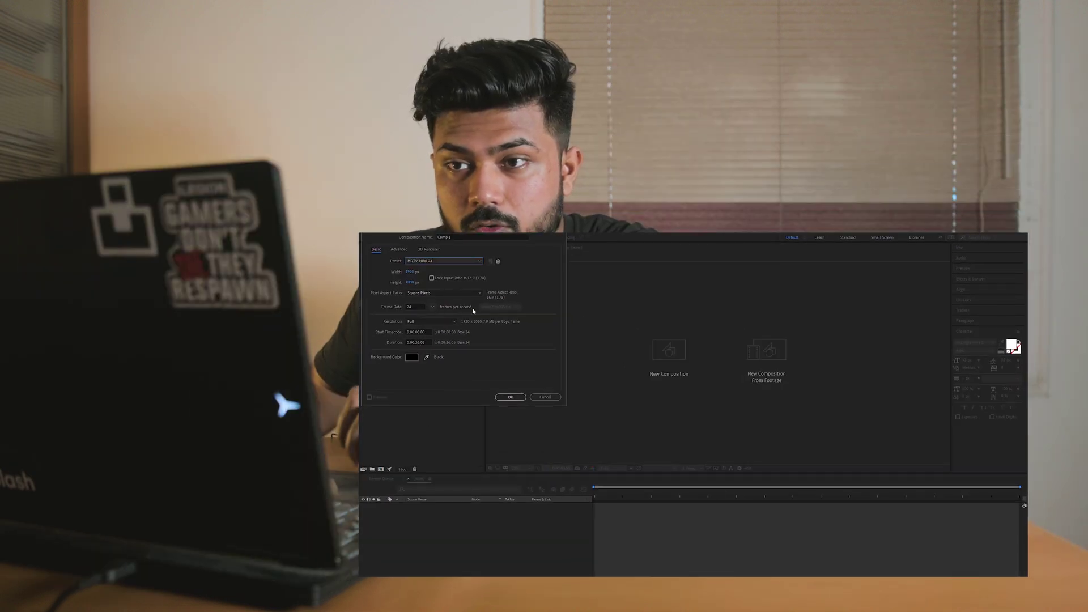
{"action": "left_click_drag", "start_coordinate": [425, 342], "coordinate": [418, 343]}
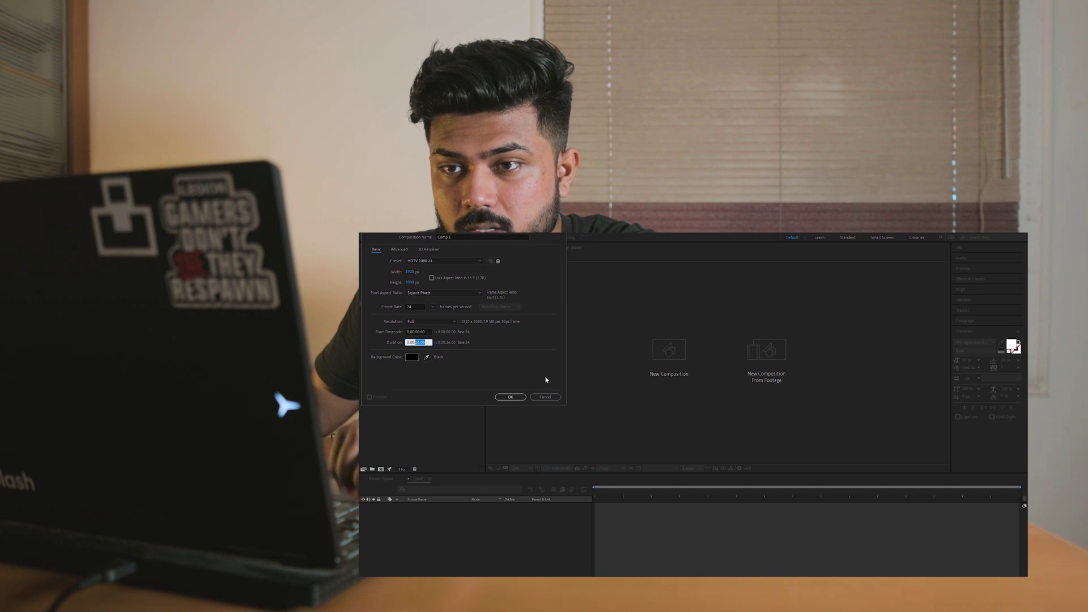
{"action": "type", "text": "08"}
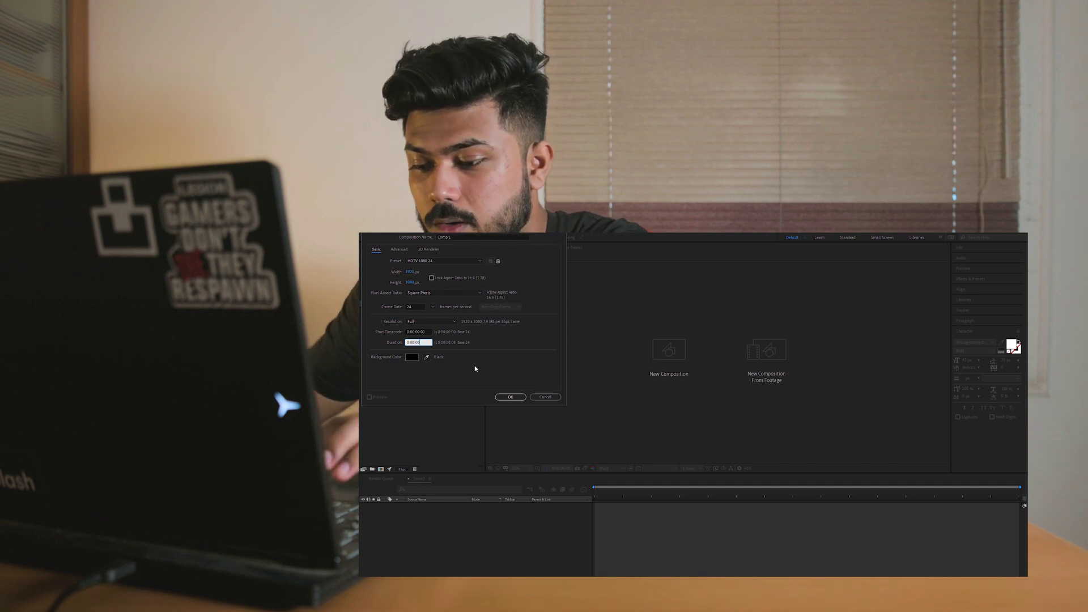
{"action": "type", "text": ":00"}
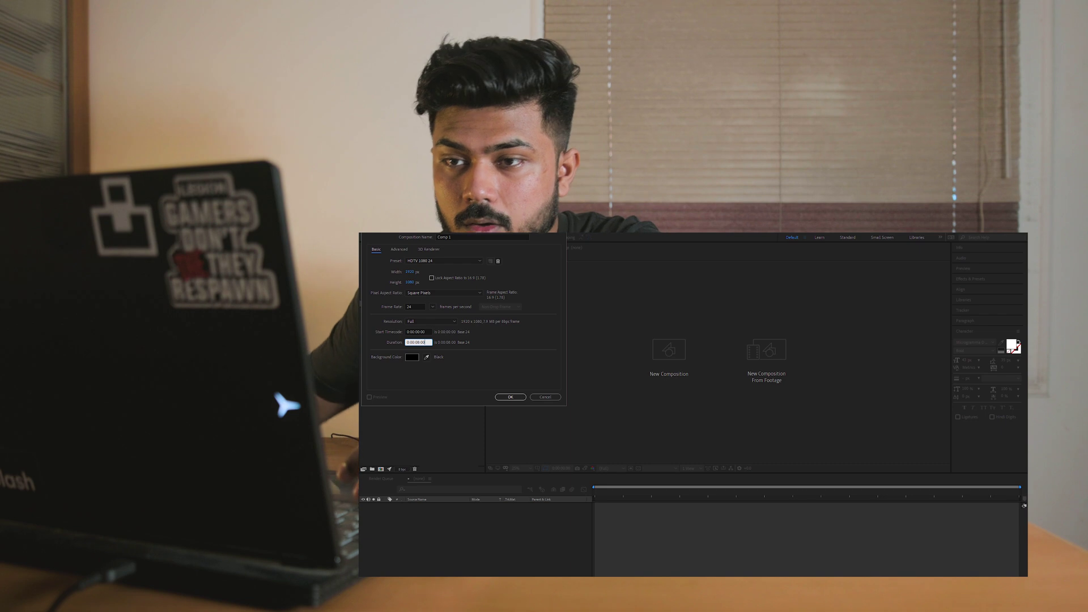
{"action": "left_click", "coordinate": [510, 397]}
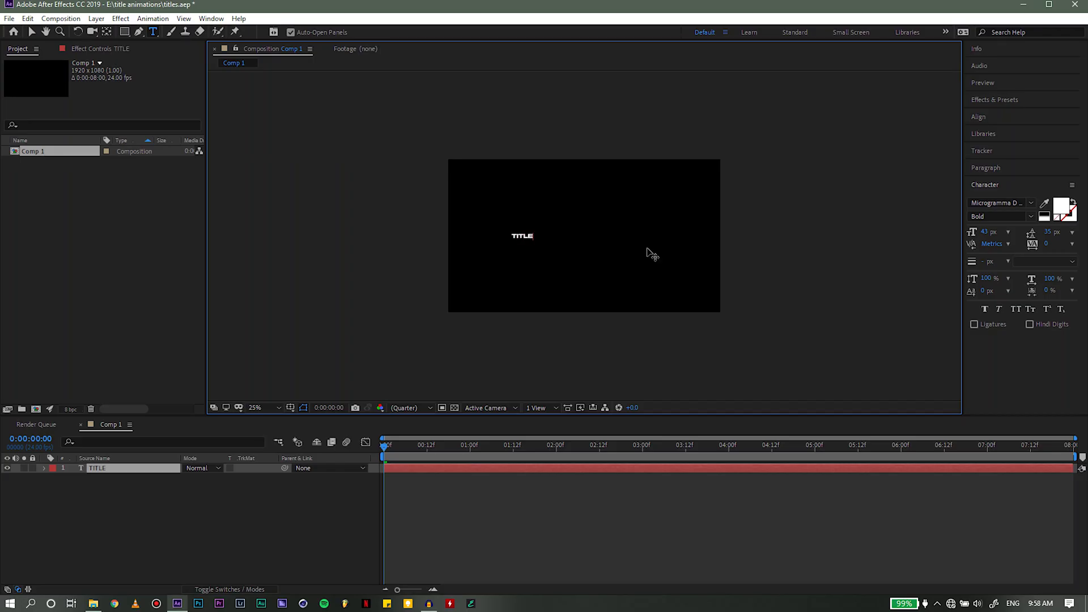
- Enlarge the TITLE text to 256 px and centre its paragraph alignment
{"action": "left_click", "coordinate": [33, 31]}
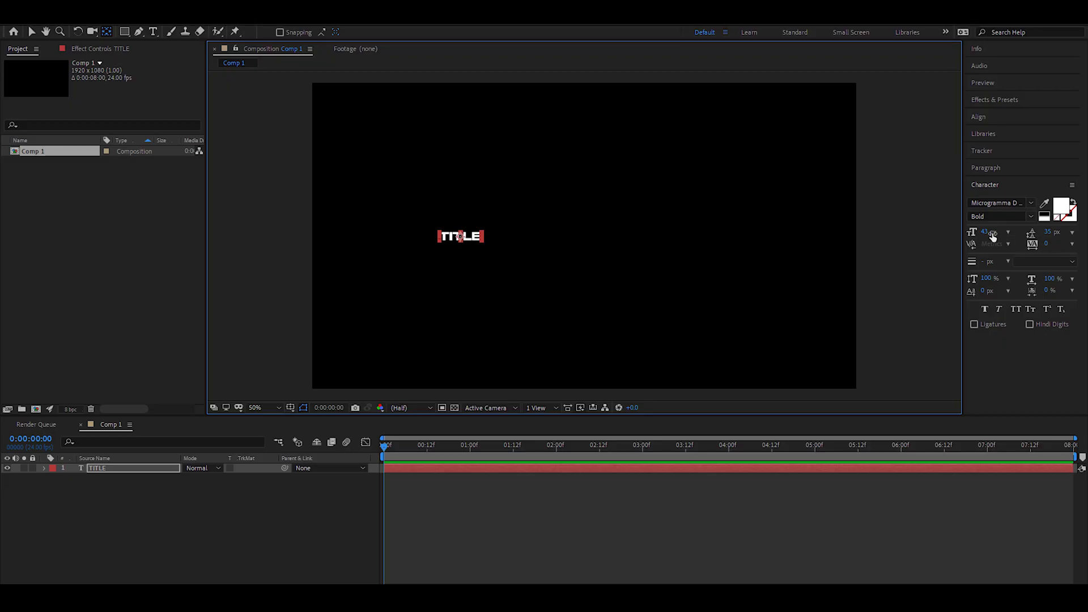
{"action": "left_click_drag", "start_coordinate": [992, 236], "coordinate": [1086, 212]}
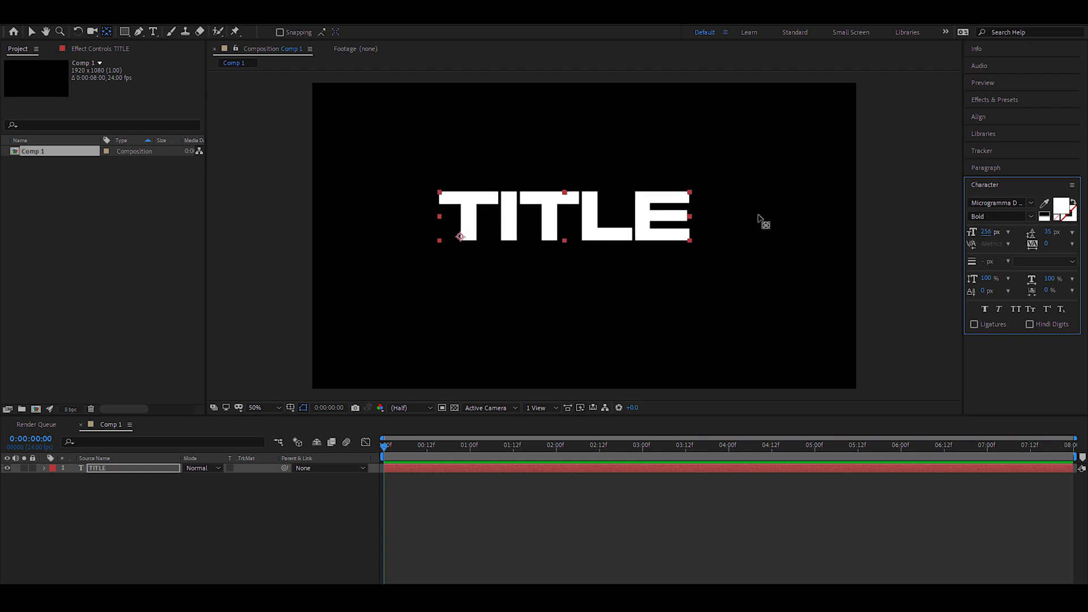
{"action": "left_click", "coordinate": [986, 168]}
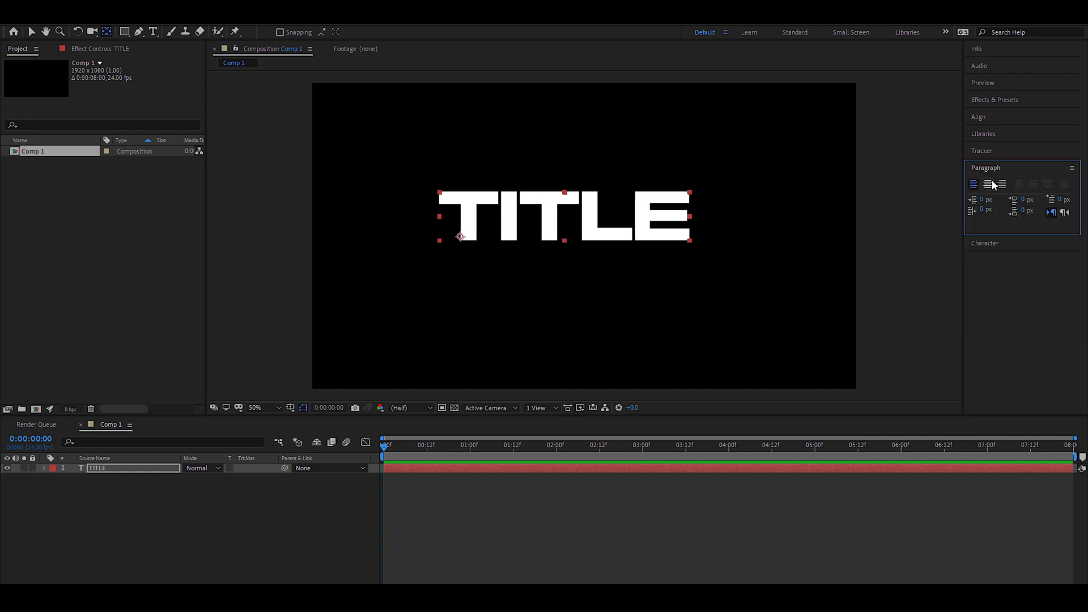
{"action": "left_click", "coordinate": [993, 184]}
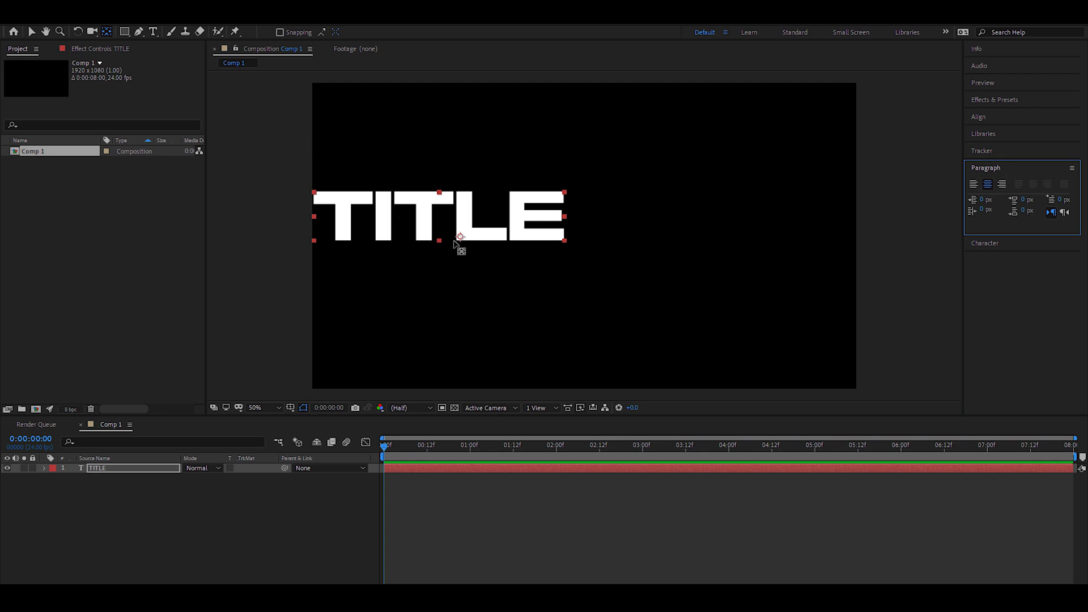
- Move the title's anchor point to the middle of the text and centre the layer horizontally and vertically in the composition
{"action": "left_click", "coordinate": [459, 238]}
{"action": "left_click_drag", "start_coordinate": [460, 237], "coordinate": [439, 218]}
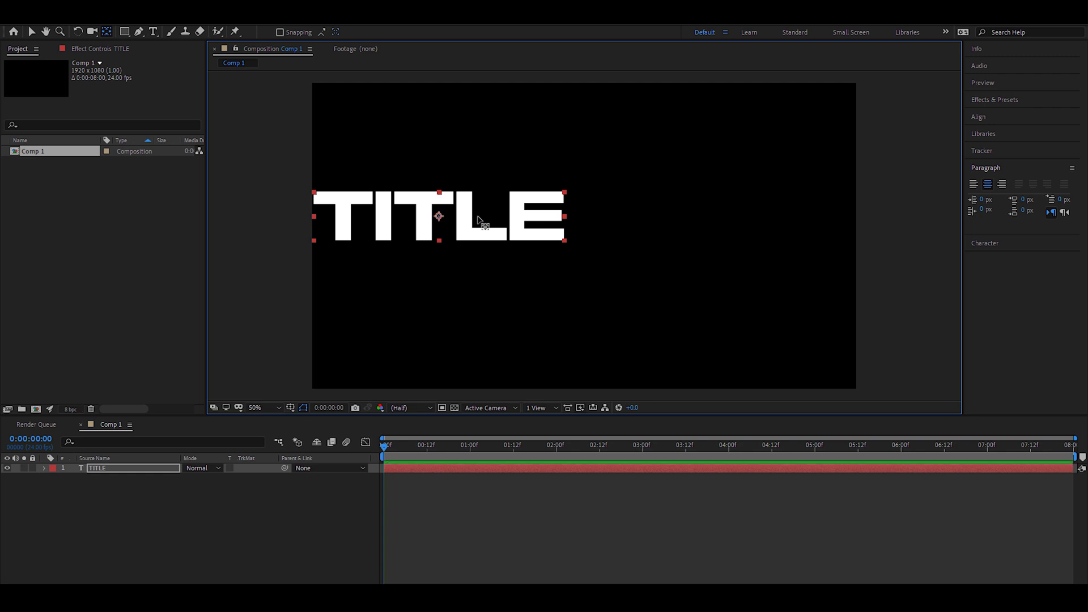
{"action": "key", "text": "v"}
{"action": "key", "text": "ctrl+Home"}
{"action": "left_click", "coordinate": [980, 117]}
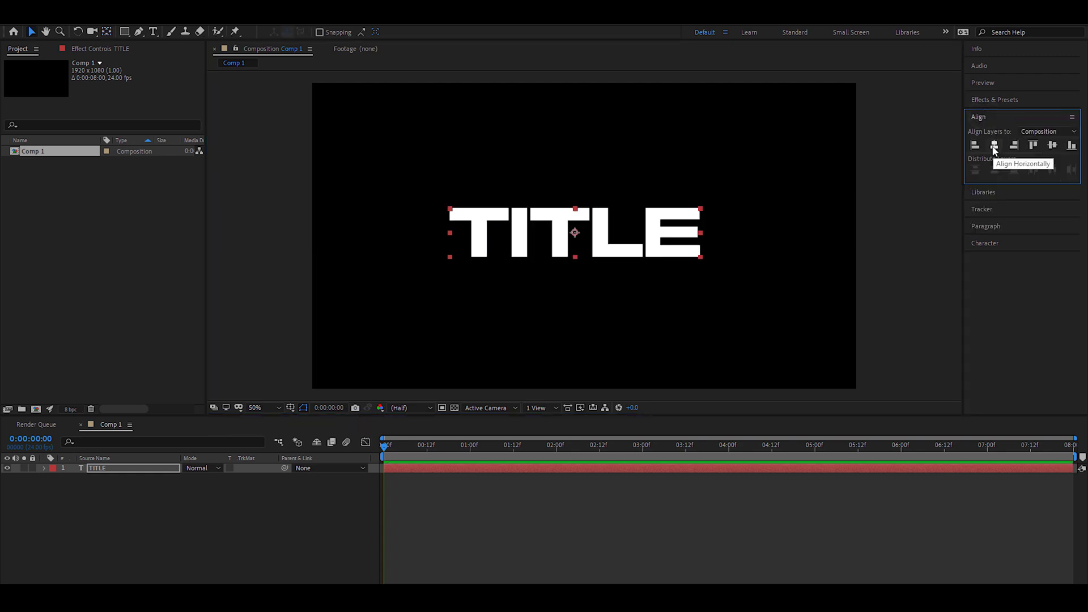
{"action": "left_click", "coordinate": [994, 146]}
{"action": "left_click", "coordinate": [1053, 145]}
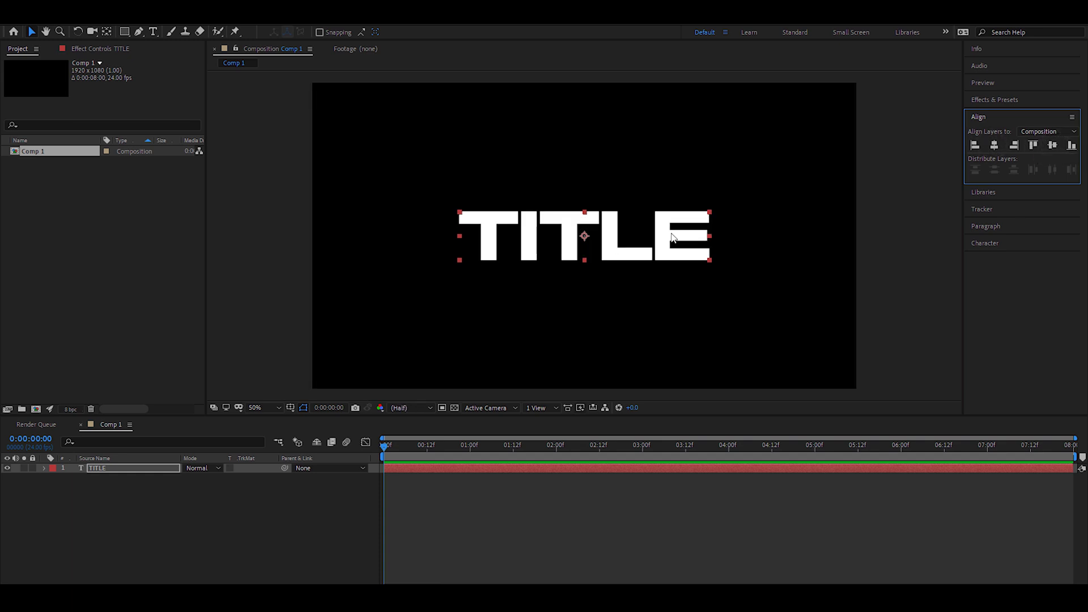
- Set the title's font size to 189 px and duplicate the TITLE layer four times
{"action": "left_click", "coordinate": [984, 243]}
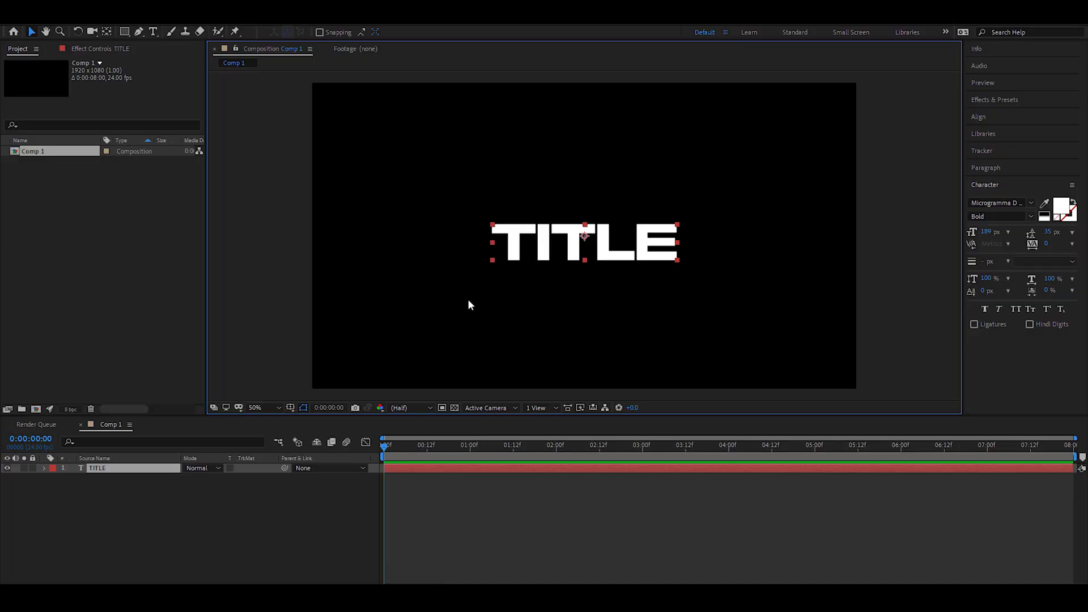
{"action": "left_click", "coordinate": [138, 472]}
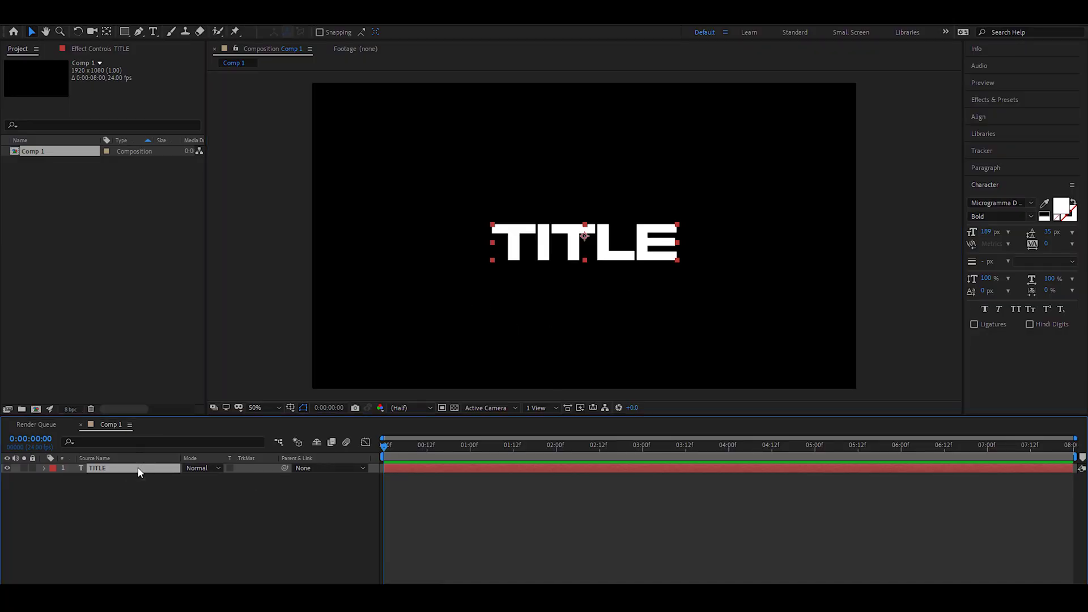
{"action": "key", "text": "ctrl+d"}
{"action": "key", "text": "ctrl+d"}
{"action": "key", "text": "ctrl+d"}
{"action": "key", "text": "ctrl+d"}
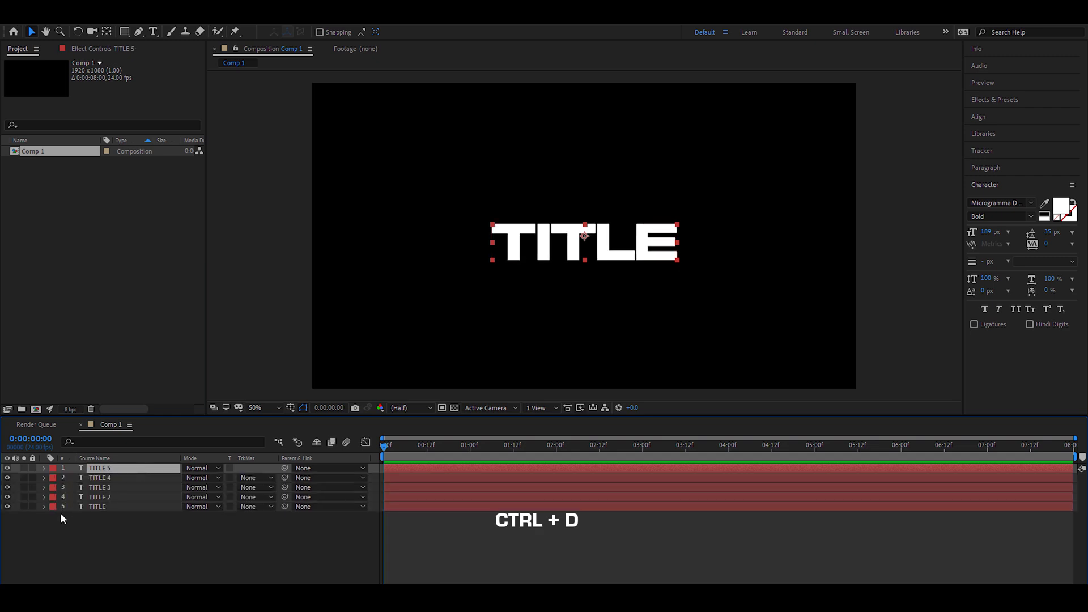
- Shorten the text of the lowest TITLE layer to its first letter T
{"action": "right_click", "coordinate": [94, 508]}
{"action": "left_click", "coordinate": [100, 513]}
{"action": "double_click", "coordinate": [534, 255]}
{"action": "type", "text": "T"}
{"action": "left_click", "coordinate": [139, 494]}
{"action": "key", "text": "v"}
{"action": "key", "text": "ctrl+z"}
{"action": "key", "text": "ctrl+t"}
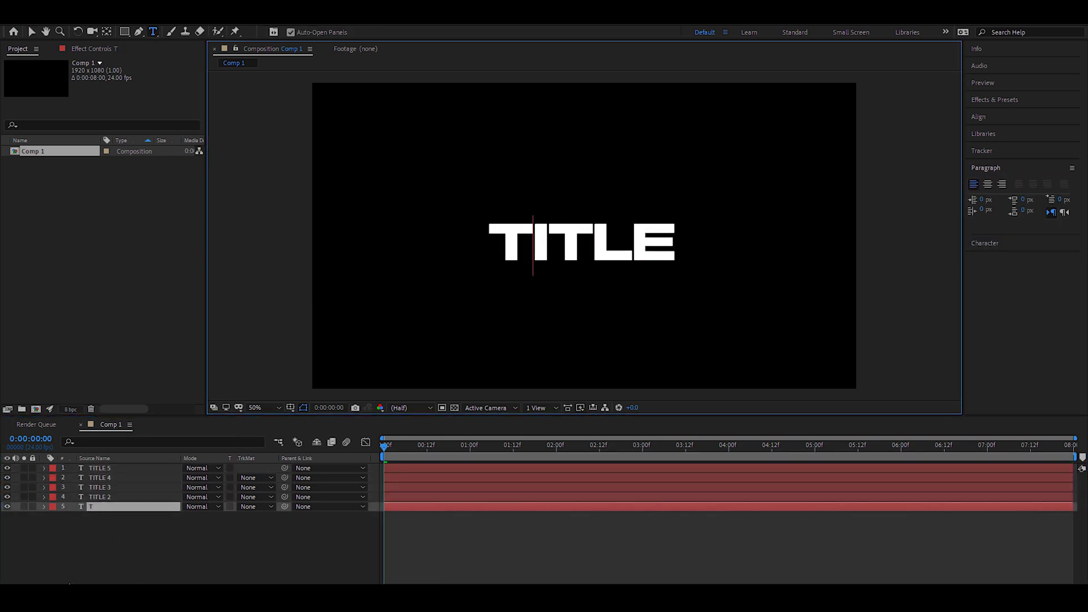
- Strip the other four TITLE layers down to the single letters I, T, L and E, each kept at its place in the word
{"action": "key", "text": "ctrl+shift+z"}
{"action": "key", "text": "BackSpace"}
{"action": "key", "text": "ctrl+Up"}
{"action": "key", "text": "Delete"}
{"action": "key", "text": "Delete"}
{"action": "key", "text": "Delete"}
{"action": "key", "text": "Delete"}
{"action": "key", "text": "ctrl+Up"}
{"action": "key", "text": "Delete"}
{"action": "key", "text": "Delete"}
{"action": "key", "text": "BackSpace"}
{"action": "key", "text": "End"}
{"action": "key", "text": "BackSpace"}
{"action": "key", "text": "ctrl+Up"}
{"action": "key", "text": "Left"}
{"action": "key", "text": "BackSpace"}
{"action": "key", "text": "BackSpace"}
{"action": "key", "text": "BackSpace"}
{"action": "key", "text": "BackSpace"}
{"action": "key", "text": "Escape"}
{"action": "key", "text": "v"}
- Nudge the letter L 10 px to the left to even out the letter spacing
{"action": "left_click", "coordinate": [98, 478]}
{"action": "key", "text": "ctrl+Down"}
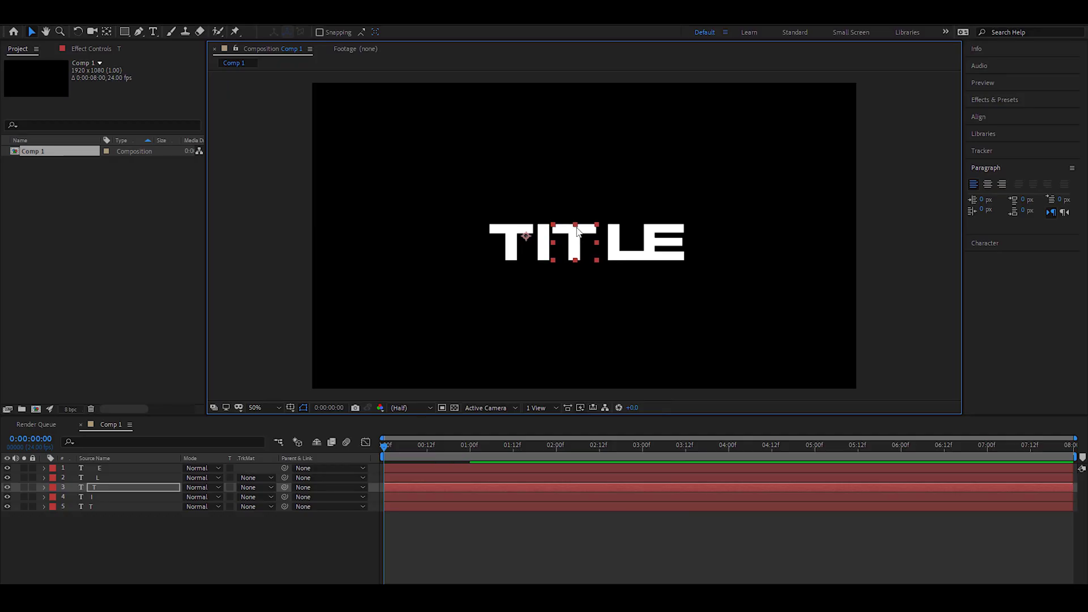
{"action": "left_click", "coordinate": [619, 238]}
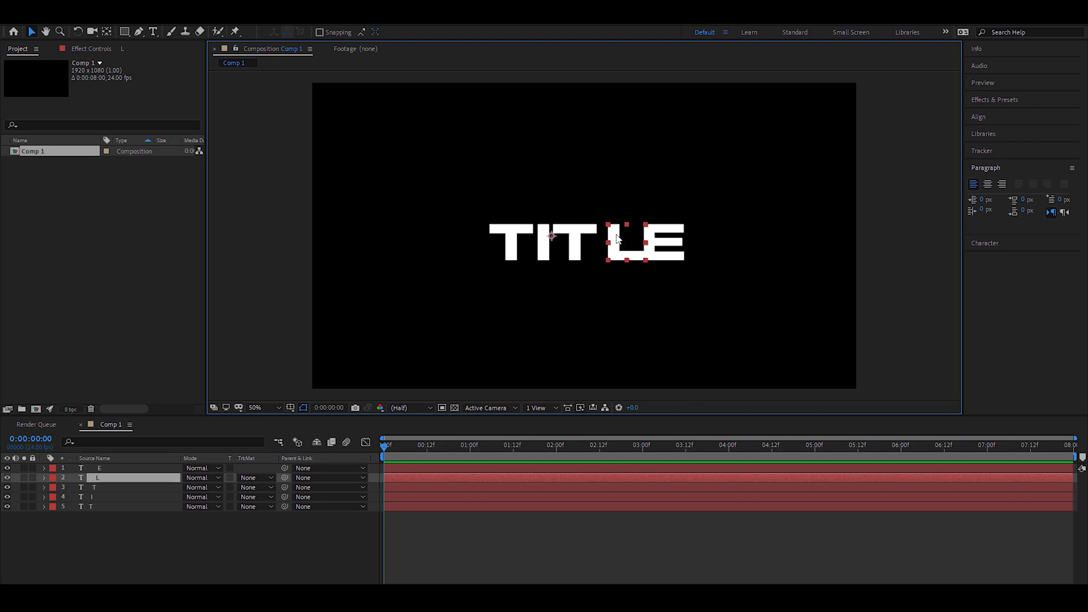
{"action": "key", "text": "shift+Left"}
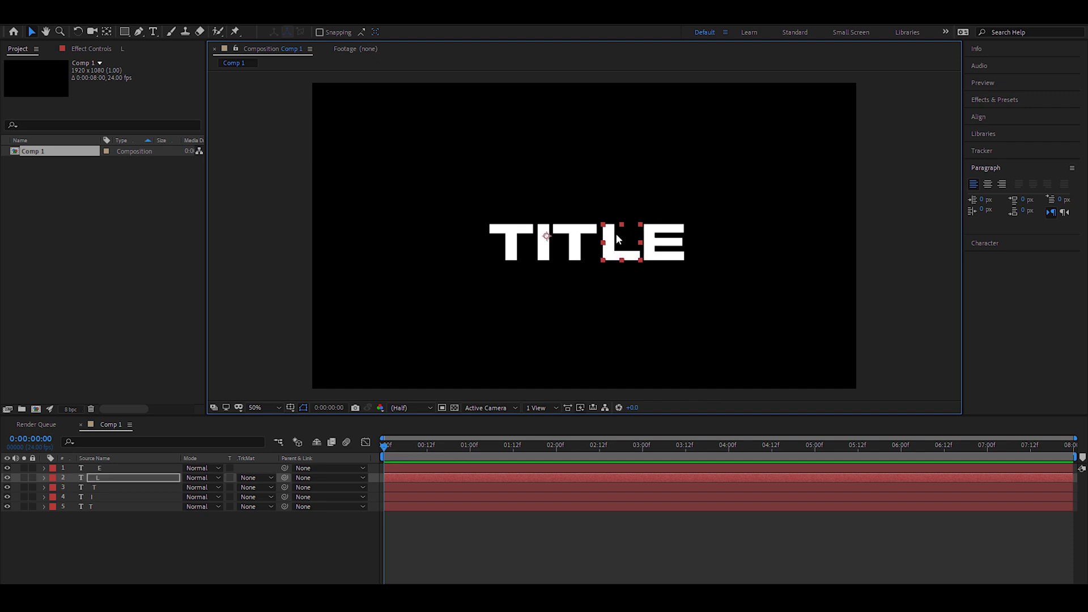
- Move the anchor point of each of the five letter layers to the centre of its letter
{"action": "left_click", "coordinate": [143, 507]}
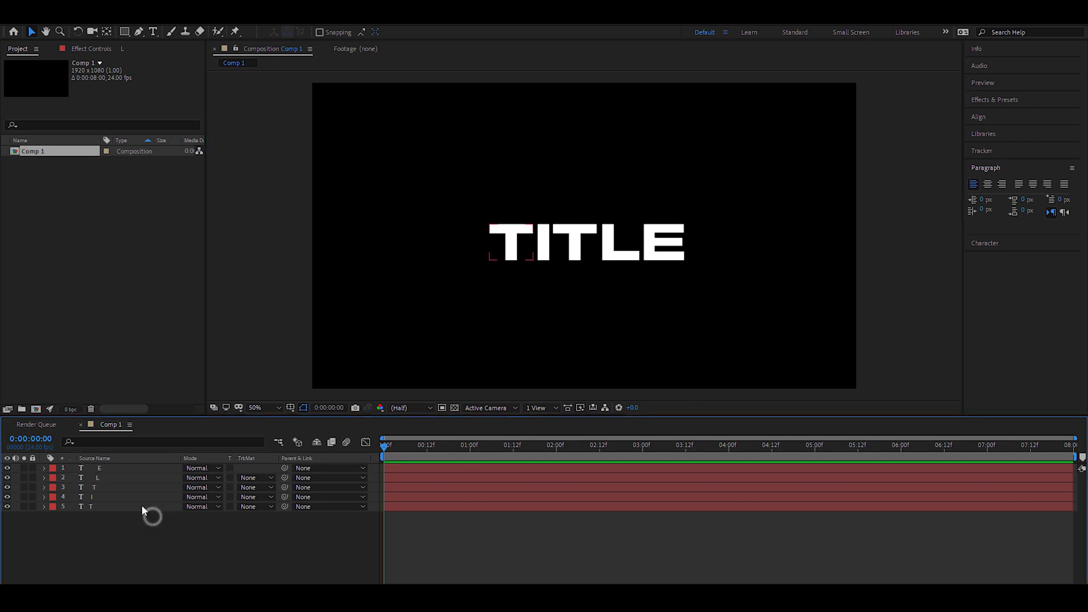
{"action": "left_click", "coordinate": [131, 468], "text": "shift"}
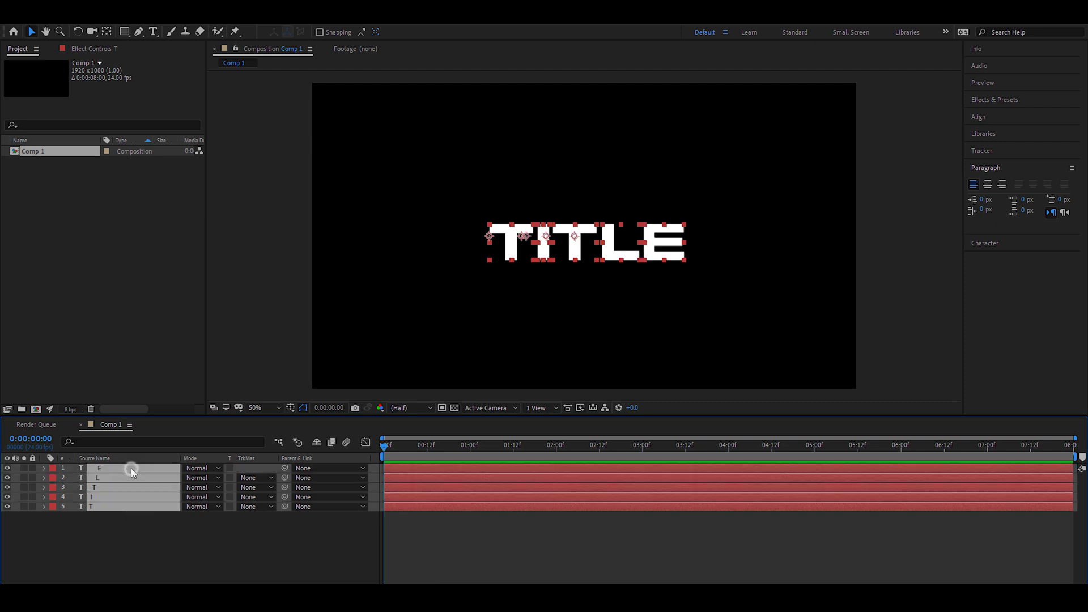
{"action": "left_click", "coordinate": [154, 542]}
{"action": "left_click", "coordinate": [141, 506]}
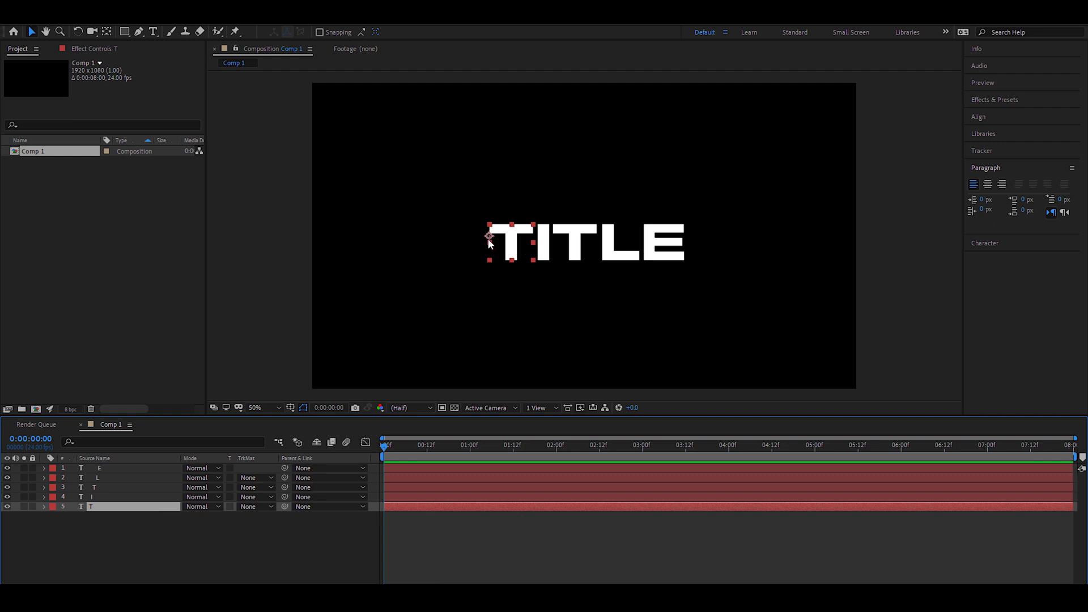
{"action": "left_click_drag", "start_coordinate": [490, 236], "coordinate": [513, 247]}
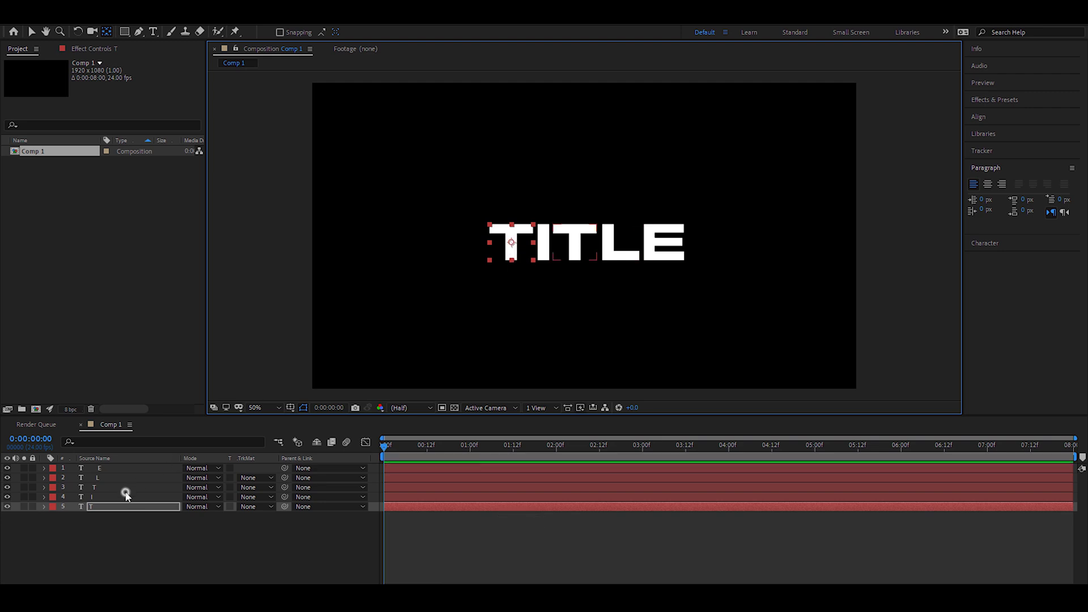
{"action": "left_click", "coordinate": [157, 497]}
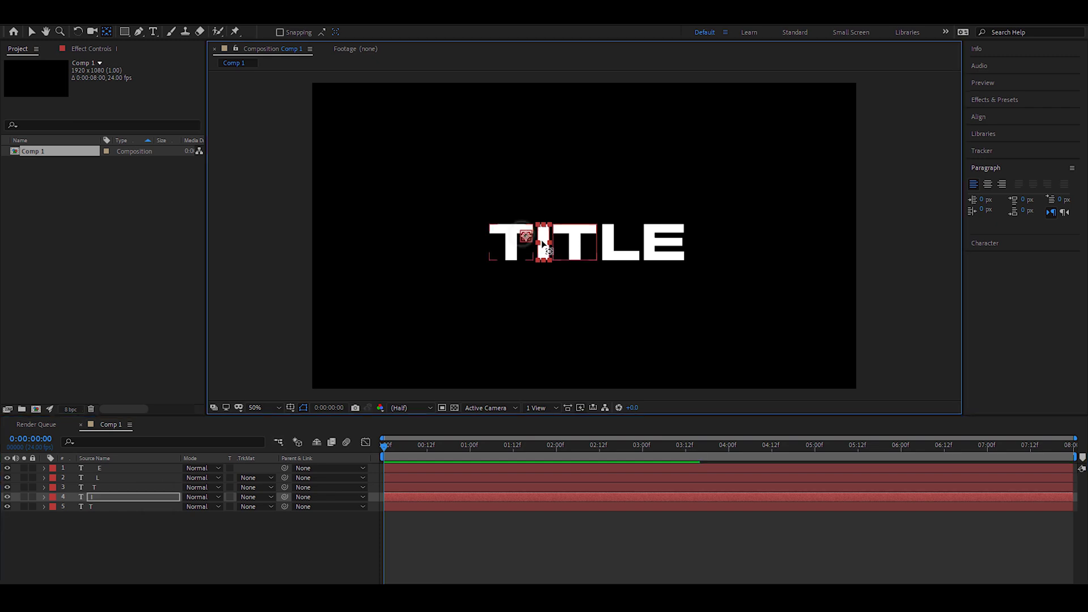
{"action": "left_click", "coordinate": [117, 488]}
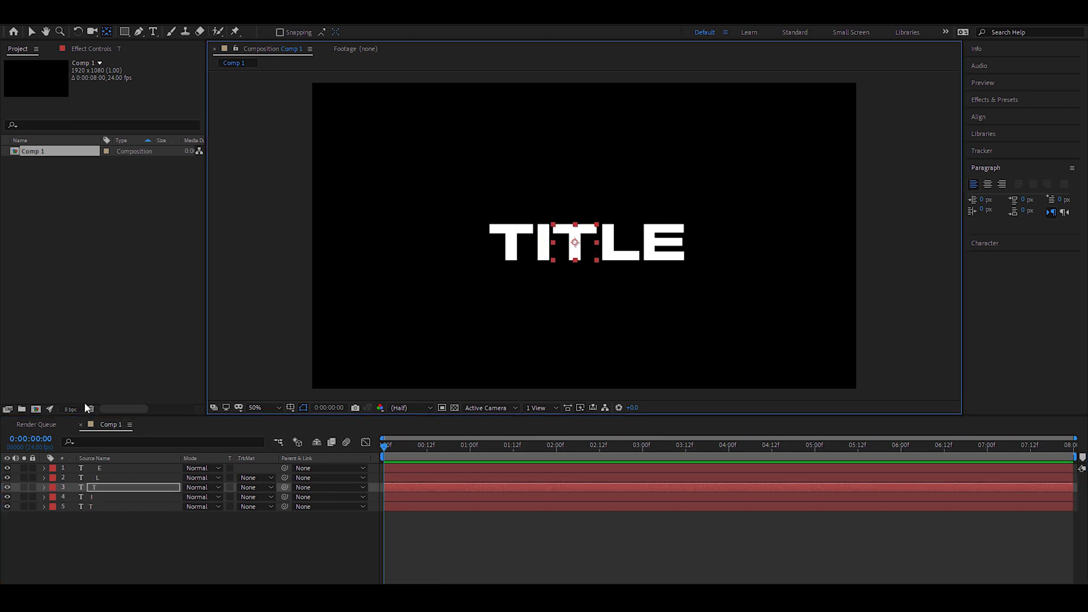
{"action": "left_click", "coordinate": [614, 247]}
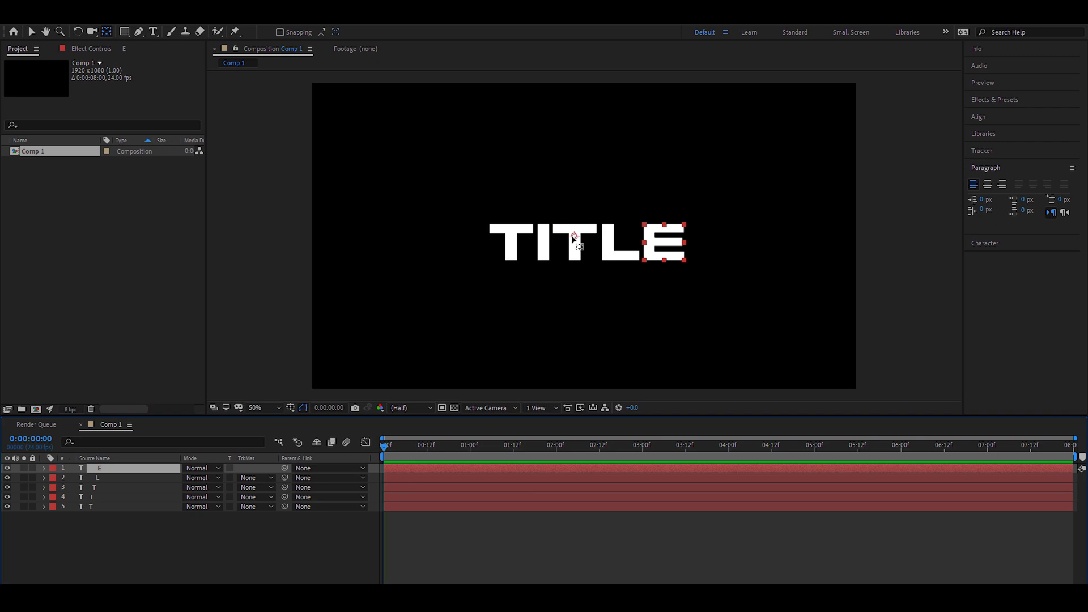
{"action": "left_click", "coordinate": [664, 244]}
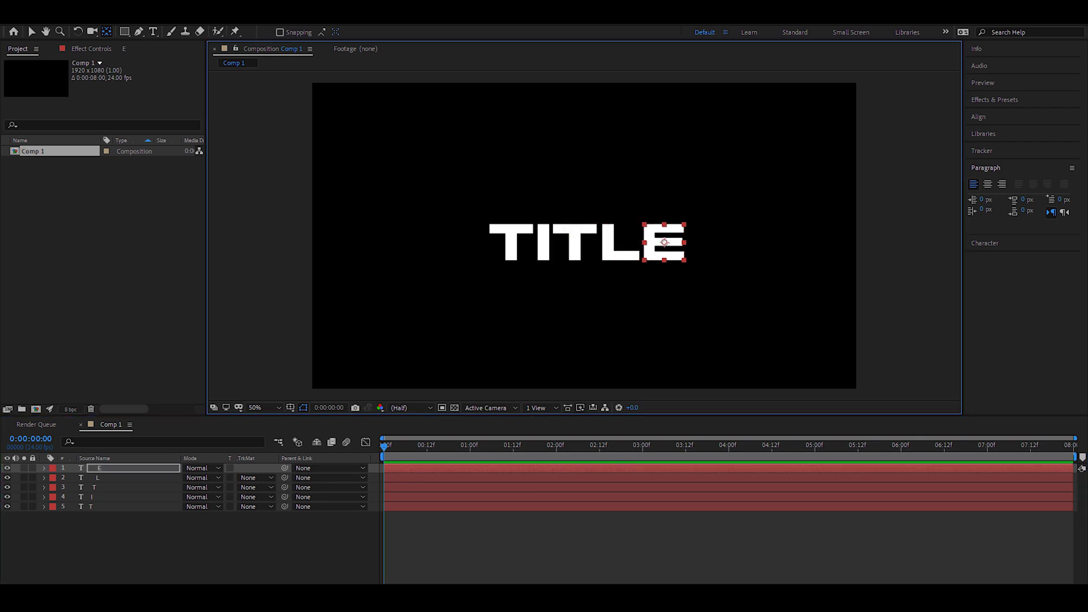
{"action": "left_click", "coordinate": [161, 544]}
{"action": "left_click_drag", "start_coordinate": [135, 522], "coordinate": [121, 469]}
{"action": "right_click", "coordinate": [121, 469]}
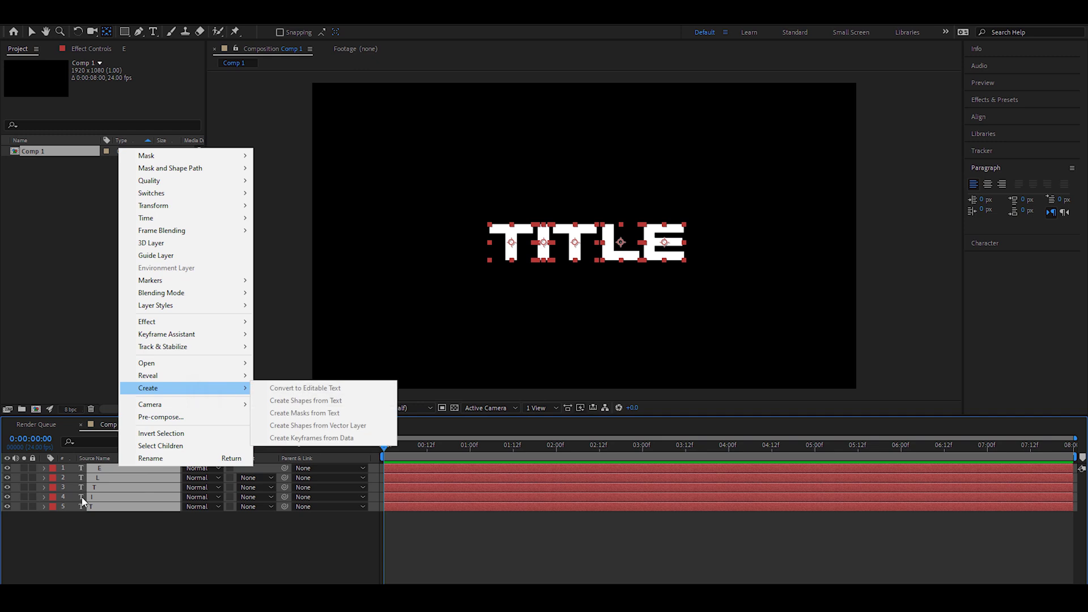
{"action": "left_click", "coordinate": [160, 518]}
- Create shapes from text for each of the five letter layers, E, L, T, I and T, one at a time
{"action": "right_click", "coordinate": [121, 468]}
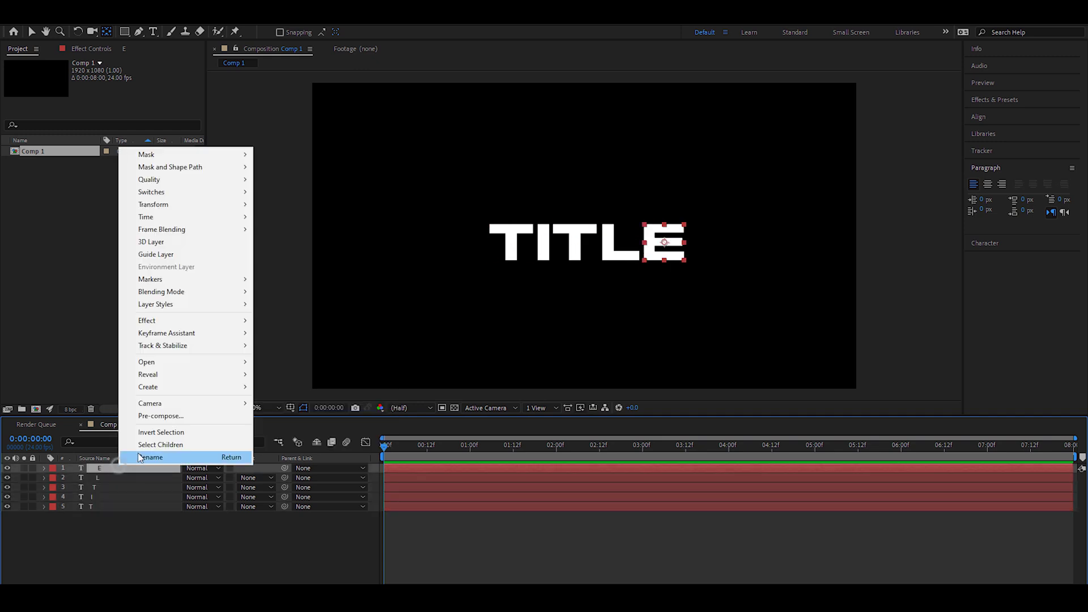
{"action": "left_click", "coordinate": [289, 396]}
{"action": "right_click", "coordinate": [115, 487]}
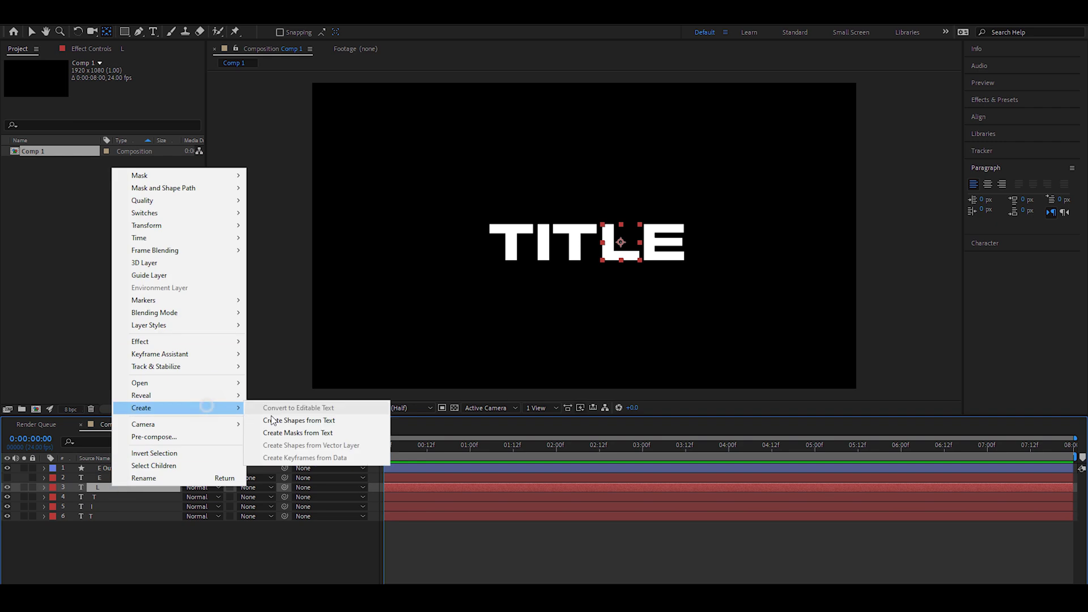
{"action": "left_click", "coordinate": [298, 420]}
{"action": "right_click", "coordinate": [117, 507]}
{"action": "left_click", "coordinate": [297, 439]}
{"action": "right_click", "coordinate": [116, 525]}
{"action": "left_click", "coordinate": [298, 459]}
{"action": "right_click", "coordinate": [116, 545]}
{"action": "mouse_move", "coordinate": [187, 468]}
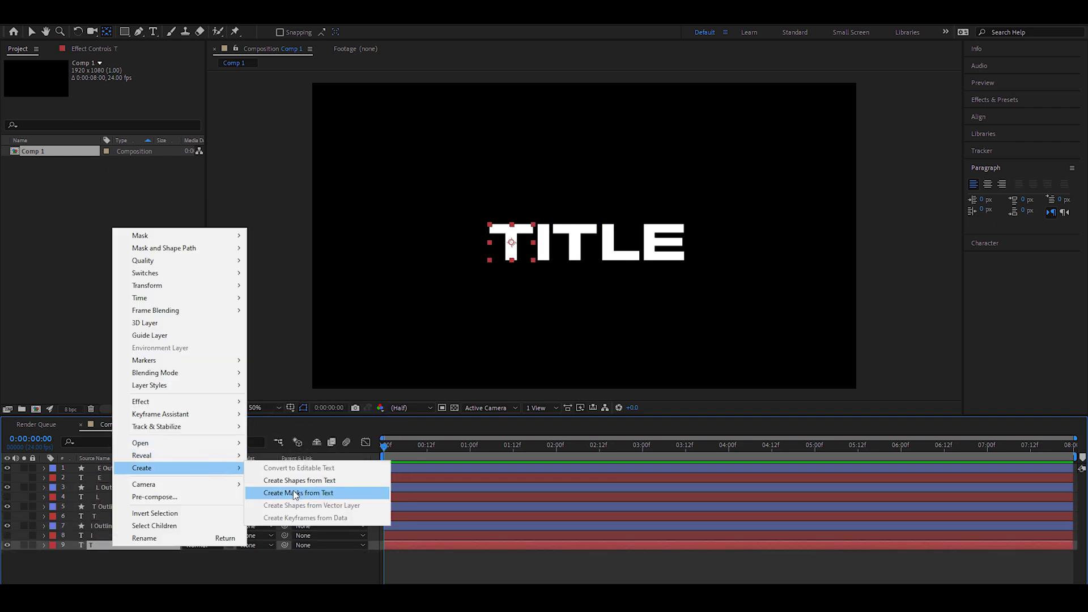
{"action": "left_click", "coordinate": [295, 481]}
- Delete the five original text layers, T, I, T, L and E, leaving only the letter outline shape layers
{"action": "left_click", "coordinate": [126, 556]}
{"action": "key", "text": "Delete"}
{"action": "left_click", "coordinate": [99, 534]}
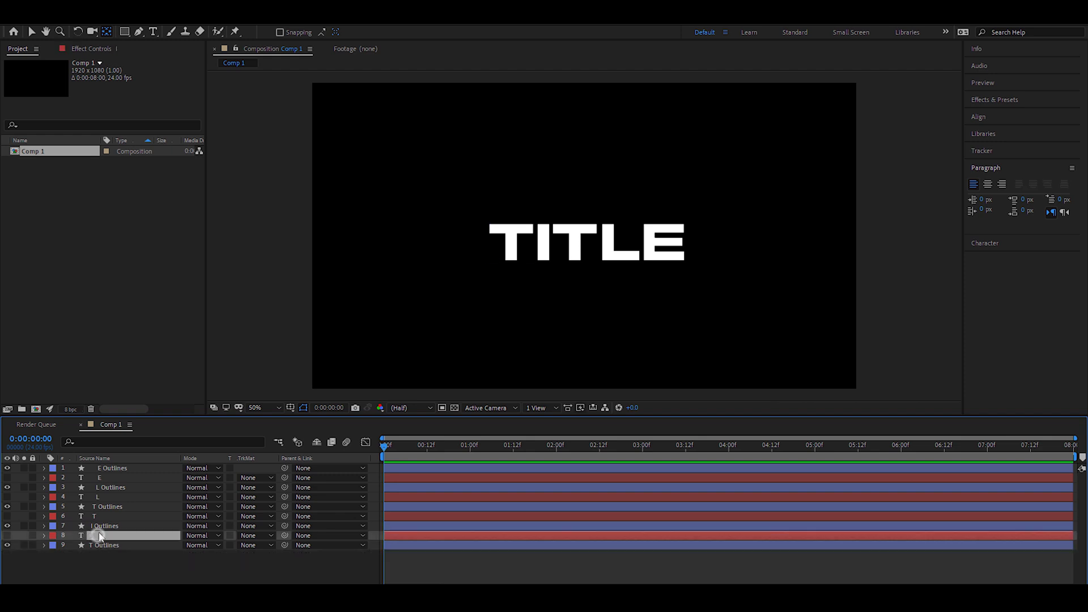
{"action": "key", "text": "Delete"}
{"action": "left_click", "coordinate": [105, 516]}
{"action": "key", "text": "Delete"}
{"action": "left_click", "coordinate": [109, 497]}
{"action": "key", "text": "Delete"}
{"action": "left_click", "coordinate": [111, 478]}
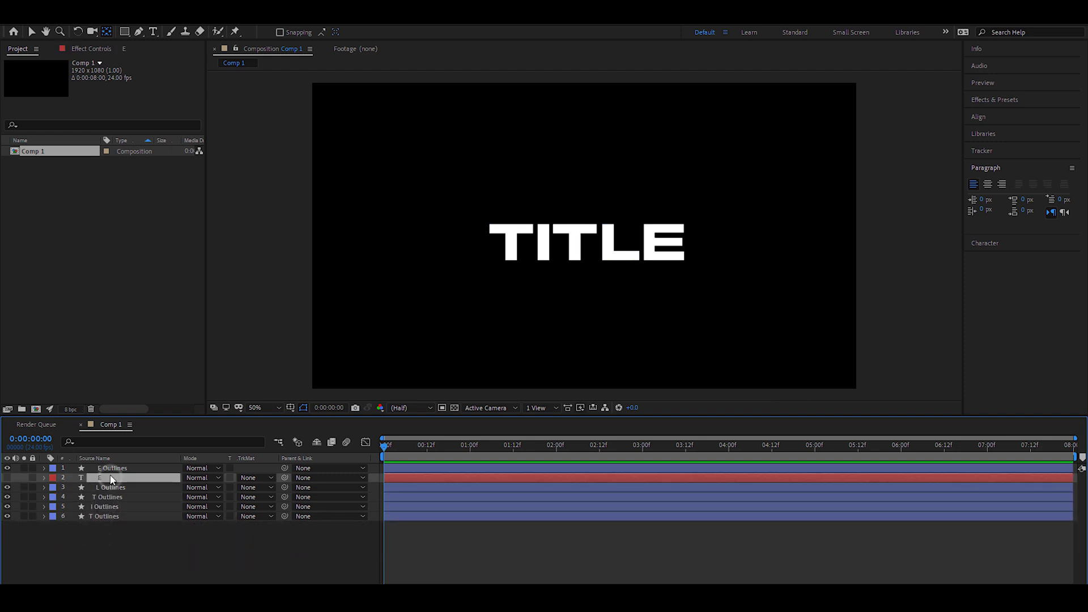
{"action": "key", "text": "Delete"}
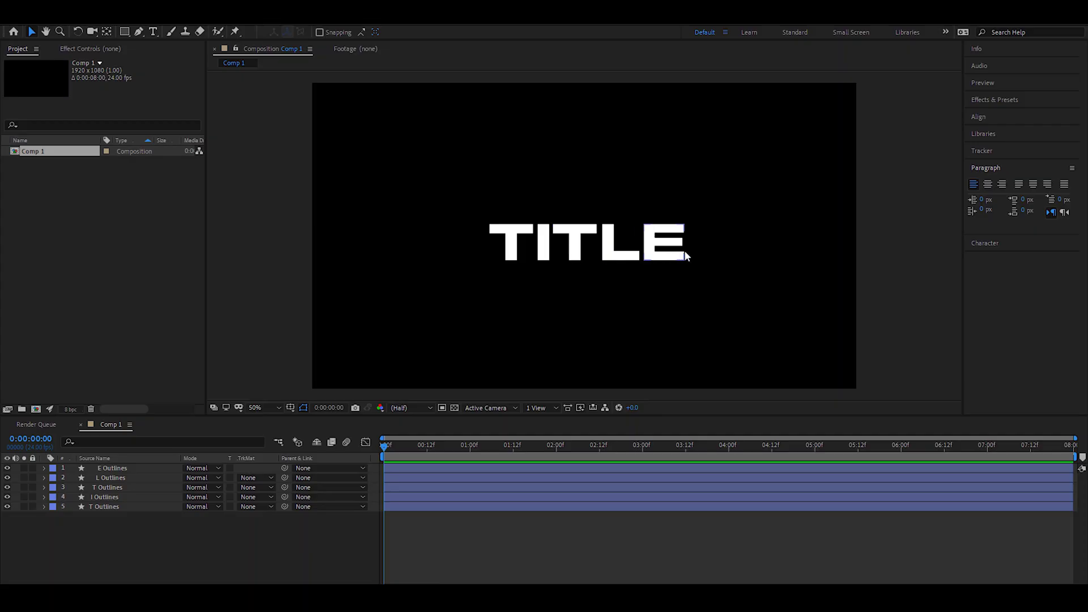
- Show the layer switches and make all five letter outline layers 3D
{"action": "key", "text": "F4"}
{"action": "left_click", "coordinate": [246, 465]}
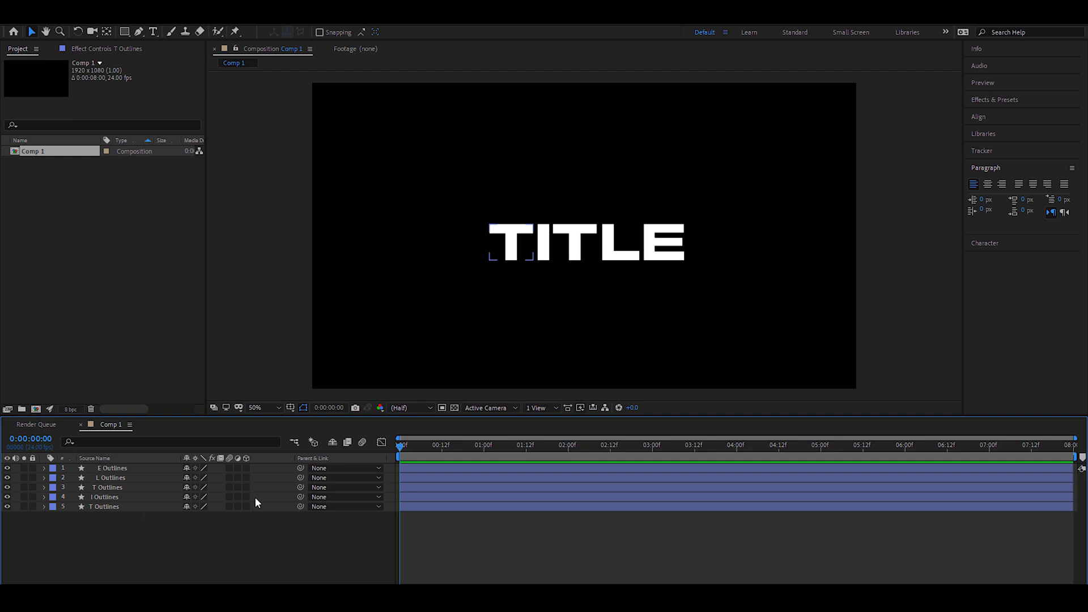
{"action": "left_click", "coordinate": [246, 467]}
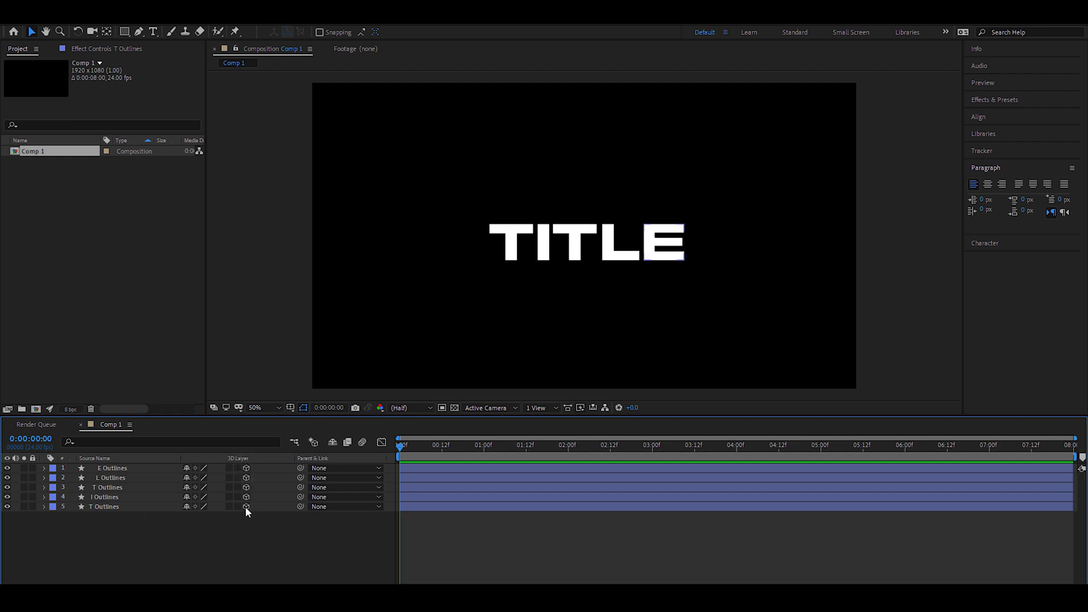
- Set a Position keyframe on the middle T outline layer and move it to 0:00:03:07
{"action": "left_click", "coordinate": [142, 468]}
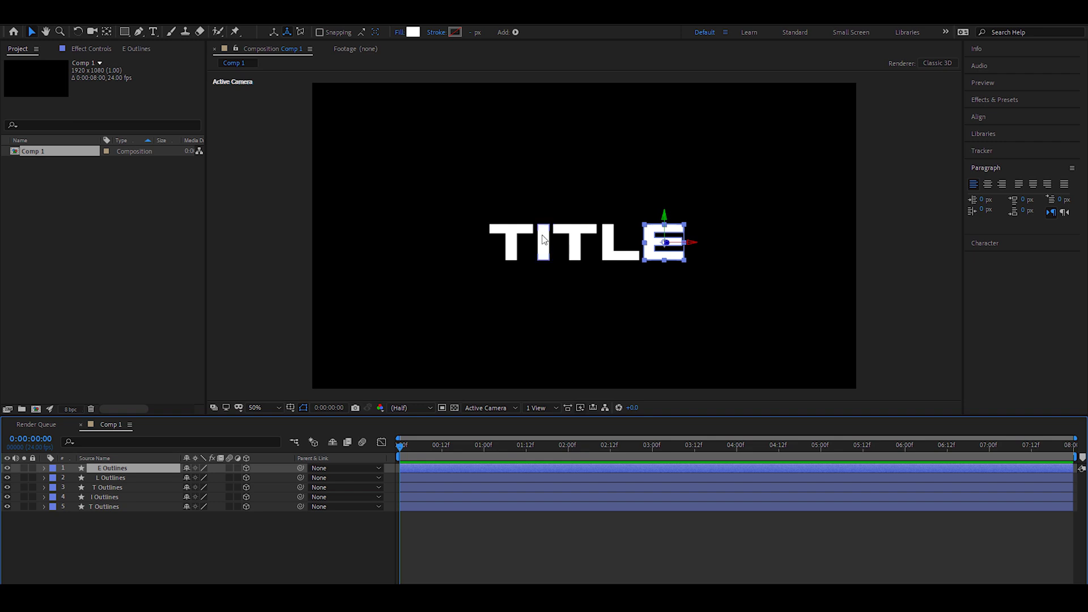
{"action": "left_click", "coordinate": [577, 237]}
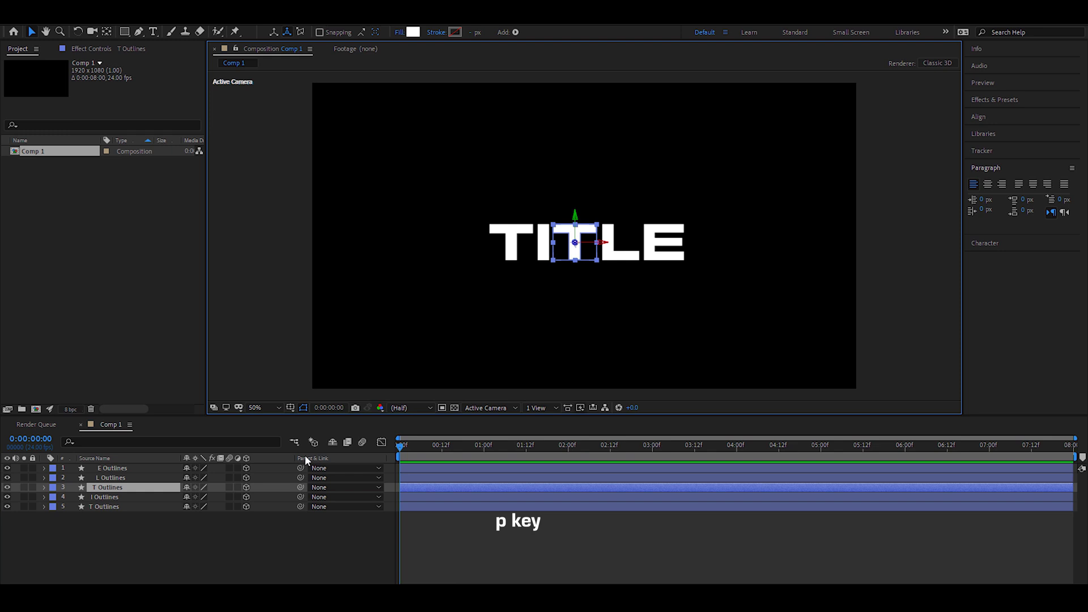
{"action": "key", "text": "p"}
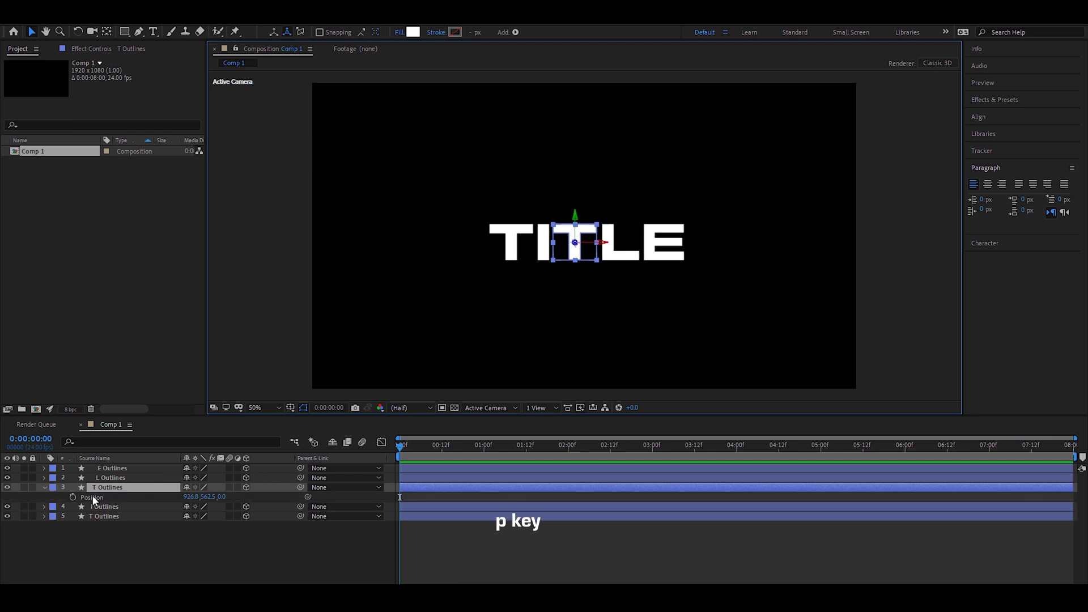
{"action": "left_click", "coordinate": [73, 497]}
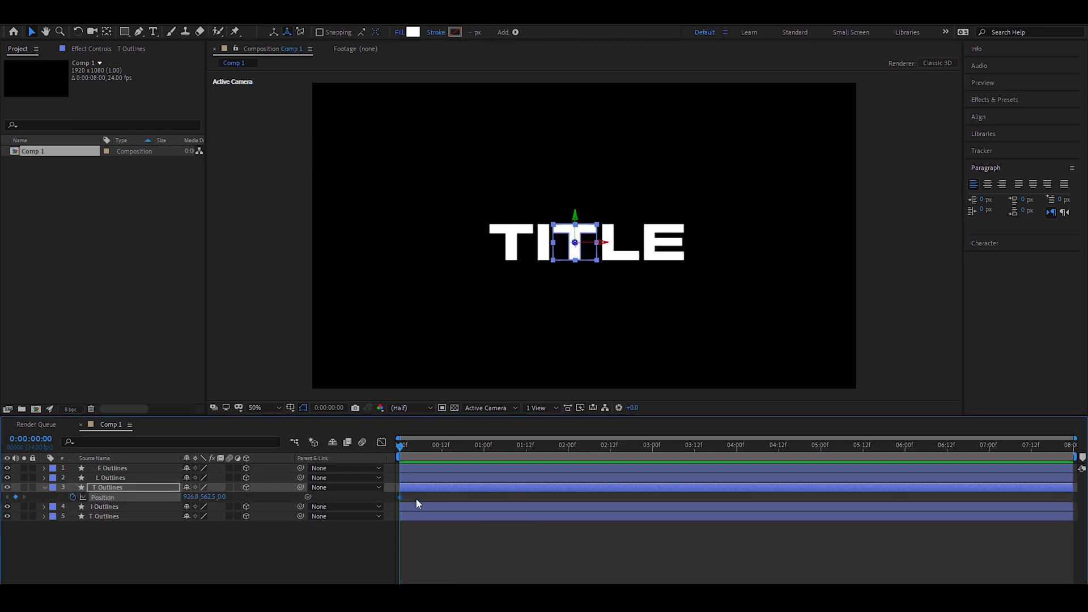
{"action": "left_click_drag", "start_coordinate": [401, 497], "coordinate": [676, 497]}
- At frame 0, set the middle T's Position to 896.8, 562.5, -2660 and play back its fly-in
{"action": "key", "text": "space"}
{"action": "left_click", "coordinate": [668, 449]}
{"action": "key", "text": "Home"}
{"action": "left_click_drag", "start_coordinate": [190, 498], "coordinate": [143, 497]}
{"action": "left_click_drag", "start_coordinate": [79, 506], "coordinate": [88, 508]}
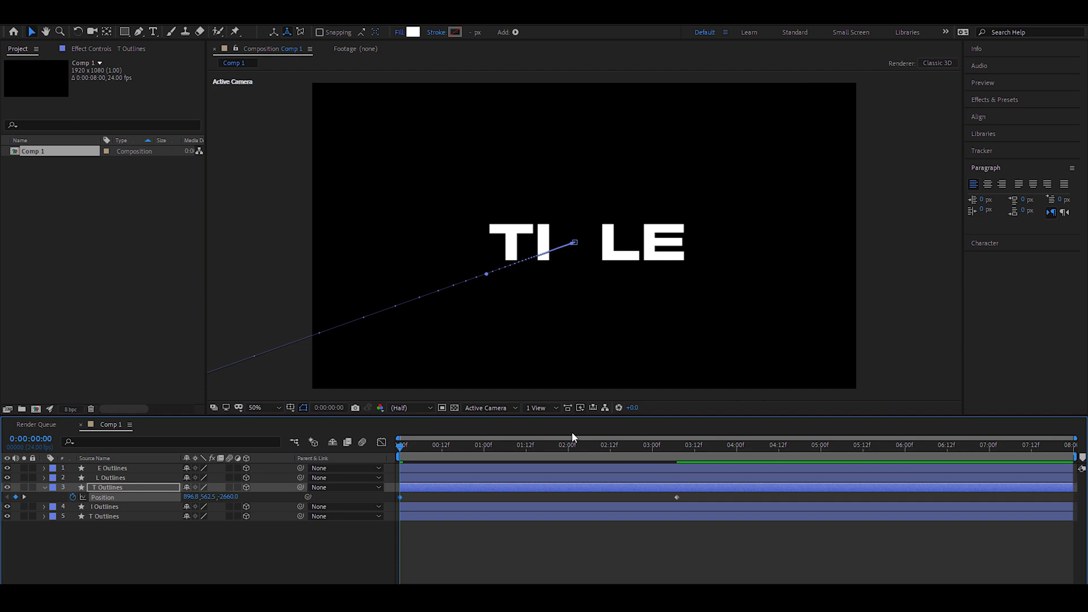
{"action": "key", "text": "space"}
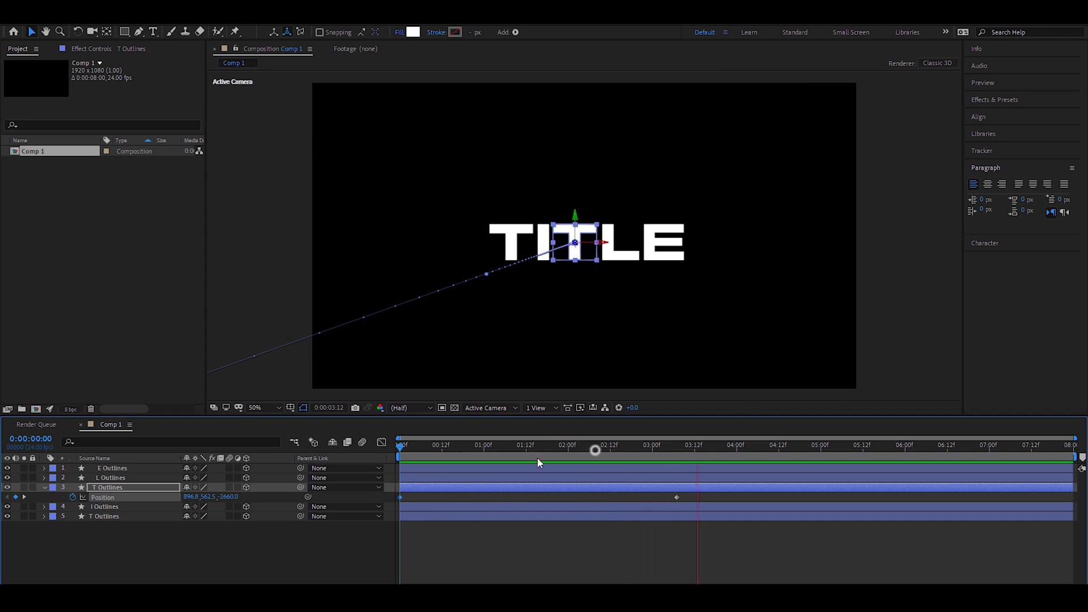
{"action": "left_click", "coordinate": [459, 452]}
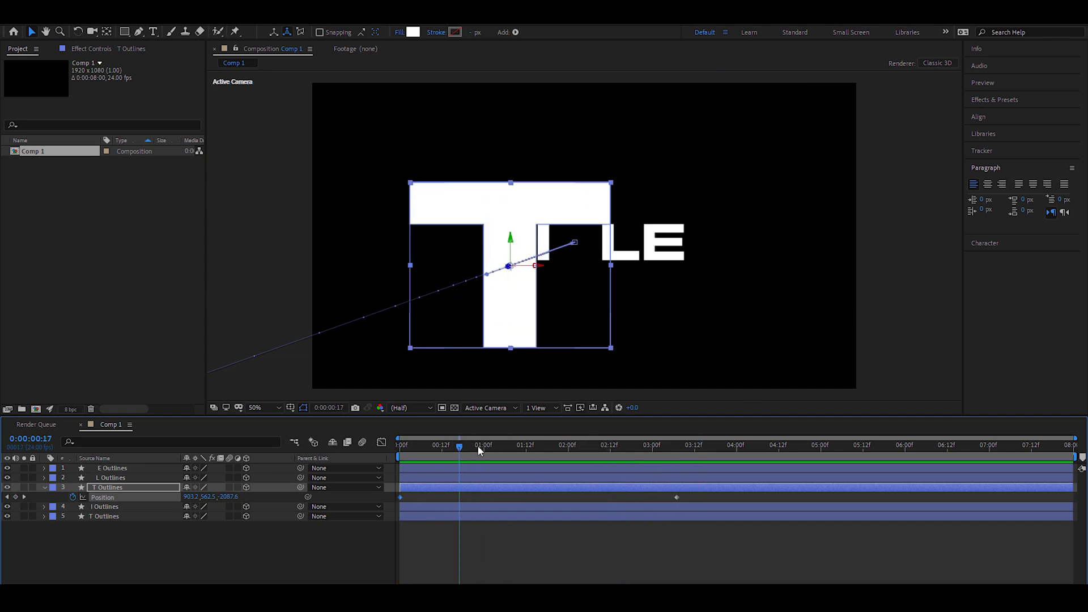
{"action": "left_click_drag", "start_coordinate": [475, 446], "coordinate": [391, 450]}
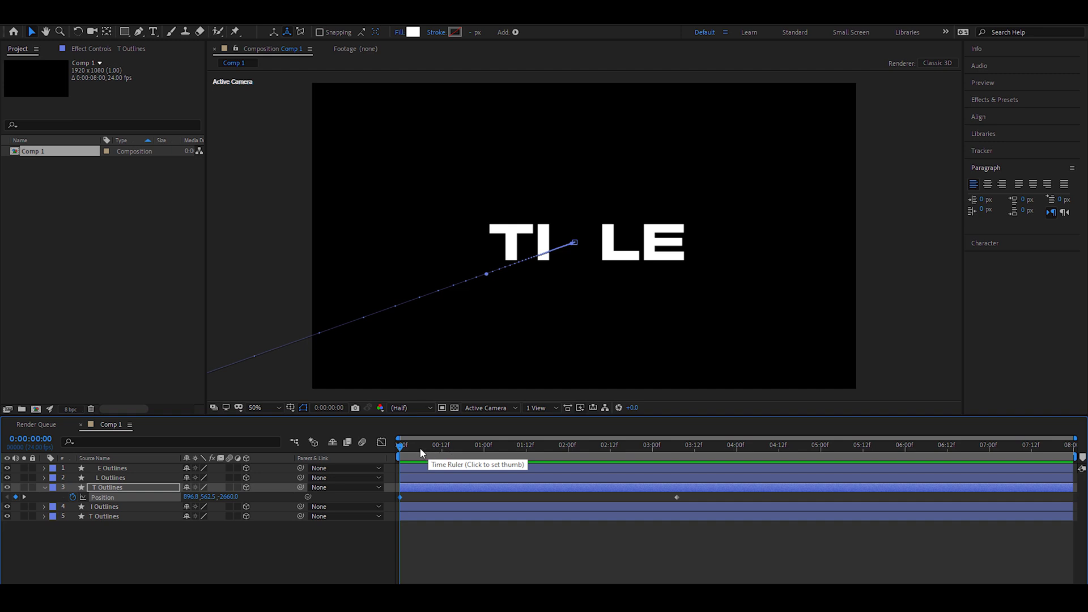
- Set a Position keyframe on the I outline layer and move it to 0:00:03:07, in line with the T's keyframe
{"action": "left_click", "coordinate": [130, 478]}
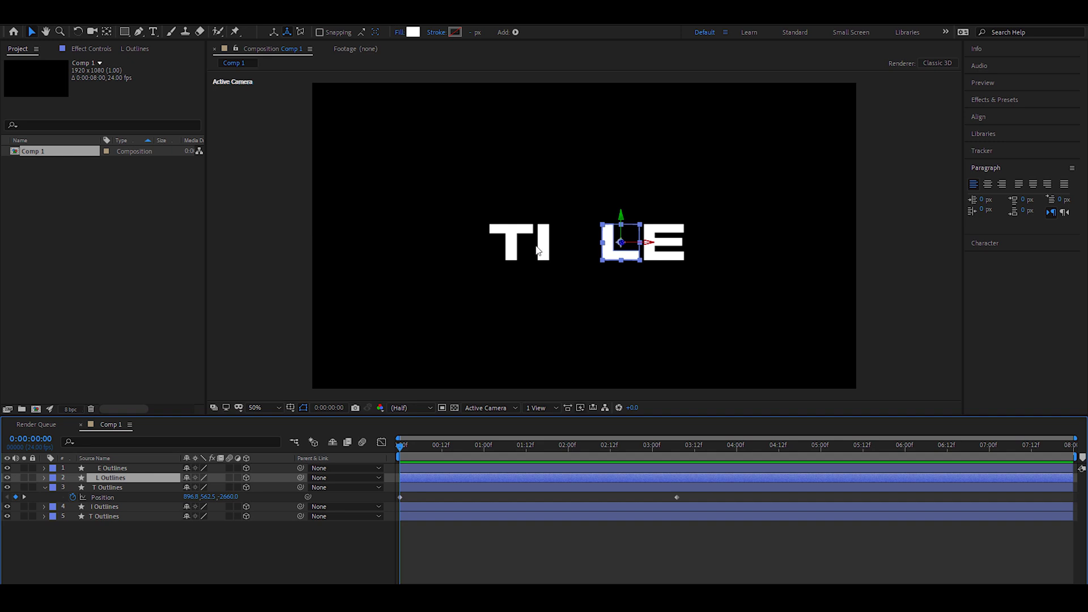
{"action": "left_click", "coordinate": [111, 507]}
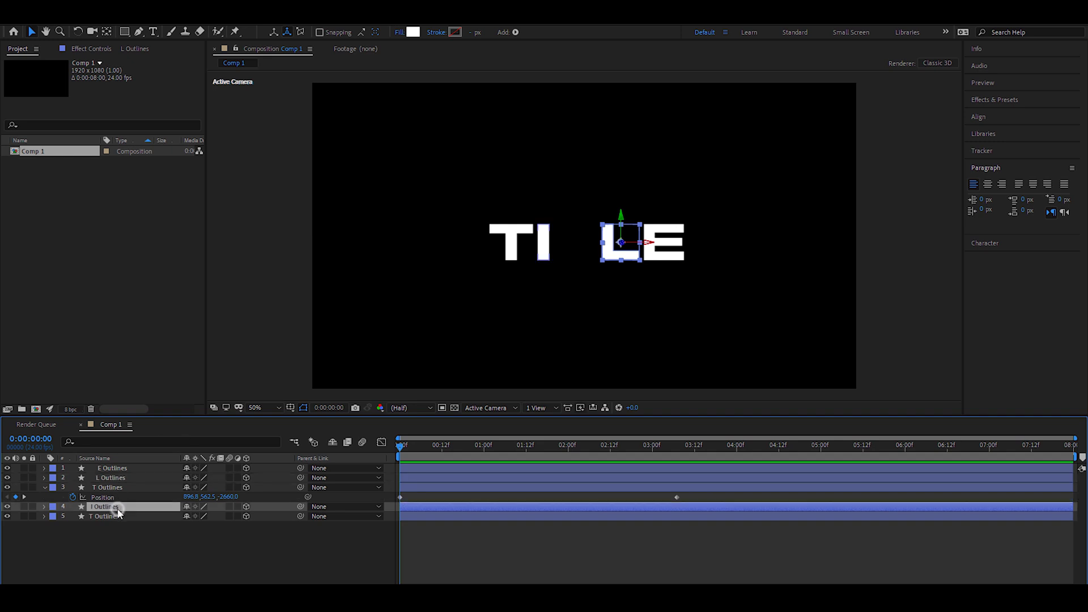
{"action": "key", "text": "p"}
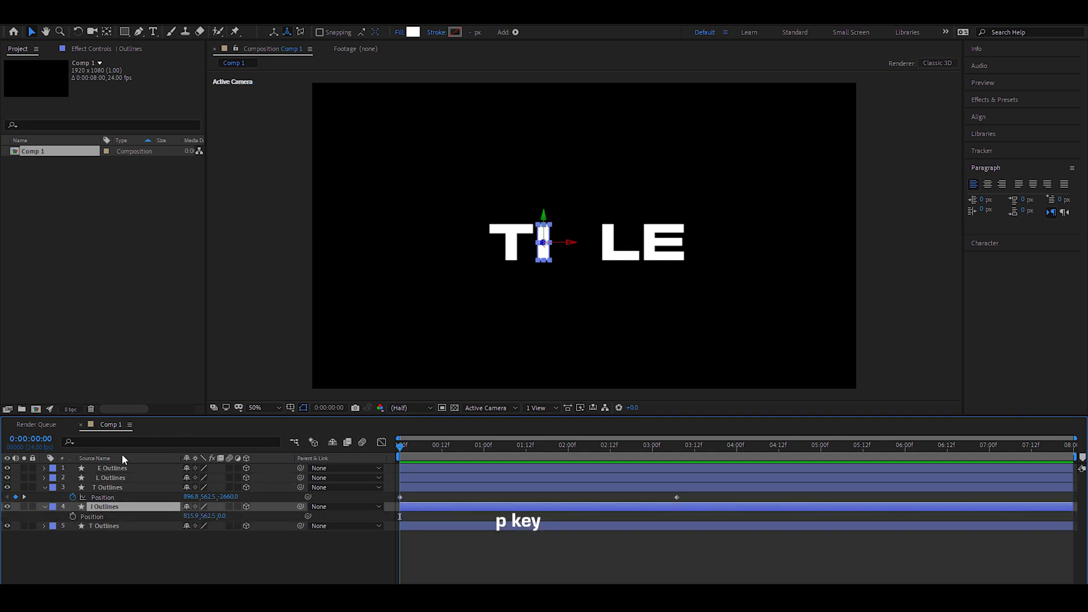
{"action": "left_click", "coordinate": [72, 516]}
{"action": "left_click_drag", "start_coordinate": [400, 517], "coordinate": [677, 517]}
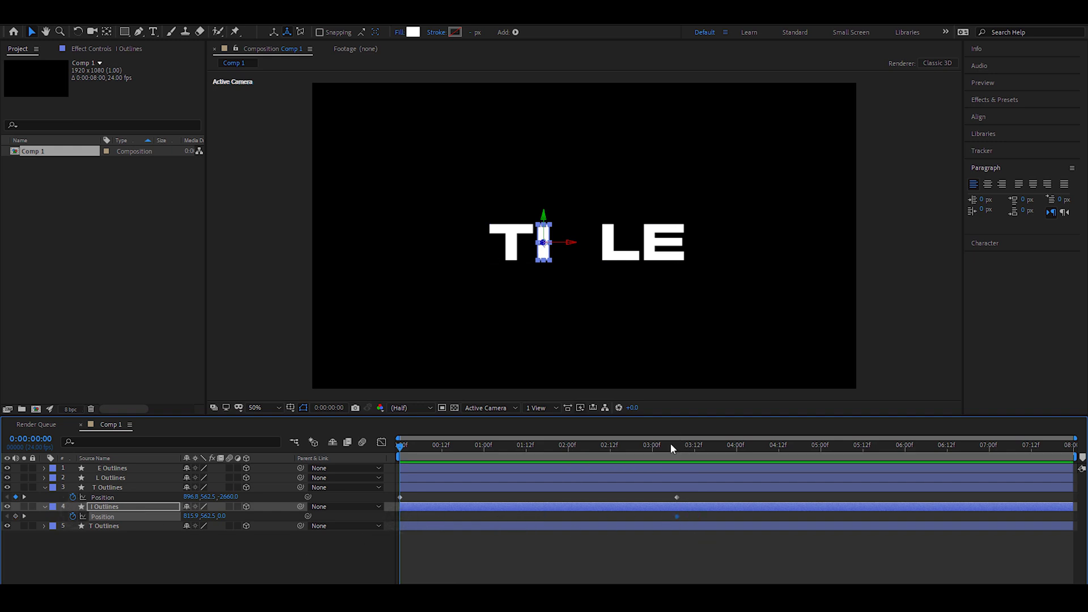
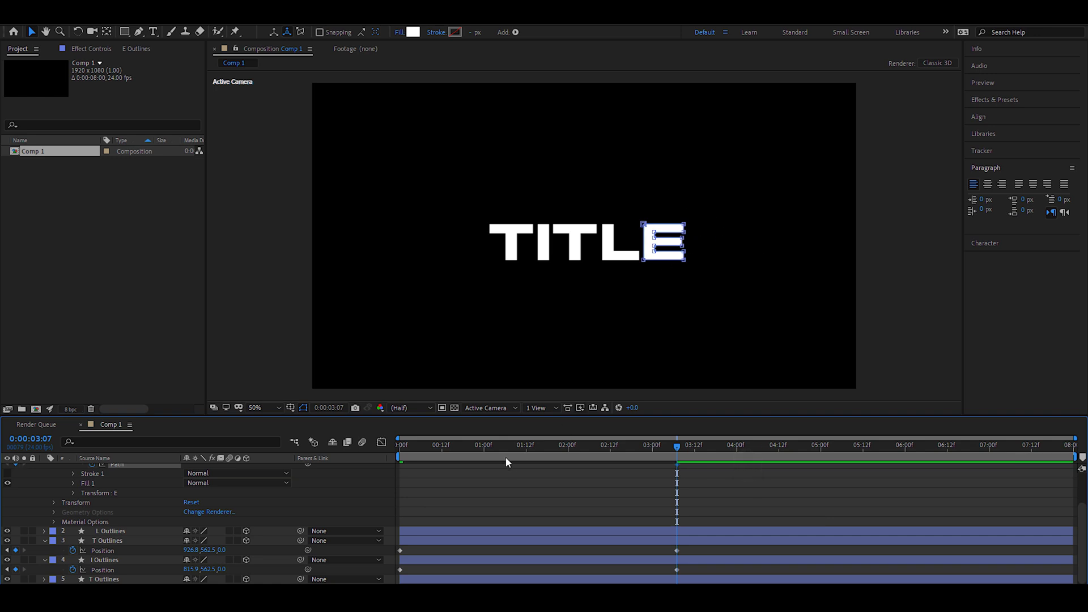
- At frame 0, stretch the E path's right-hand vertices past the right edge of the frame and shift its left-hand vertices to the right
{"action": "scroll", "coordinate": [600, 471], "scroll_direction": "up", "scroll_amount": 2}
{"action": "key", "text": "Home"}
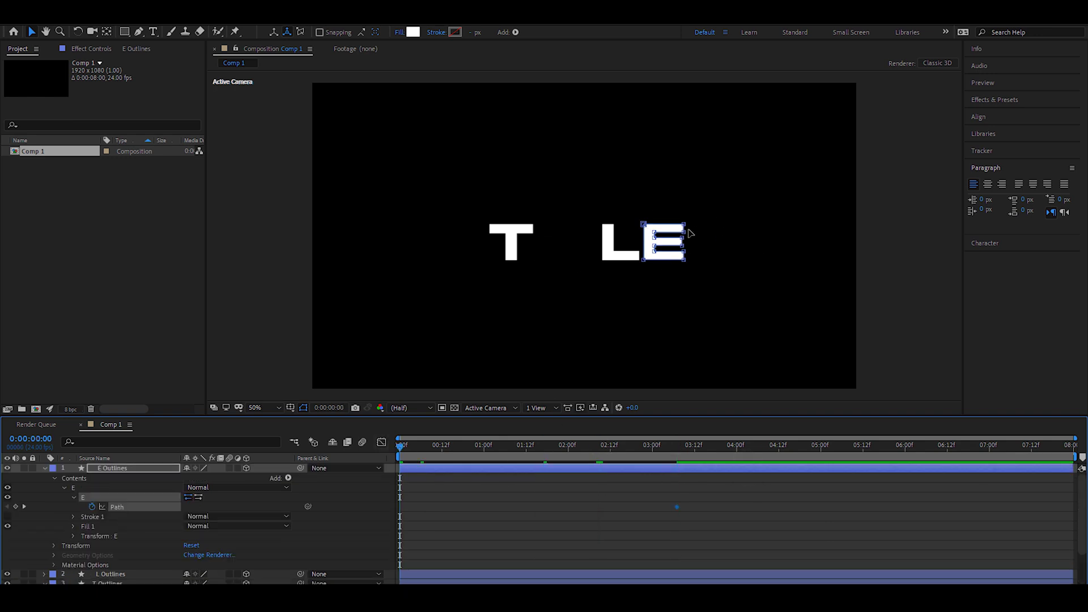
{"action": "scroll", "coordinate": [731, 223], "scroll_direction": "up", "scroll_amount": 2}
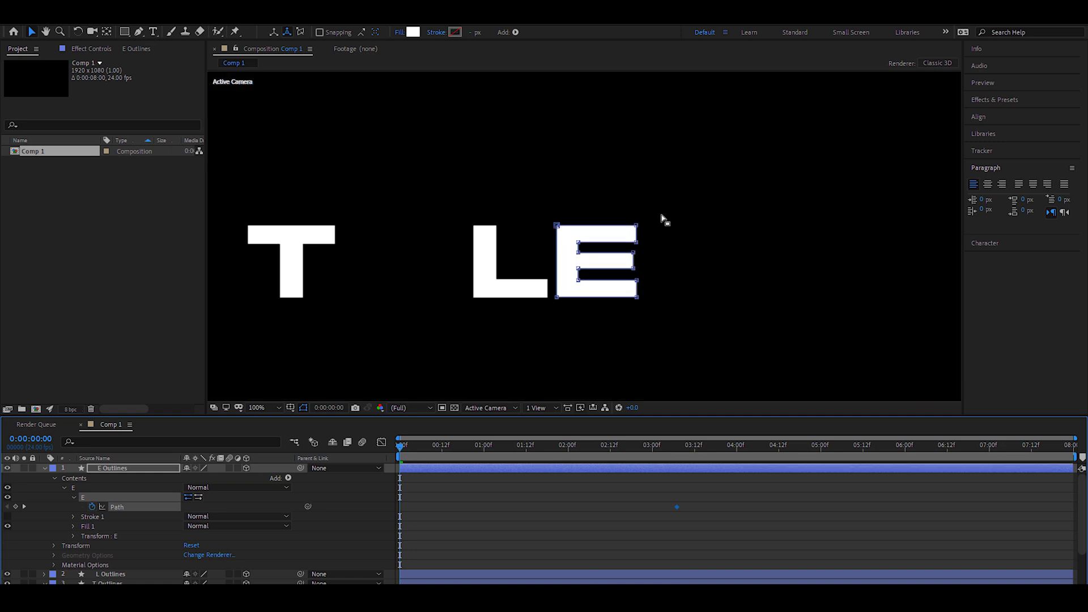
{"action": "left_click_drag", "start_coordinate": [654, 209], "coordinate": [612, 357]}
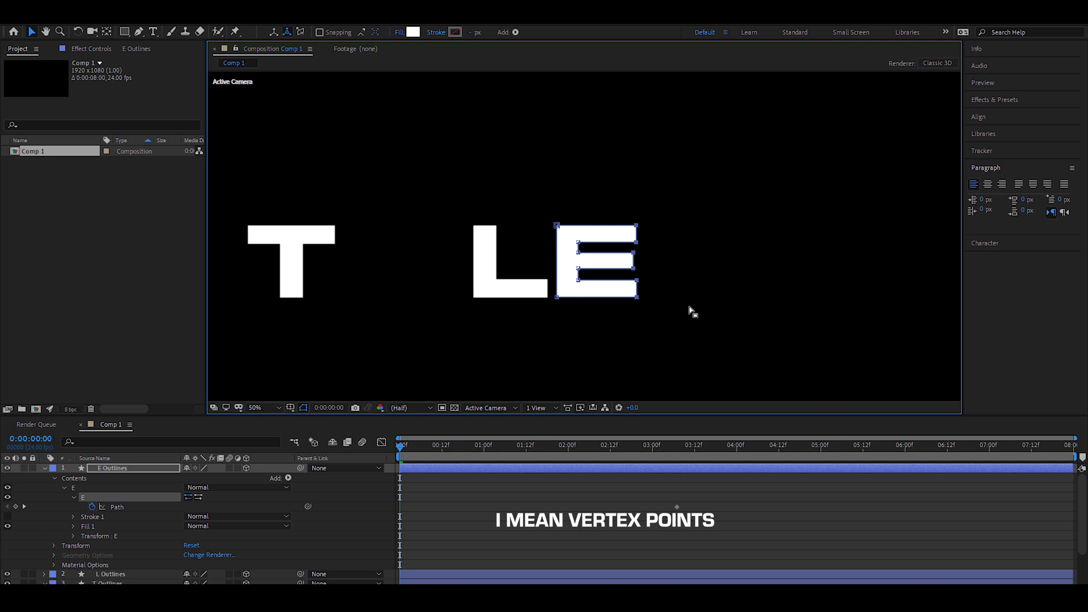
{"action": "scroll", "coordinate": [606, 264], "scroll_direction": "down", "scroll_amount": 3}
{"action": "scroll", "coordinate": [659, 226], "scroll_direction": "up", "scroll_amount": 2}
{"action": "left_click_drag", "start_coordinate": [636, 229], "coordinate": [827, 228]}
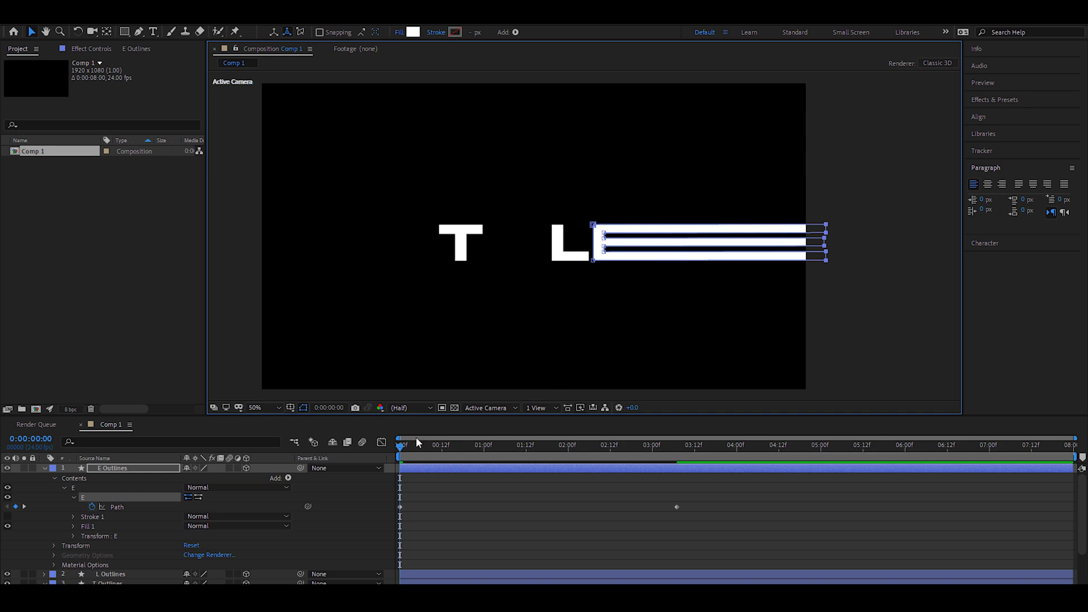
{"action": "left_click_drag", "start_coordinate": [619, 205], "coordinate": [643, 259]}
- Add a Path keyframe for the E at 0:00:01:20 with its left-hand vertices moved slightly right, and scrub through the stretch
{"action": "left_click_drag", "start_coordinate": [405, 453], "coordinate": [556, 449]}
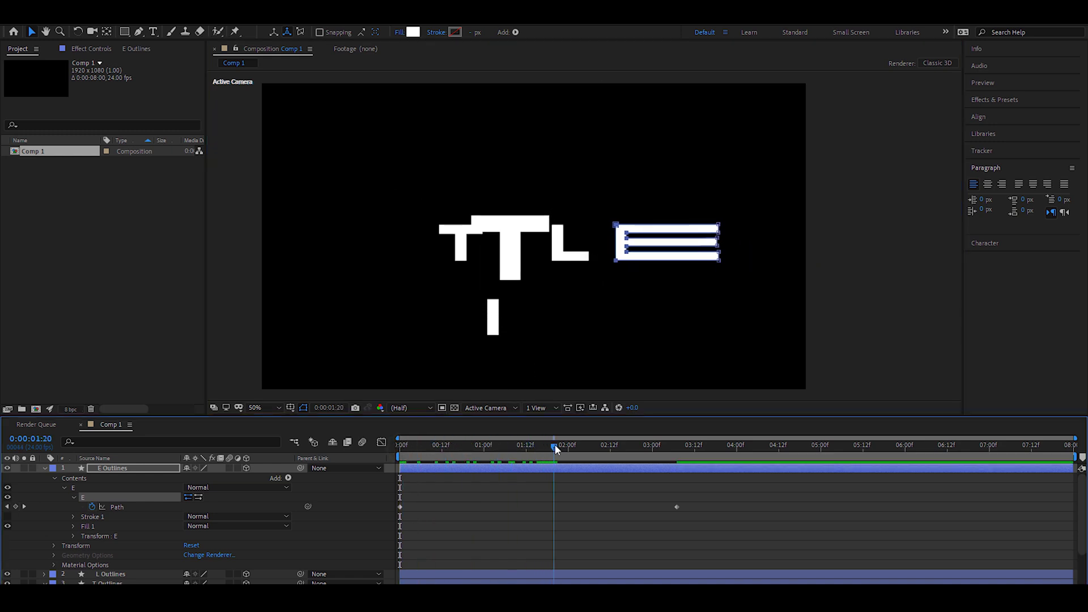
{"action": "left_click", "coordinate": [16, 507]}
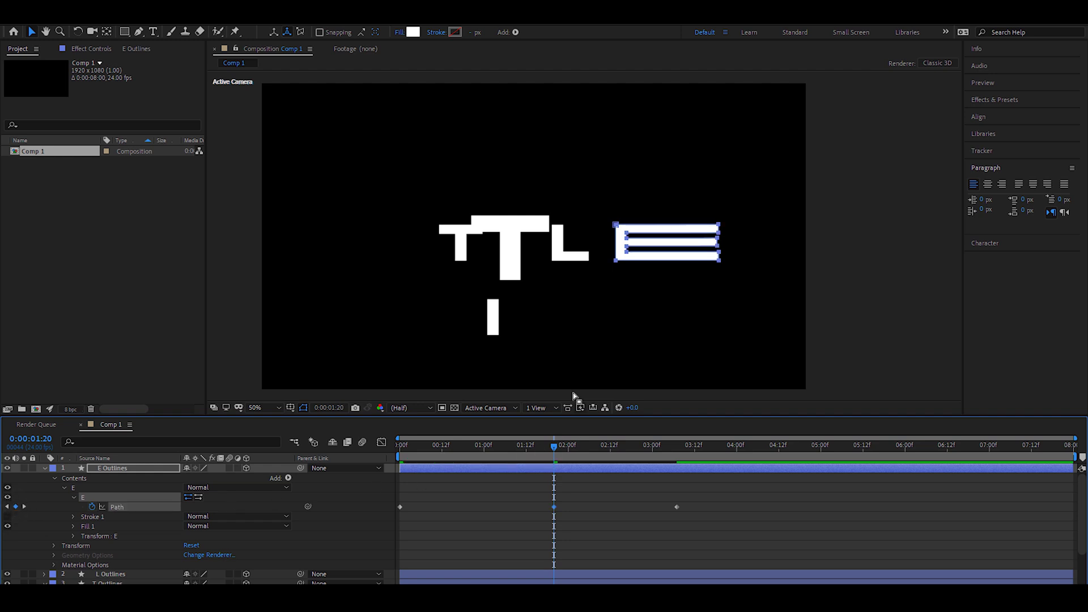
{"action": "left_click_drag", "start_coordinate": [616, 225], "coordinate": [627, 225]}
{"action": "left_click", "coordinate": [533, 446]}
{"action": "left_click_drag", "start_coordinate": [527, 447], "coordinate": [398, 446]}
{"action": "left_click", "coordinate": [569, 534]}
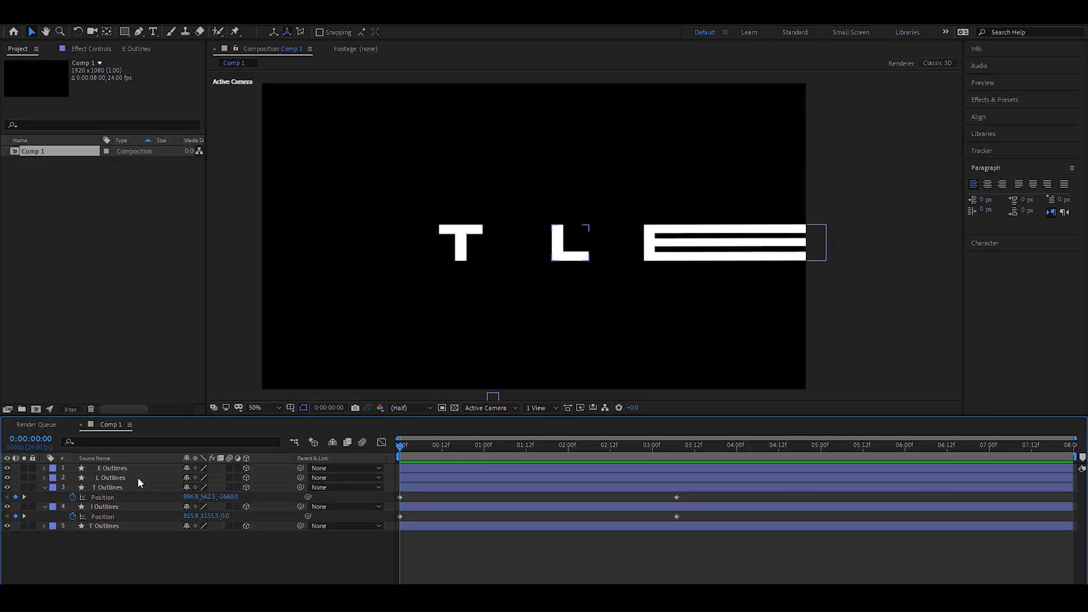
- Set a Position keyframe on the L outline layer and move it to 0:00:03:07
{"action": "left_click", "coordinate": [137, 477]}
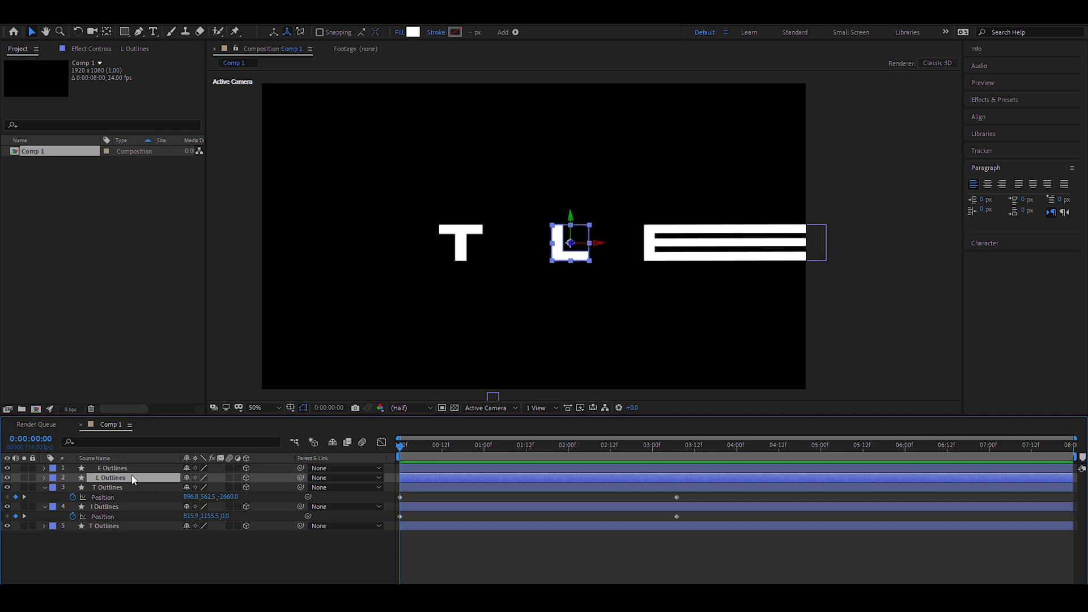
{"action": "key", "text": "p"}
{"action": "left_click", "coordinate": [73, 487]}
{"action": "left_click_drag", "start_coordinate": [400, 488], "coordinate": [676, 488]}
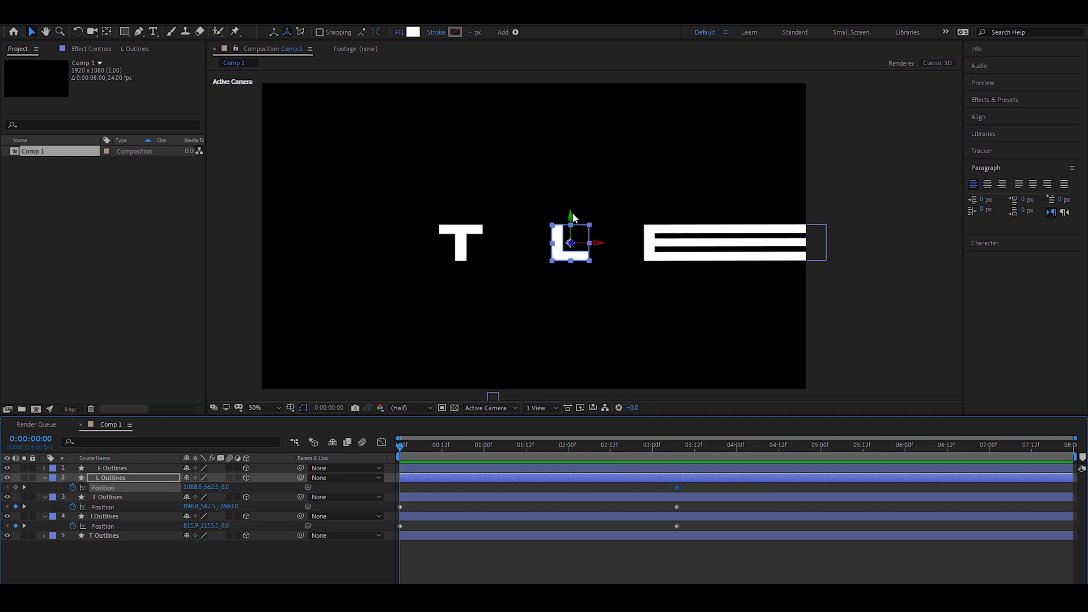
- At frame 0, move the L straight up above the frame to a Y position of -77.5 and scrub through the animation
{"action": "left_click_drag", "start_coordinate": [570, 217], "coordinate": [552, 118]}
{"action": "left_click_drag", "start_coordinate": [545, 164], "coordinate": [540, 198]}
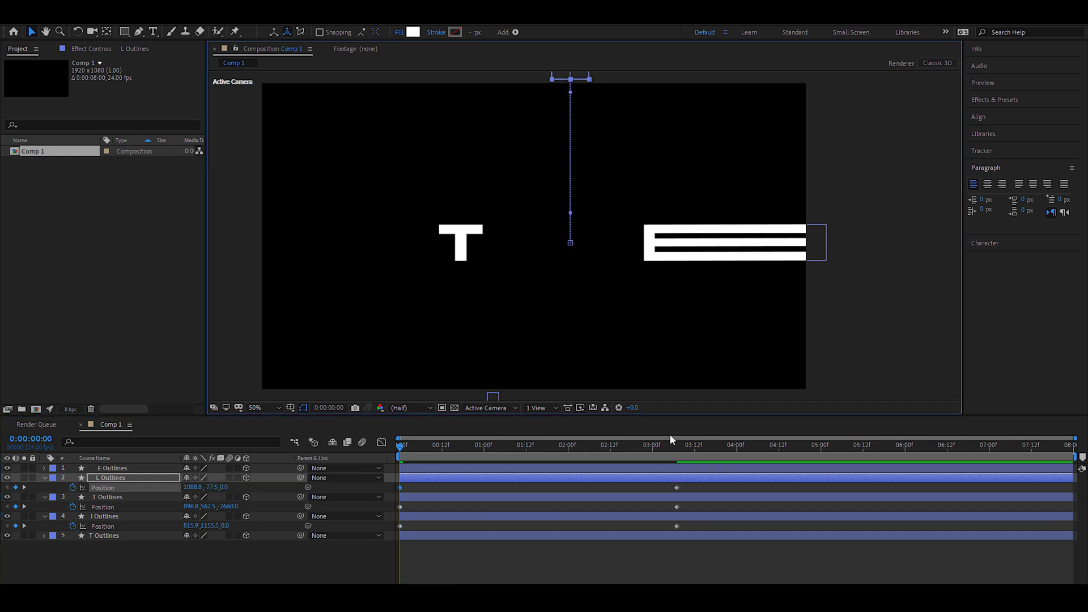
{"action": "left_click_drag", "start_coordinate": [437, 444], "coordinate": [396, 450]}
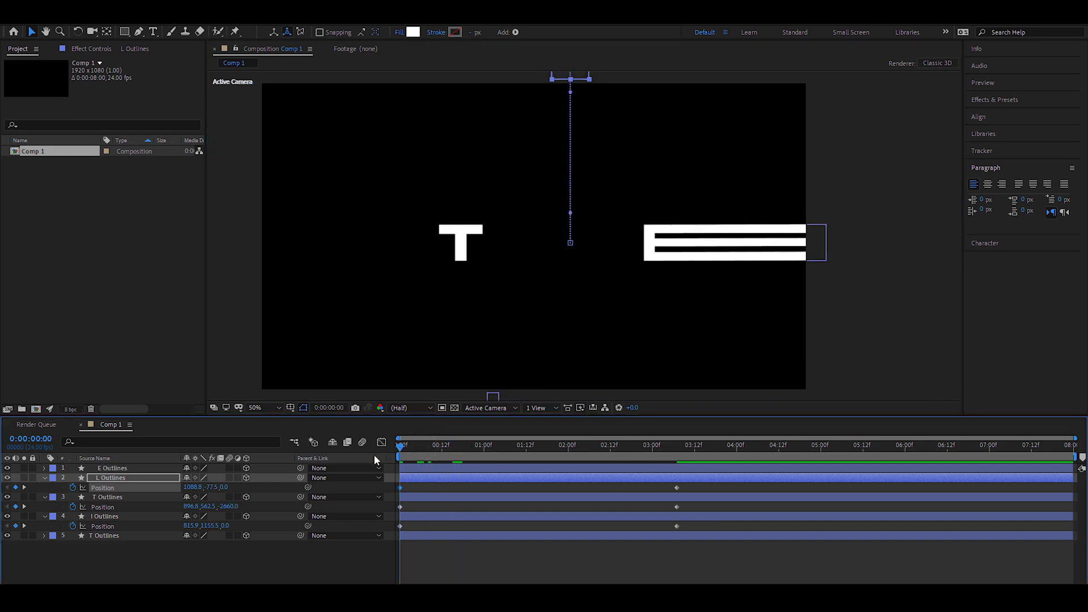
{"action": "left_click", "coordinate": [482, 567]}
{"action": "left_click_drag", "start_coordinate": [680, 441], "coordinate": [657, 441]}
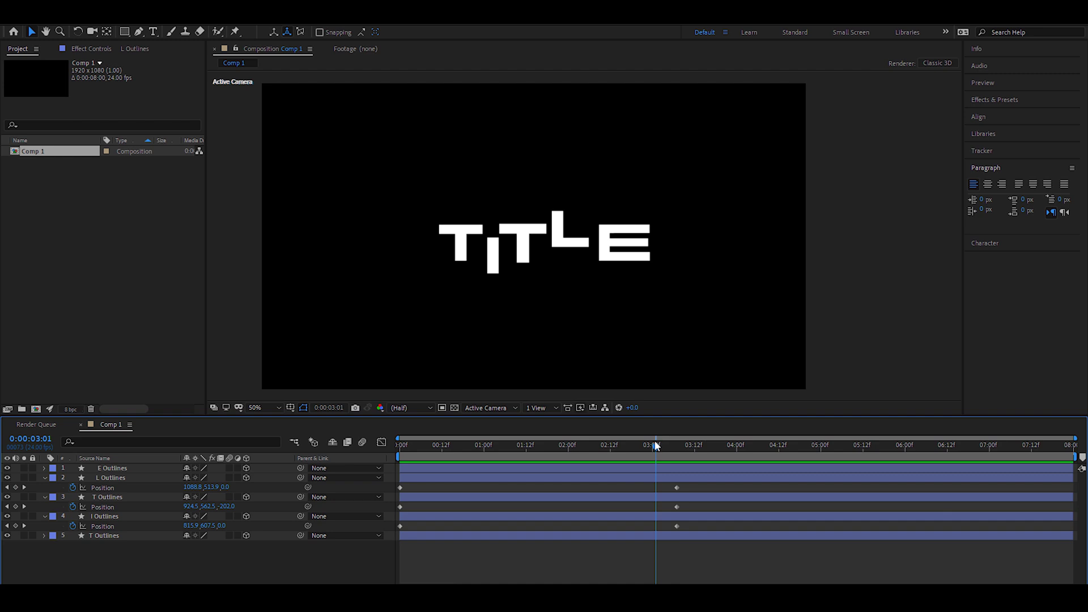
{"action": "left_click_drag", "start_coordinate": [658, 441], "coordinate": [691, 446]}
- Hide the first T outline layer and duplicate the animated middle T outline layer
{"action": "left_click", "coordinate": [539, 498]}
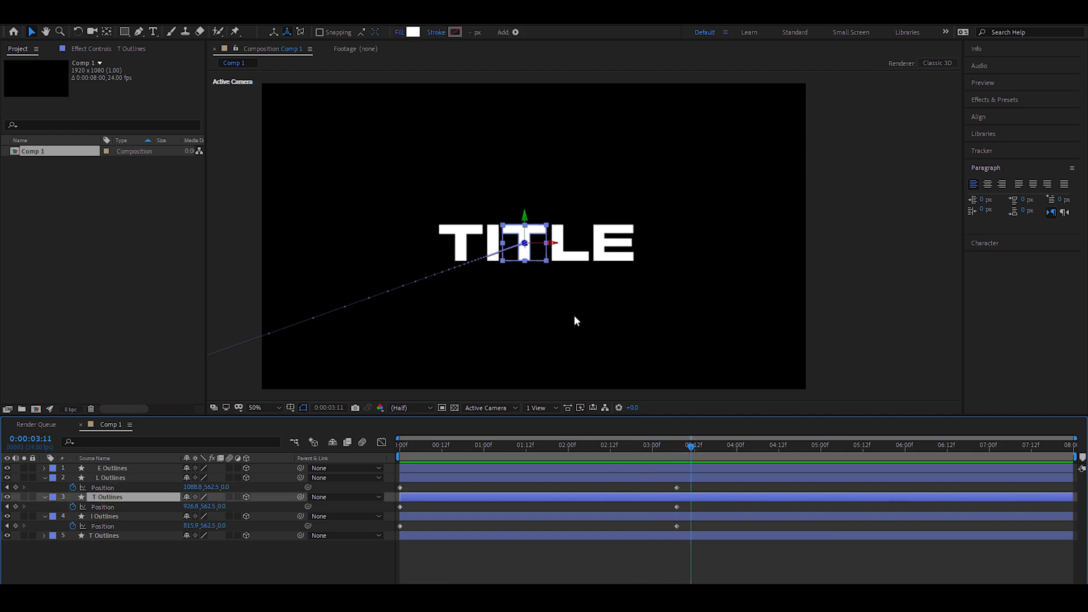
{"action": "left_click", "coordinate": [108, 535]}
{"action": "left_click", "coordinate": [7, 536]}
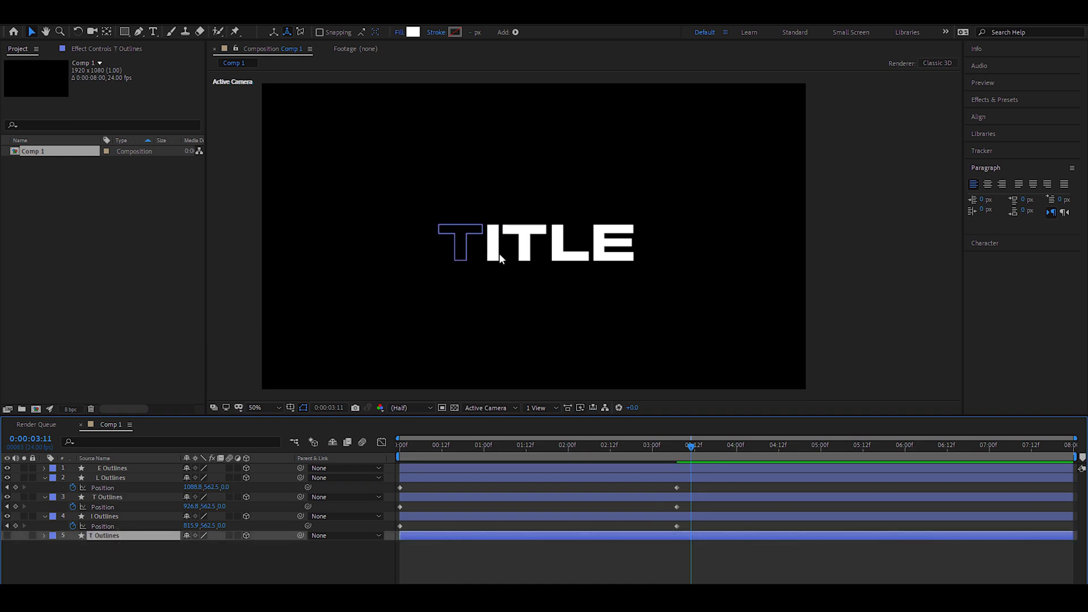
{"action": "left_click", "coordinate": [691, 498]}
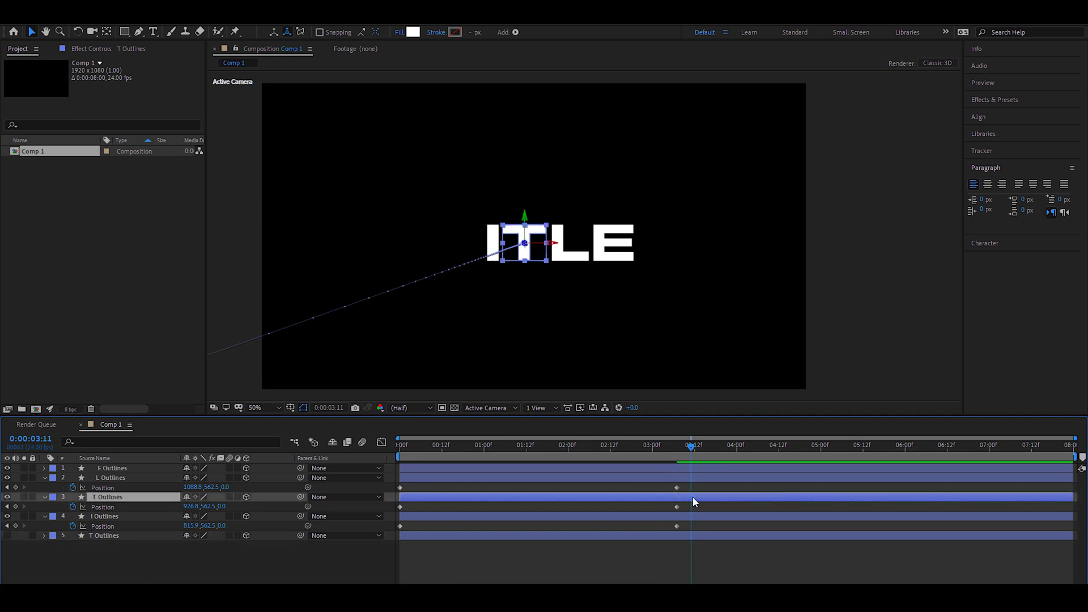
{"action": "key", "text": "ctrl+d"}
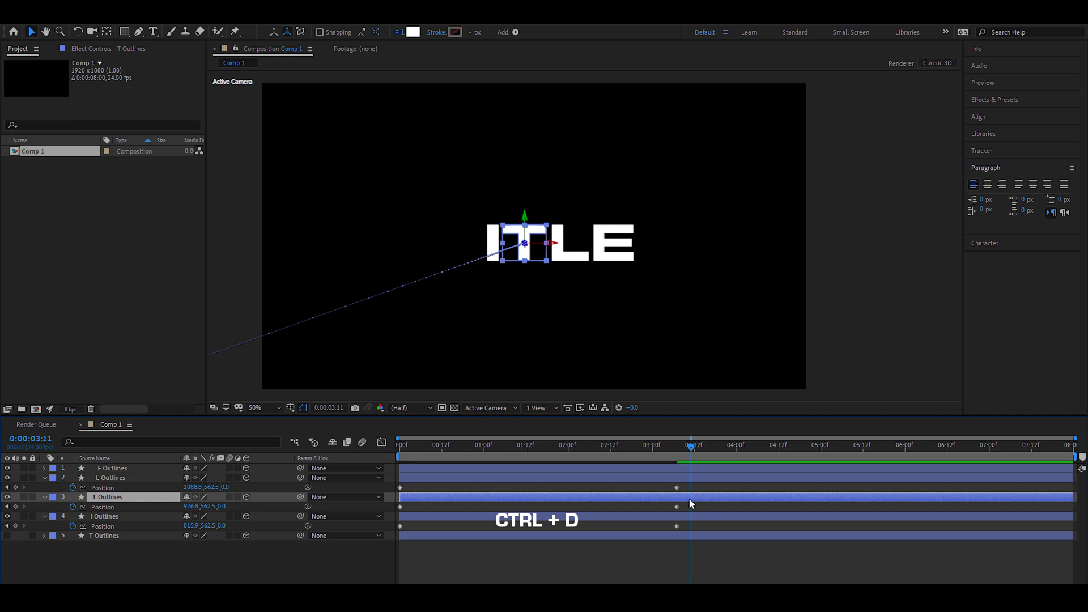
{"action": "left_click", "coordinate": [692, 497]}
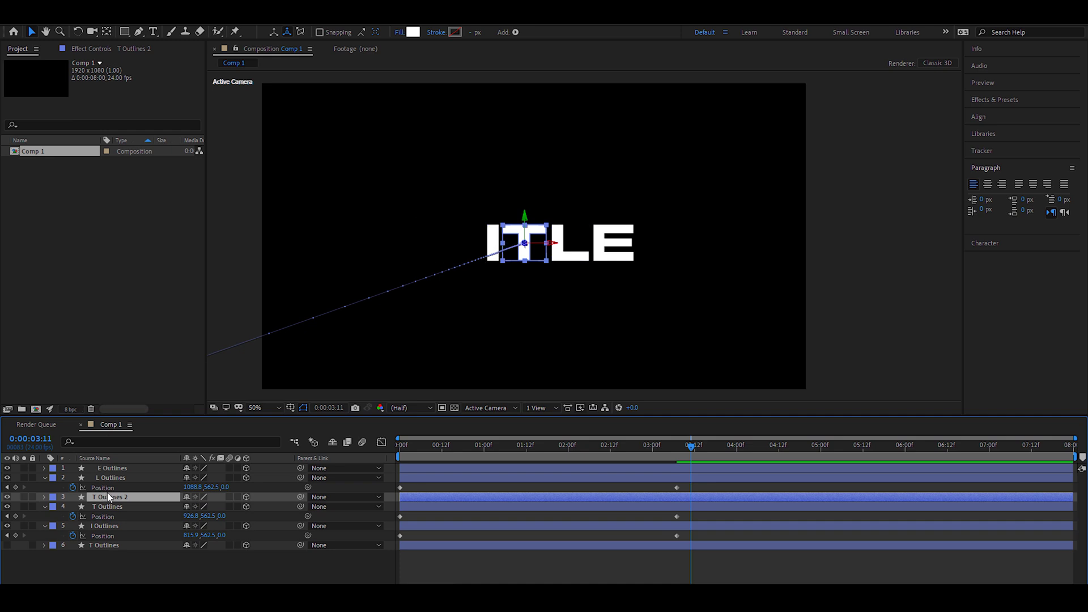
- Set Position, Orientation and X, Y and Z Rotation keyframes on the duplicated T layer at 0:00:03:11 and show all its keyframed properties
{"action": "key", "text": "p"}
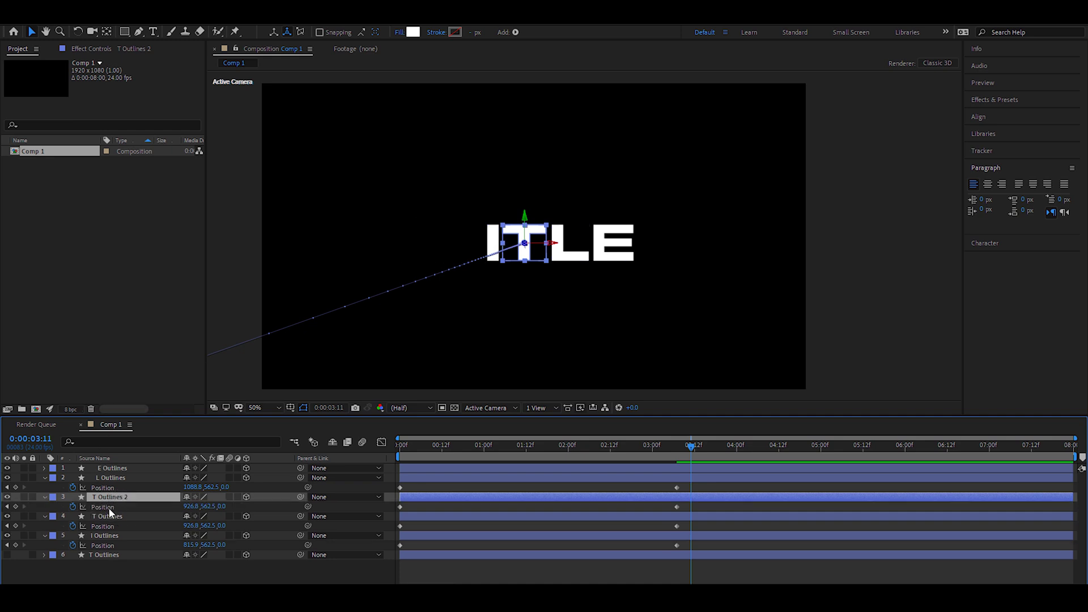
{"action": "key", "text": "r"}
{"action": "left_click_drag", "start_coordinate": [71, 505], "coordinate": [73, 536]}
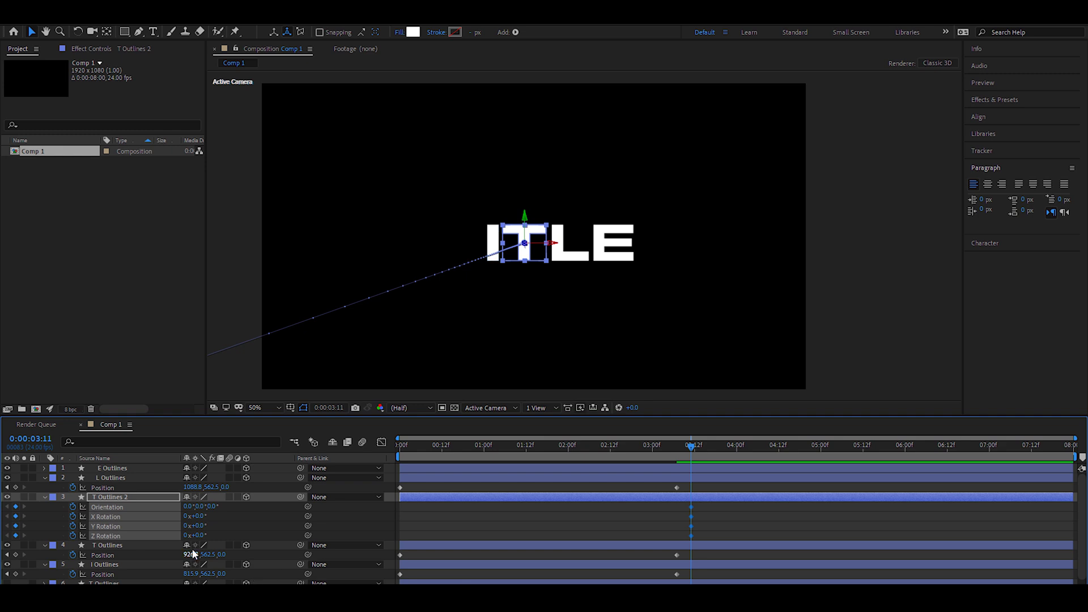
{"action": "key", "text": "p"}
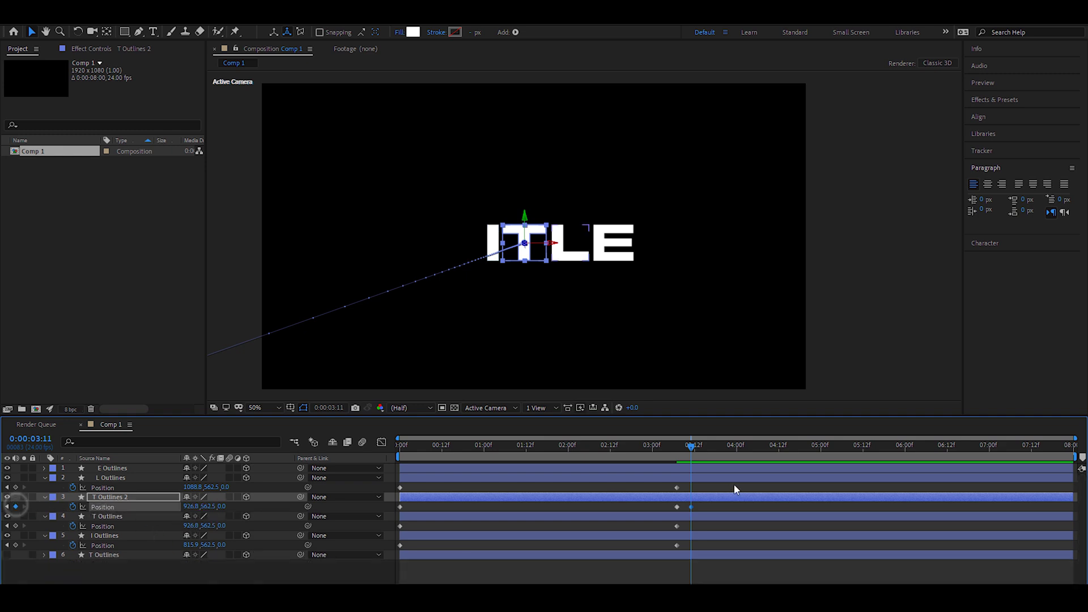
{"action": "key", "text": "u"}
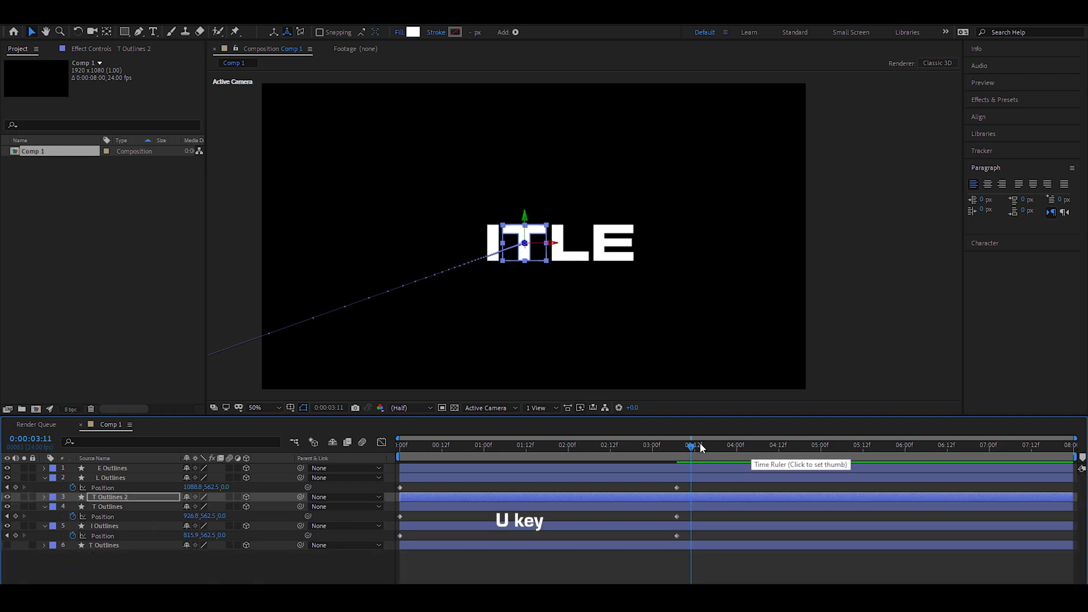
{"action": "key", "text": "u"}
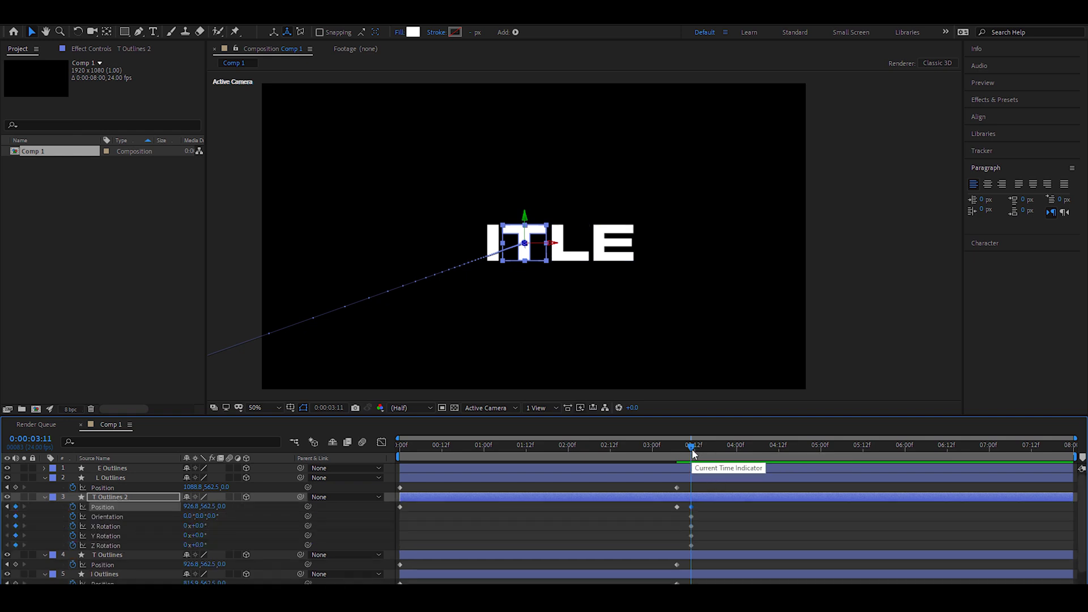
- At 0:00:04:13, set the duplicated T's Y Rotation to 180°
{"action": "left_click_drag", "start_coordinate": [692, 449], "coordinate": [783, 448]}
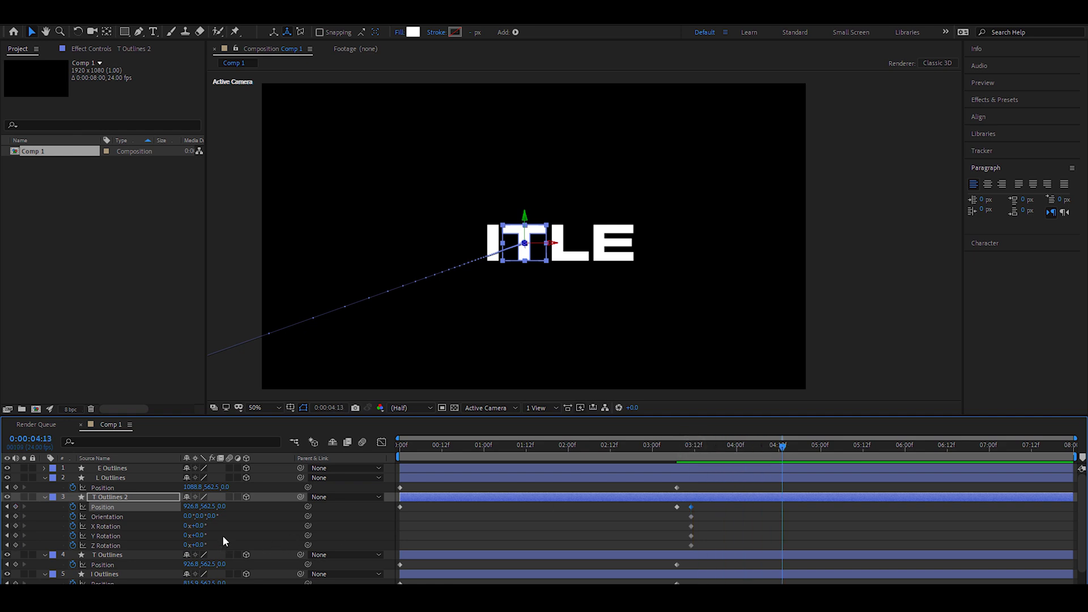
{"action": "left_click_drag", "start_coordinate": [200, 535], "coordinate": [284, 523]}
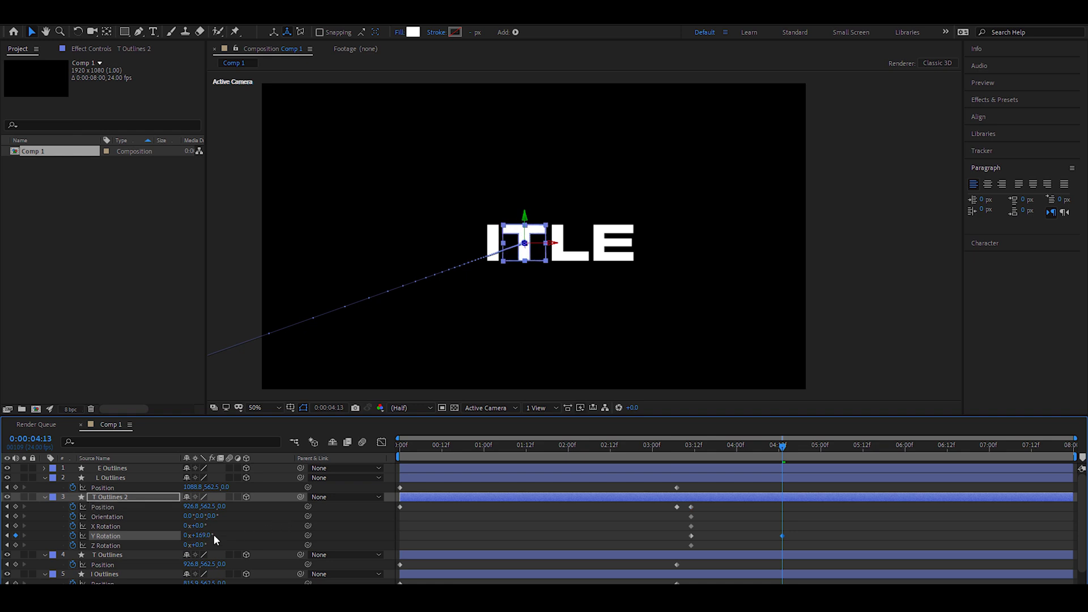
{"action": "left_click", "coordinate": [212, 534]}
{"action": "type", "text": "180"}
{"action": "key", "text": "Return"}
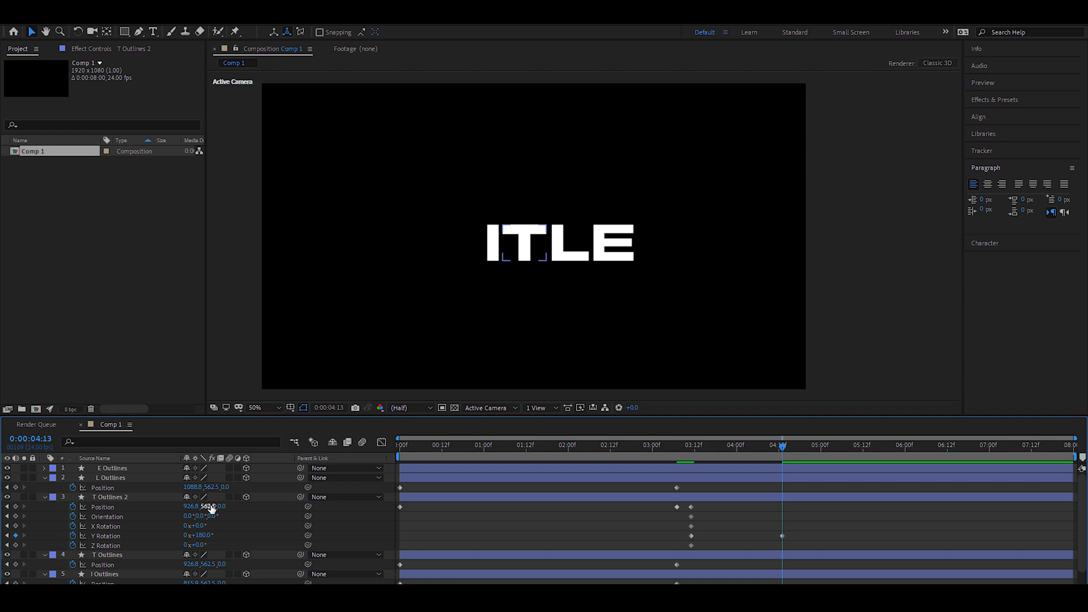
- Slide the duplicated T to an X position of 702.8 at 0:00:04:13, in front of the I, and preview the move
{"action": "left_click_drag", "start_coordinate": [190, 506], "coordinate": [76, 515]}
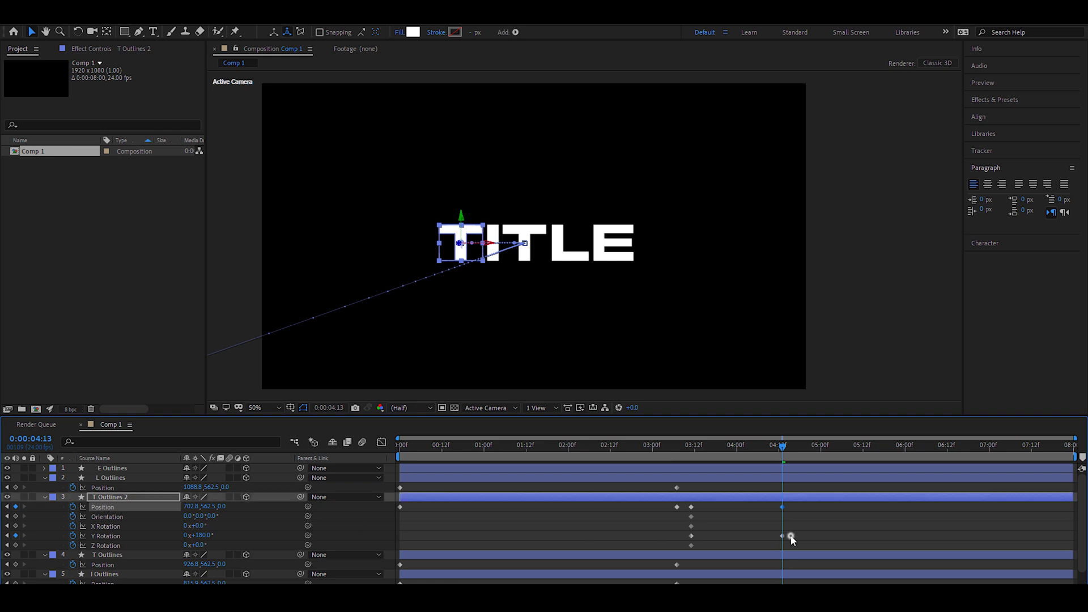
{"action": "key", "text": "ctrl+shift+a"}
{"action": "left_click_drag", "start_coordinate": [781, 448], "coordinate": [682, 452]}
{"action": "key", "text": "space"}
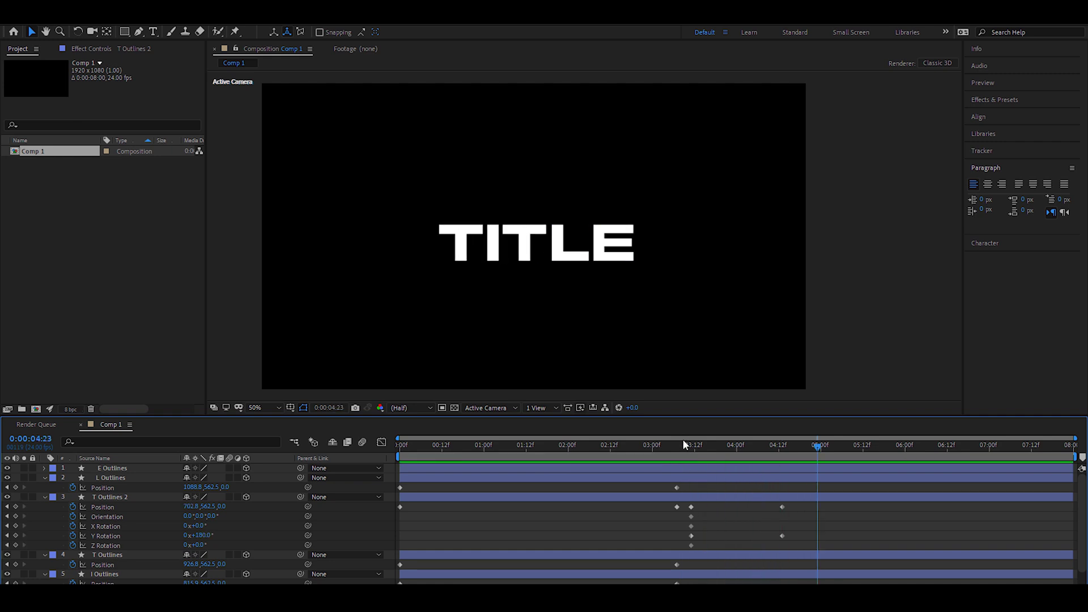
- Return to frame 0, collapse the open layers and reveal the keyframed properties of all letter layers
{"action": "key", "text": "Home"}
{"action": "left_click", "coordinate": [44, 477]}
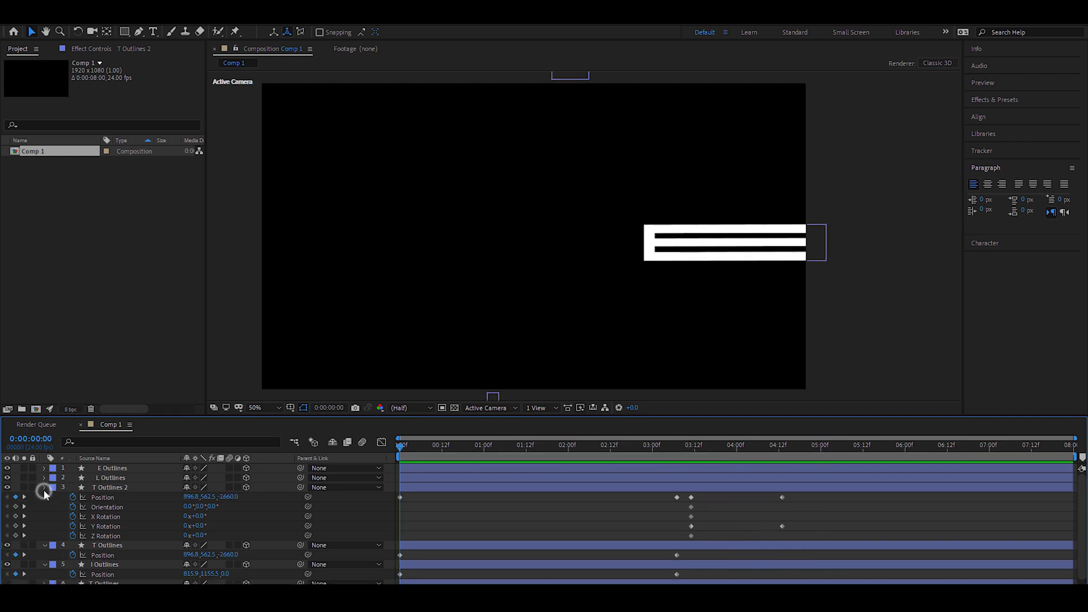
{"action": "left_click", "coordinate": [43, 488]}
{"action": "left_click", "coordinate": [44, 497]}
{"action": "left_click", "coordinate": [44, 507]}
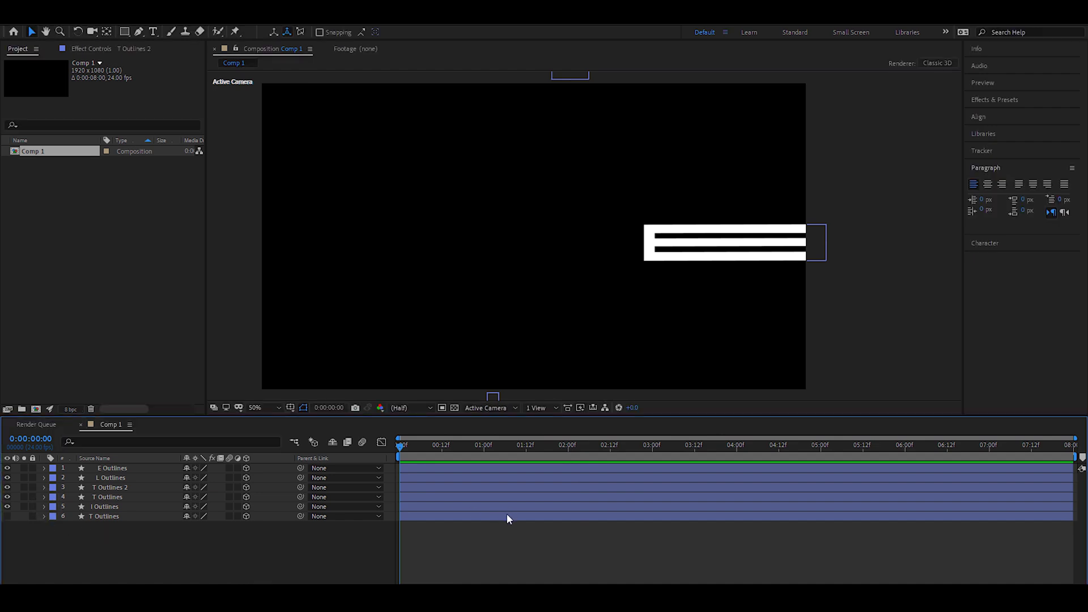
{"action": "key", "text": "u"}
{"action": "scroll", "coordinate": [763, 483], "scroll_direction": "down", "scroll_amount": 1}
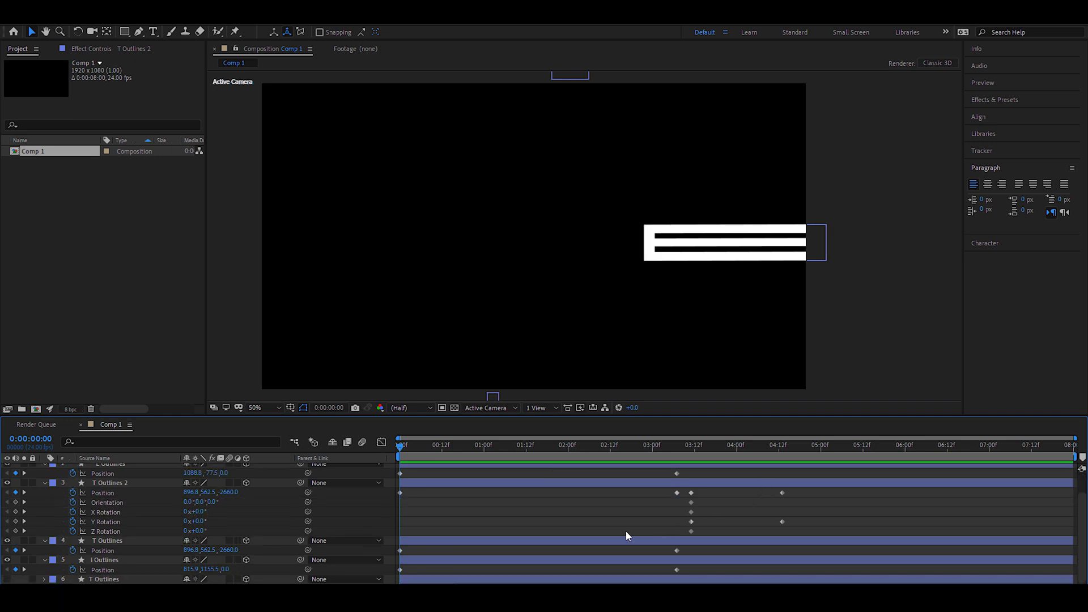
{"action": "scroll", "coordinate": [626, 536], "scroll_direction": "up", "scroll_amount": 1}
- Play the animation from the start and scrub on to 0:00:03:10
{"action": "key", "text": "space"}
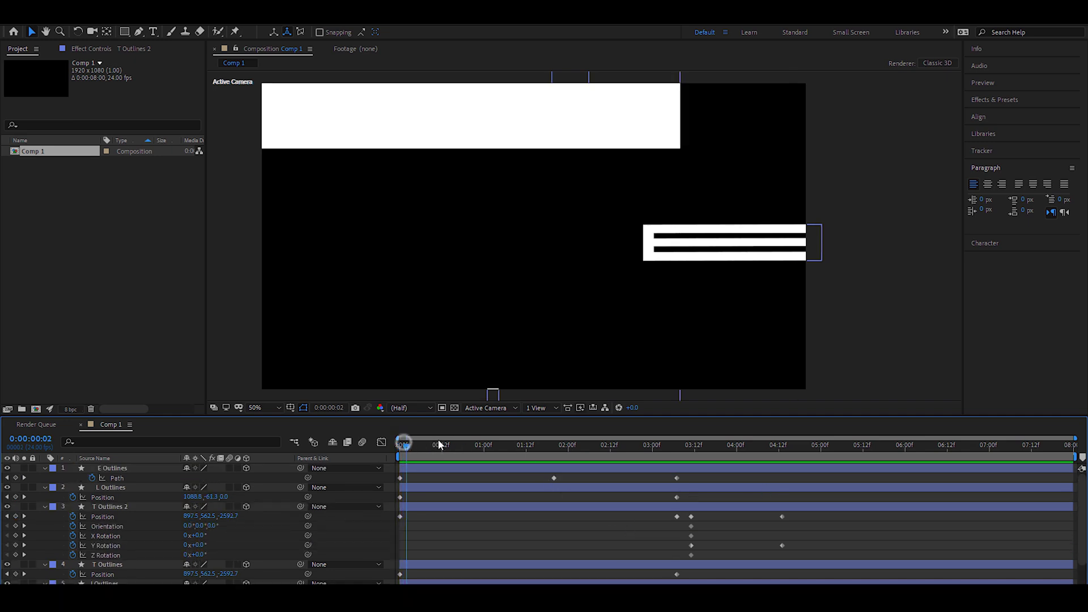
{"action": "key", "text": "space"}
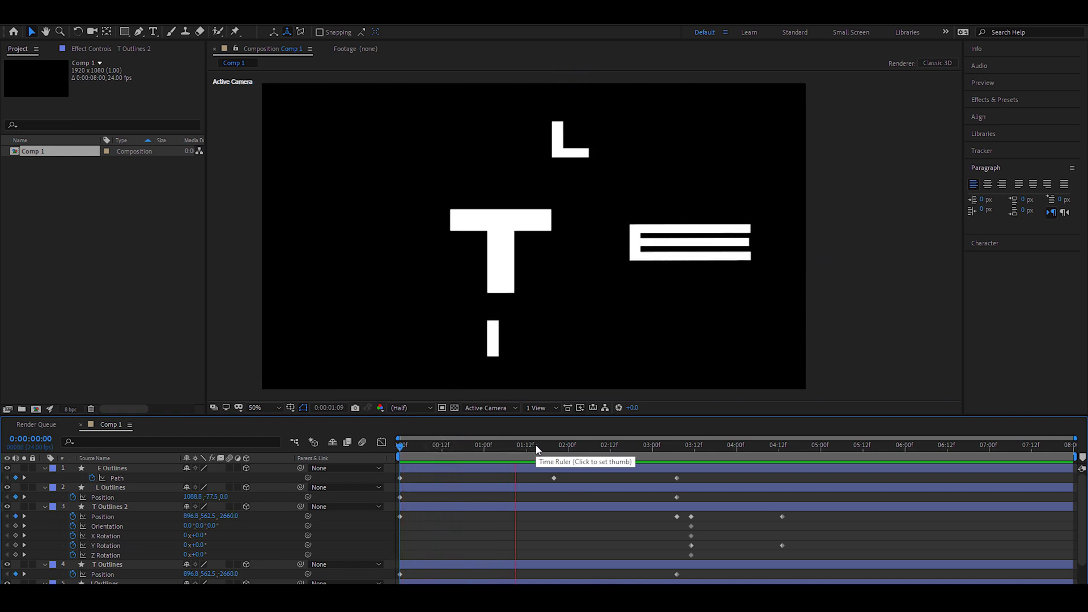
{"action": "left_click", "coordinate": [565, 445]}
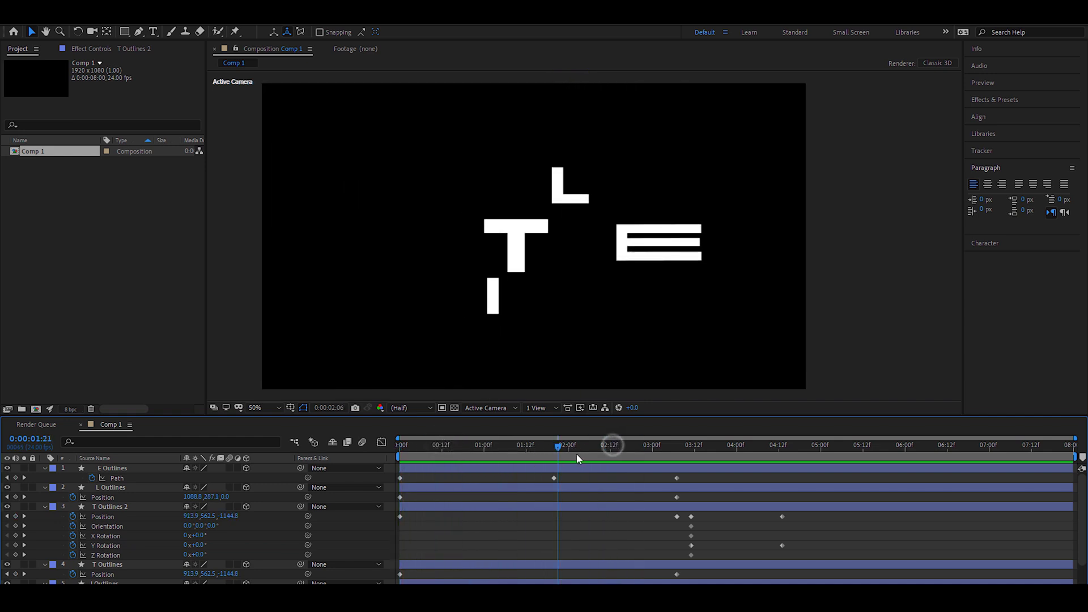
{"action": "left_click_drag", "start_coordinate": [563, 466], "coordinate": [688, 461]}
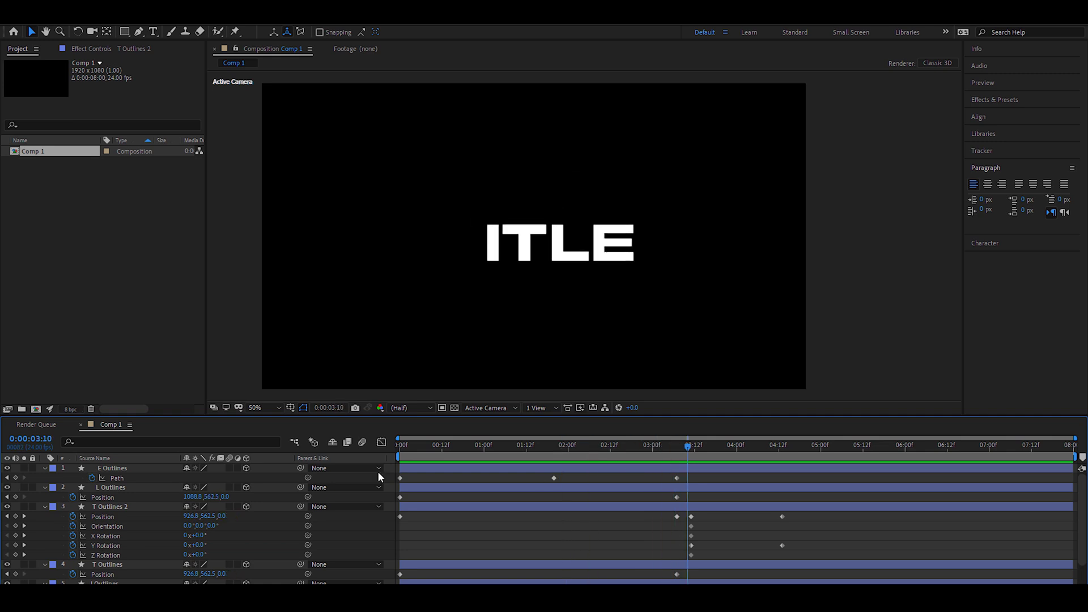
- Apply Easy Ease to the E's last Path keyframe at 0:00:03:07 and lengthen its incoming influence in the speed graph
{"action": "left_click_drag", "start_coordinate": [150, 468], "coordinate": [541, 491]}
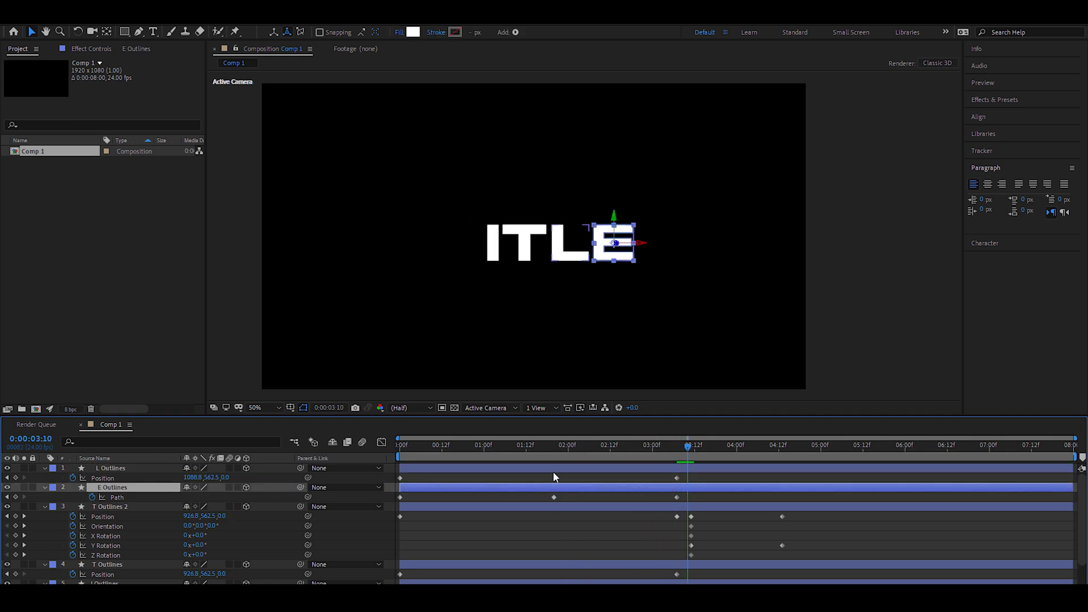
{"action": "key", "text": "ctrl+z"}
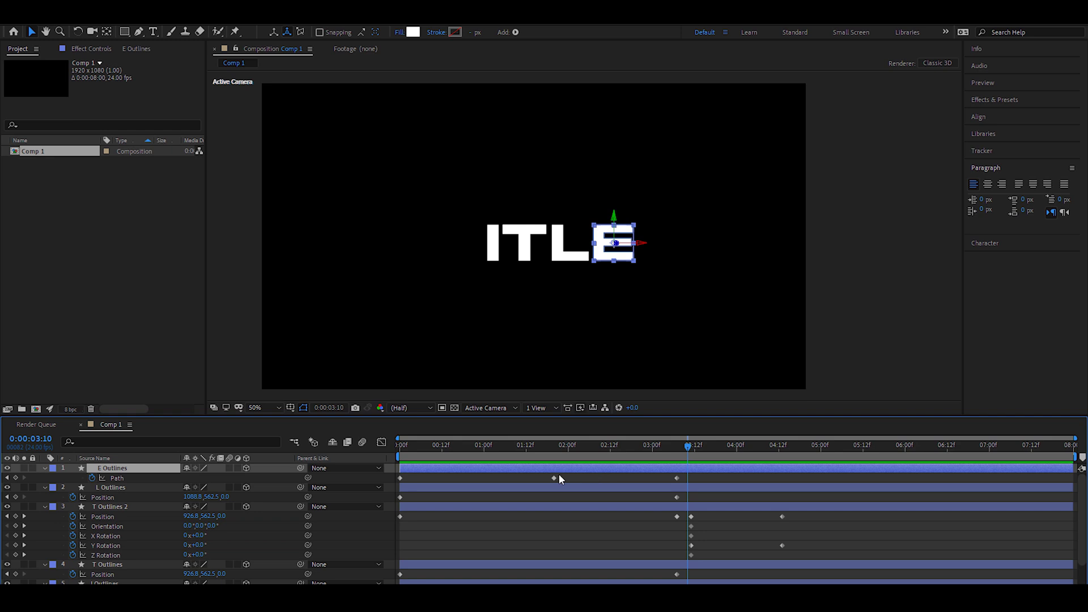
{"action": "left_click", "coordinate": [554, 478]}
{"action": "right_click", "coordinate": [677, 478]}
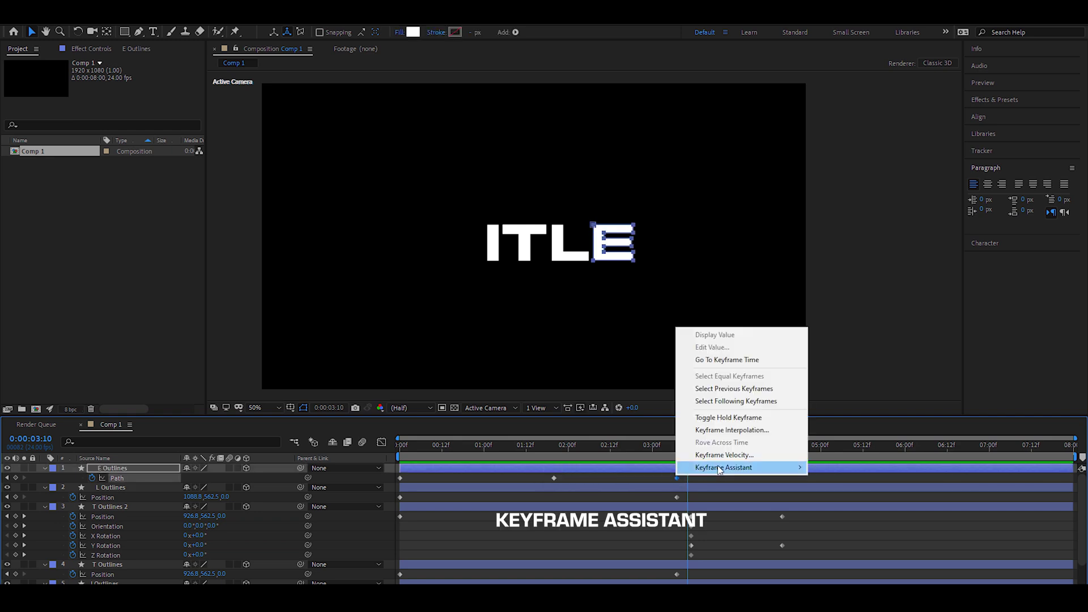
{"action": "mouse_move", "coordinate": [736, 463]}
{"action": "left_click", "coordinate": [844, 505]}
{"action": "left_click", "coordinate": [382, 442]}
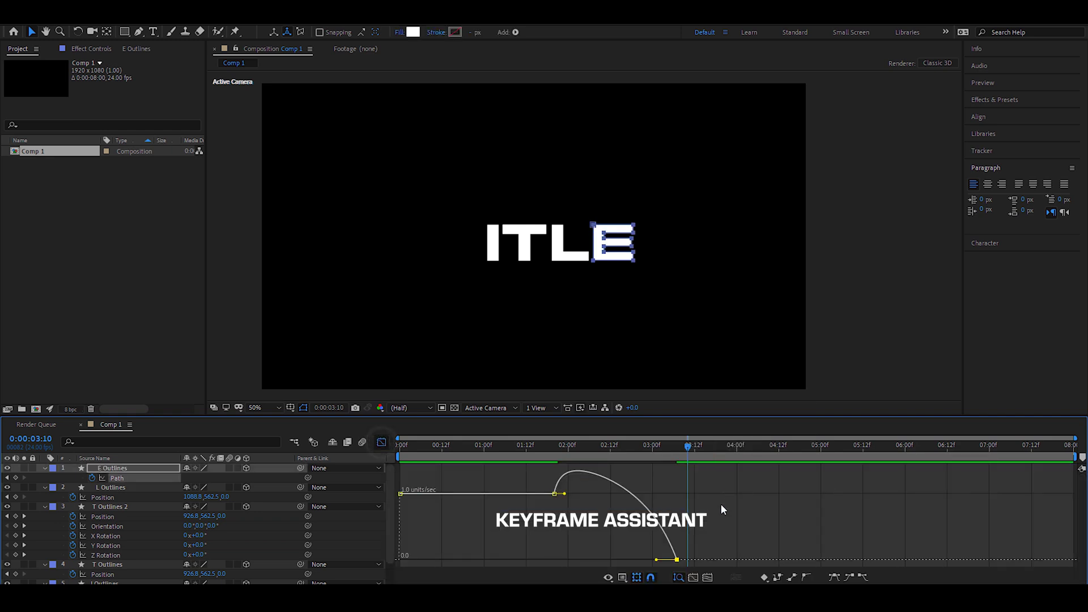
{"action": "left_click", "coordinate": [622, 578]}
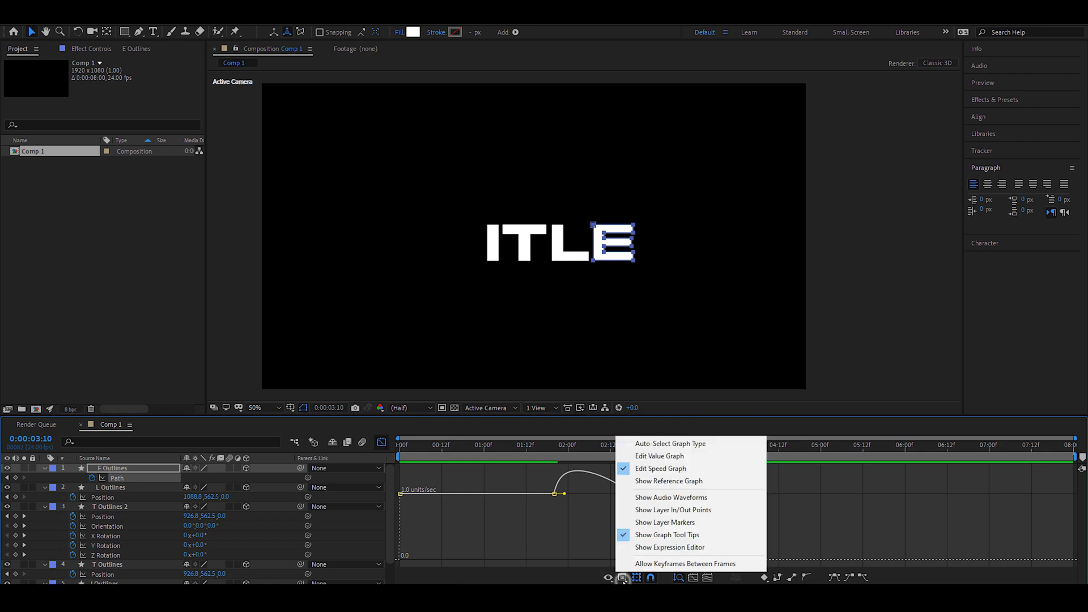
{"action": "left_click", "coordinate": [578, 576]}
{"action": "left_click_drag", "start_coordinate": [656, 559], "coordinate": [612, 553]}
{"action": "left_click", "coordinate": [383, 443]}
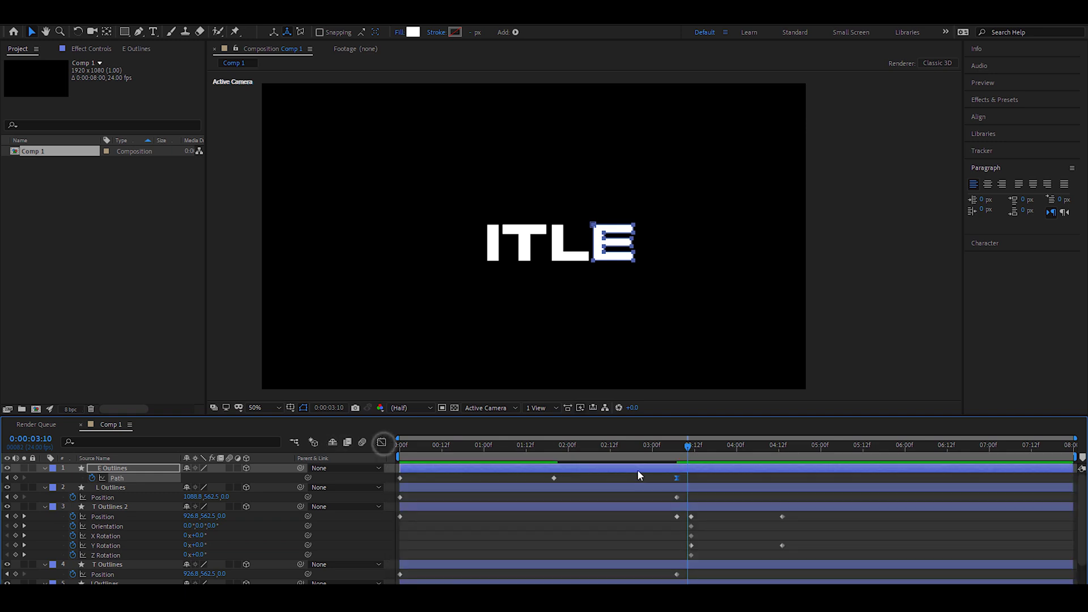
- Preview the E's stretch, move its middle Path keyframe to 0:00:02:08 and play the new timing
{"action": "left_click", "coordinate": [548, 451]}
{"action": "key", "text": "space"}
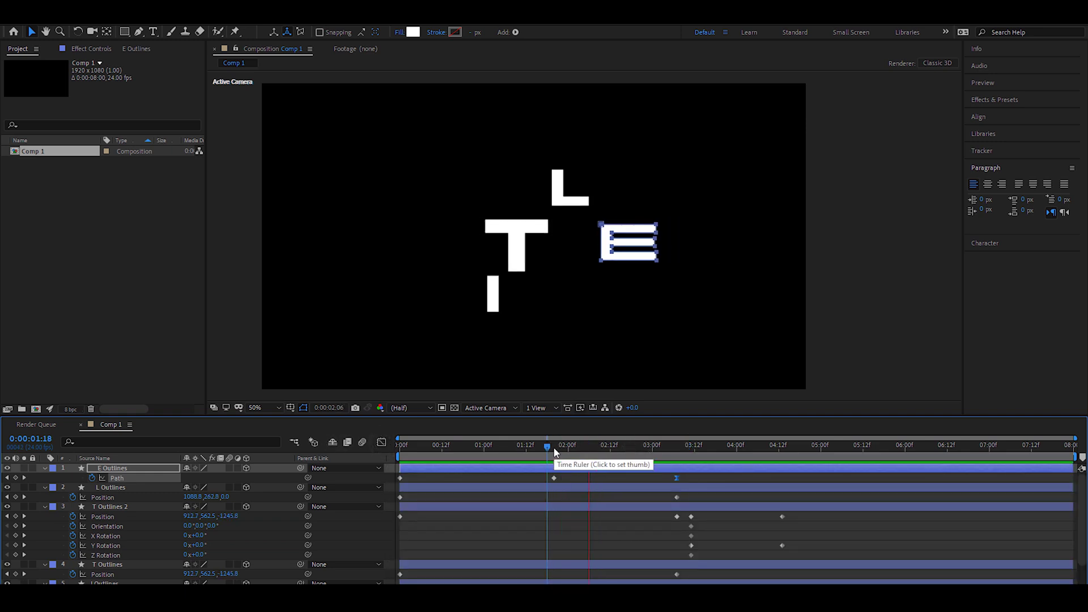
{"action": "key", "text": "space"}
{"action": "left_click_drag", "start_coordinate": [555, 477], "coordinate": [596, 478]}
{"action": "left_click", "coordinate": [596, 452]}
{"action": "key", "text": "space"}
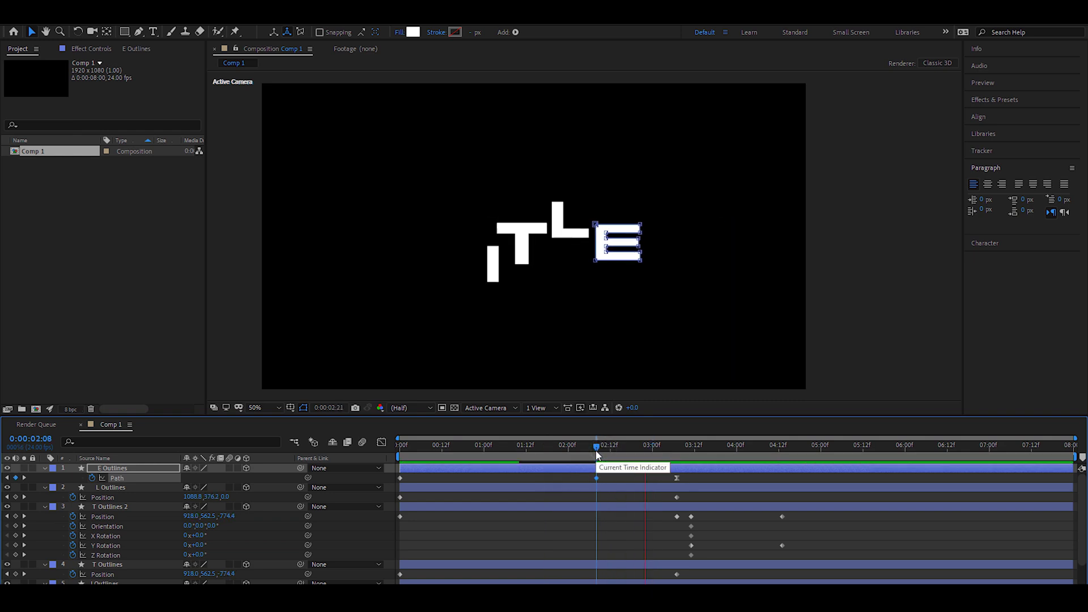
{"action": "key", "text": "space"}
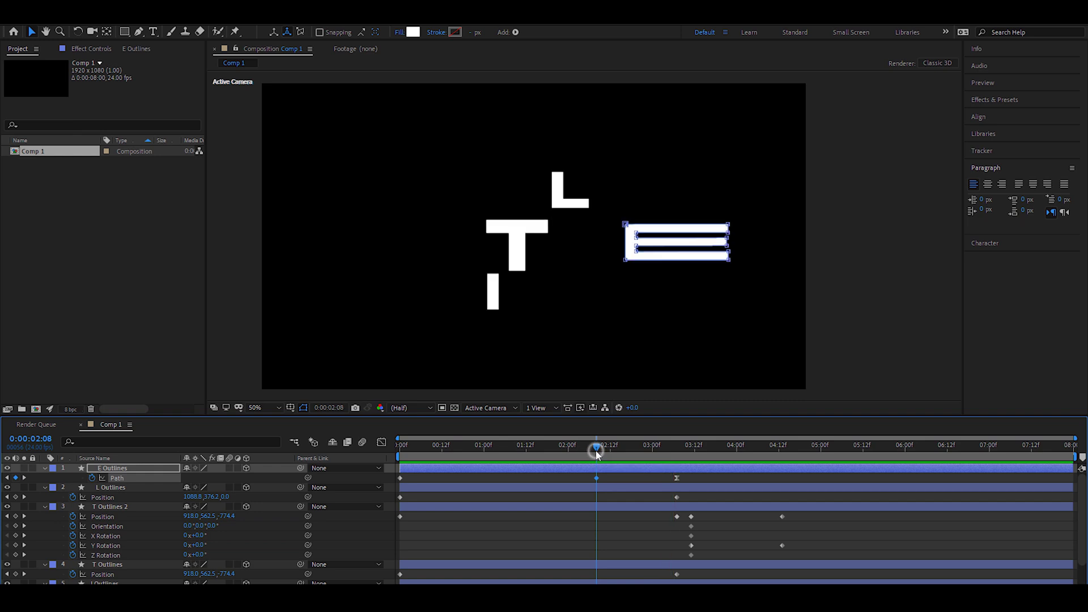
- Apply Easy Ease to the E's Path keyframe at 0:00:02:08, lengthen its outgoing influence in the speed graph and preview the motion
{"action": "right_click", "coordinate": [596, 478]}
{"action": "mouse_move", "coordinate": [680, 469]}
{"action": "left_click", "coordinate": [766, 506]}
{"action": "key", "text": "shift+F3"}
{"action": "left_click_drag", "start_coordinate": [610, 560], "coordinate": [630, 560]}
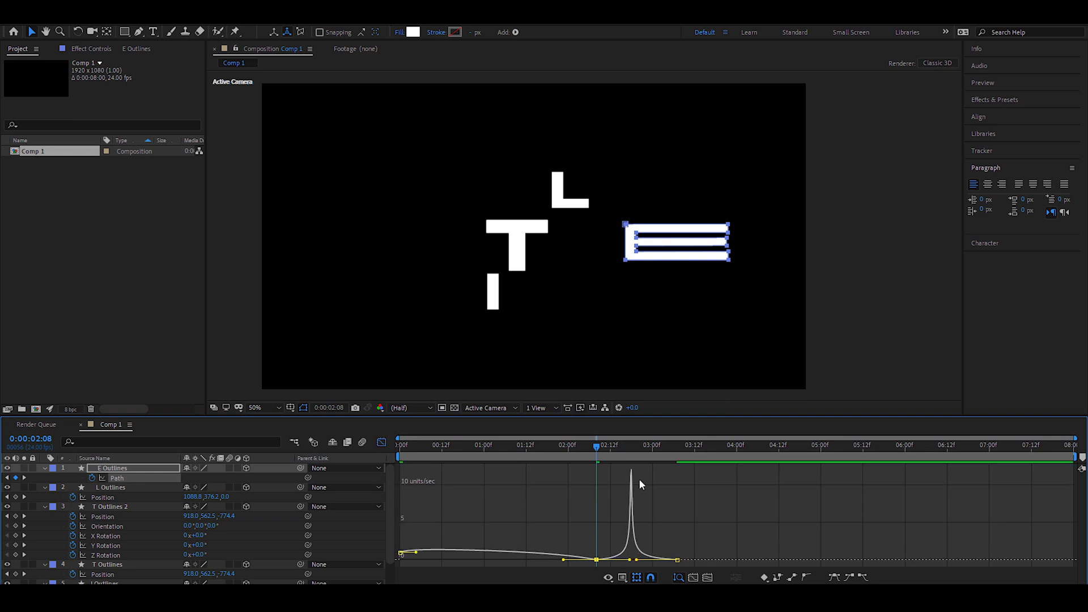
{"action": "left_click", "coordinate": [381, 442]}
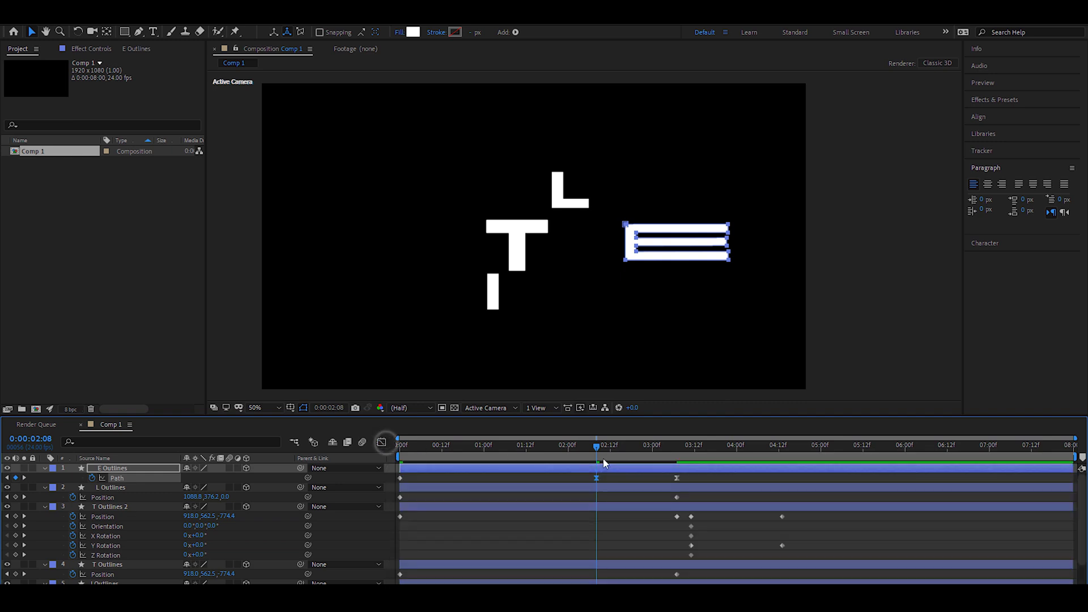
{"action": "key", "text": "space"}
{"action": "left_click_drag", "start_coordinate": [604, 450], "coordinate": [582, 448]}
{"action": "key", "text": "space"}
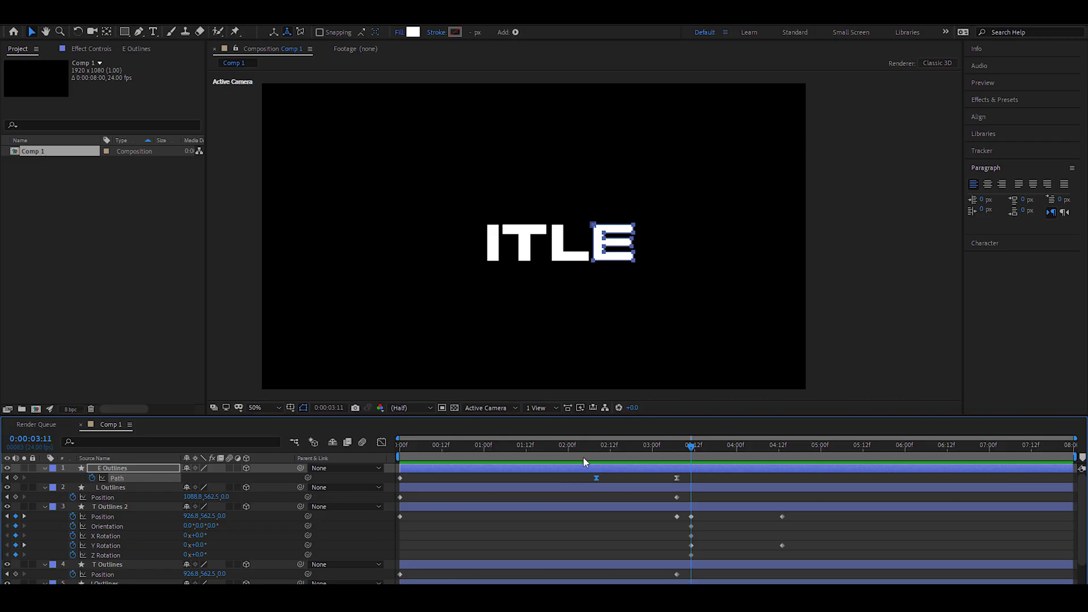
- Play the animation from the start and move the E's first Path keyframe to 0:00:01:19
{"action": "left_click", "coordinate": [559, 446]}
{"action": "left_click_drag", "start_coordinate": [571, 448], "coordinate": [400, 448]}
{"action": "key", "text": "space"}
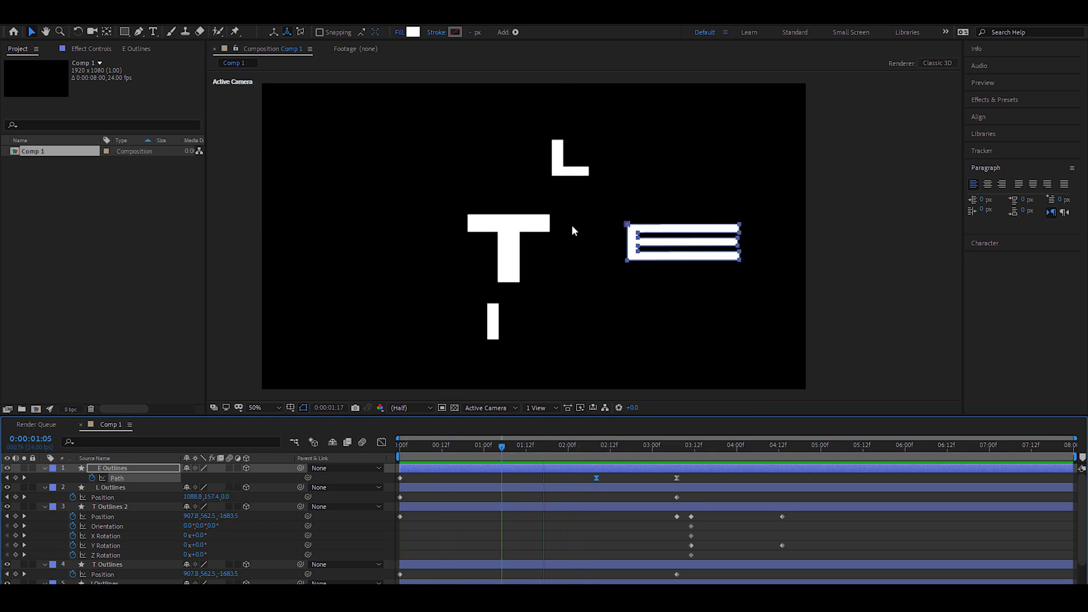
{"action": "left_click", "coordinate": [532, 447]}
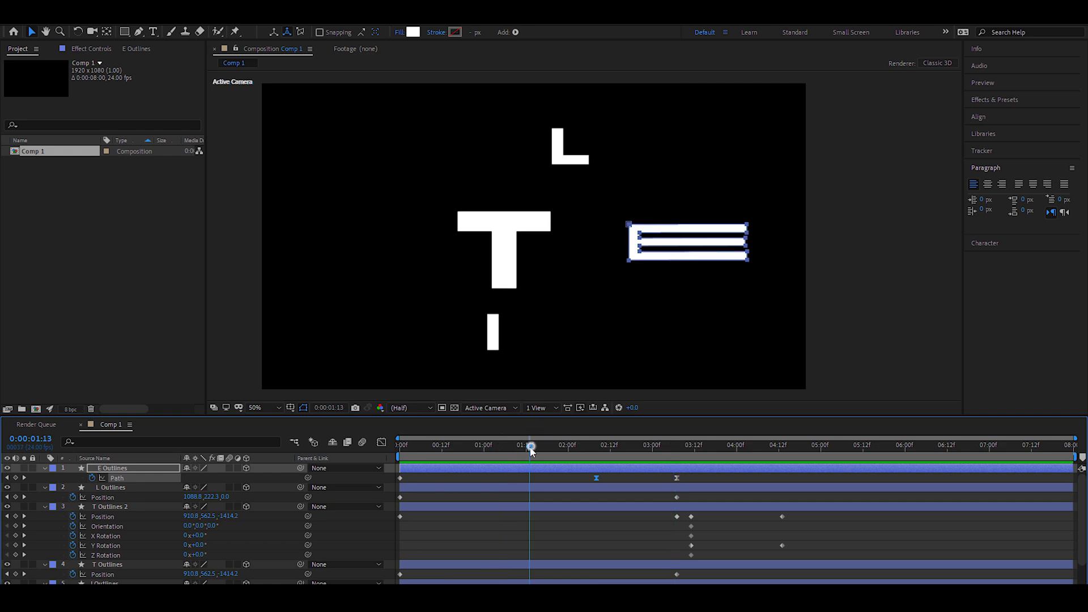
{"action": "key", "text": "space"}
{"action": "key", "text": "space"}
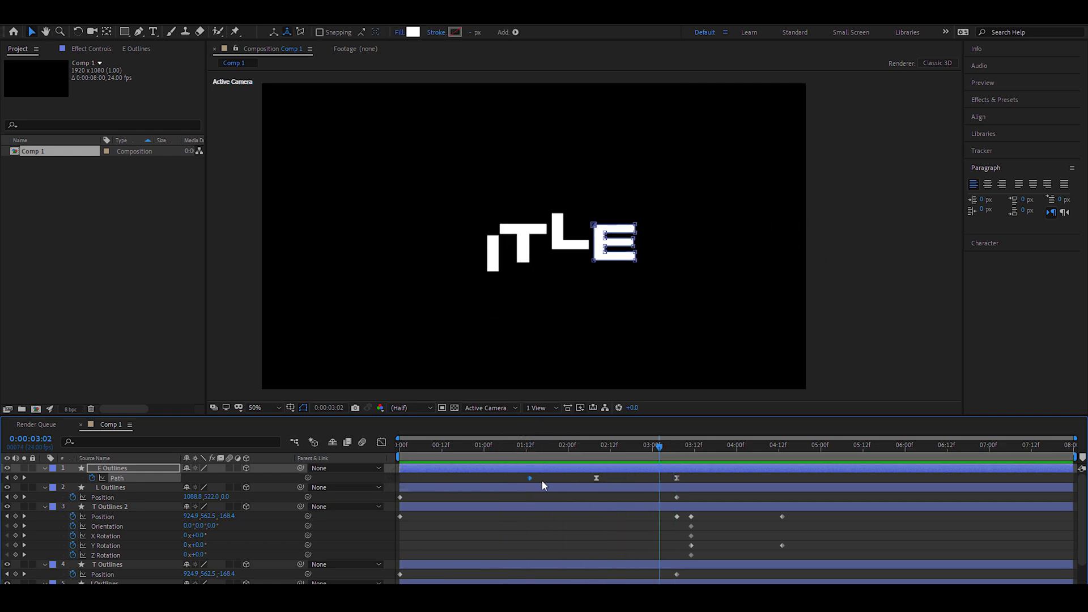
{"action": "left_click", "coordinate": [550, 453]}
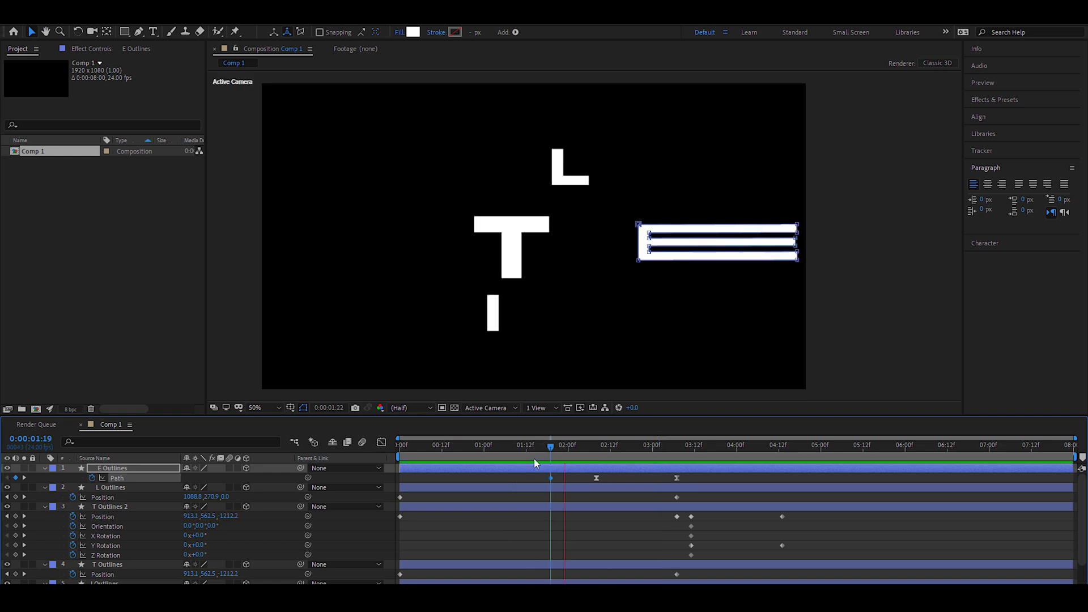
{"action": "key", "text": "space"}
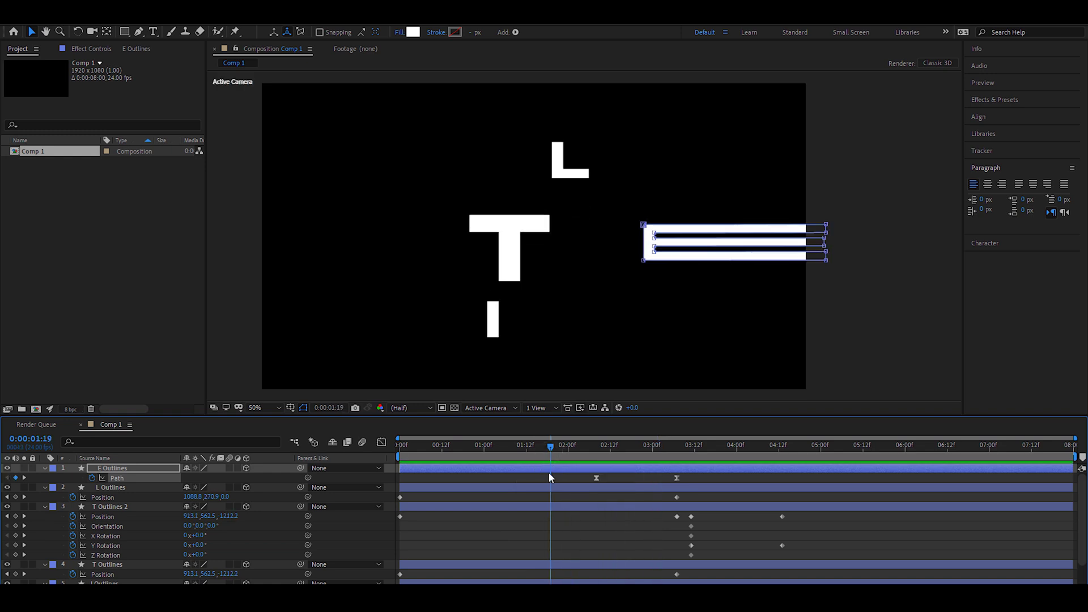
- Ease the E's first Path keyframe at 0:00:01:19 and lengthen its outgoing influence in the speed graph
{"action": "right_click", "coordinate": [550, 478]}
{"action": "mouse_move", "coordinate": [669, 469]}
{"action": "left_click", "coordinate": [715, 499]}
{"action": "left_click", "coordinate": [382, 441]}
{"action": "left_click_drag", "start_coordinate": [567, 561], "coordinate": [592, 560]}
{"action": "left_click", "coordinate": [381, 441]}
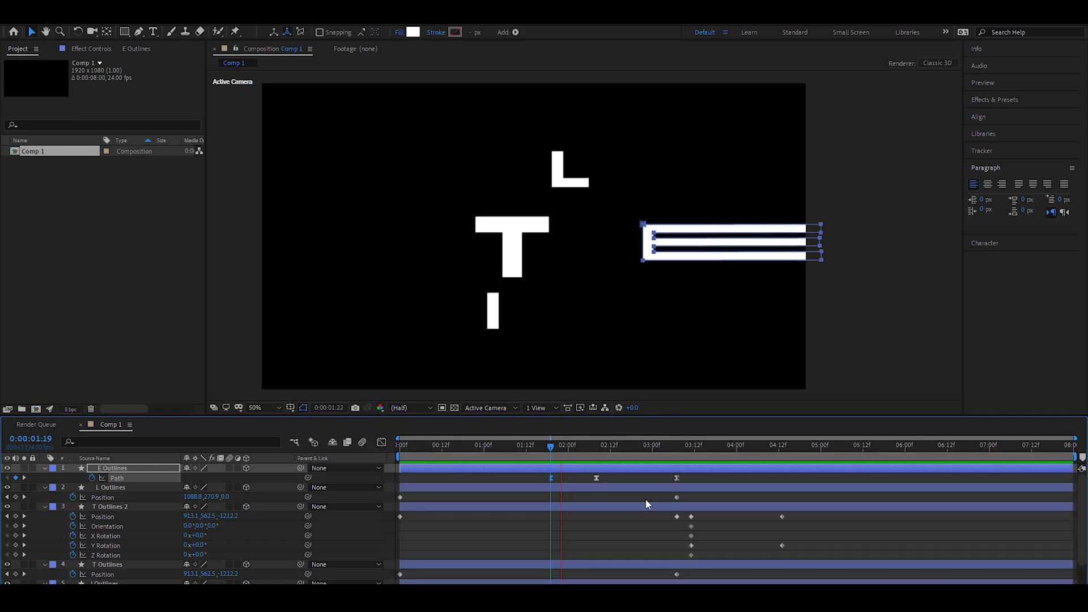
- Preview the E's stretch and adjust its middle Path keyframe's influence in the speed graph
{"action": "key", "text": "space"}
{"action": "key", "text": "space"}
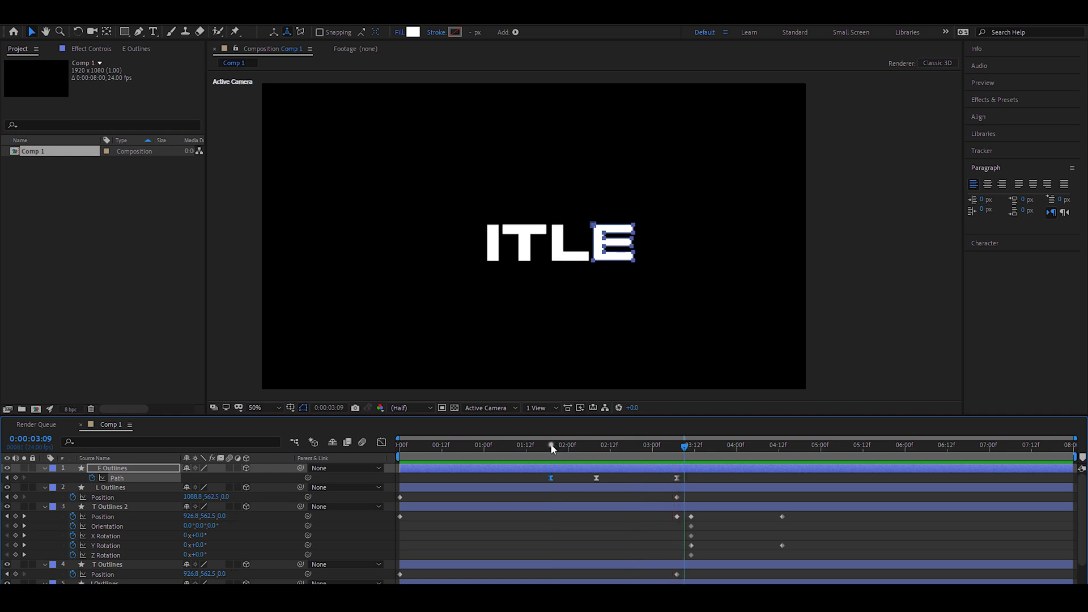
{"action": "left_click", "coordinate": [552, 445]}
{"action": "left_click", "coordinate": [382, 441]}
{"action": "left_click_drag", "start_coordinate": [589, 561], "coordinate": [573, 560]}
{"action": "left_click", "coordinate": [382, 442]}
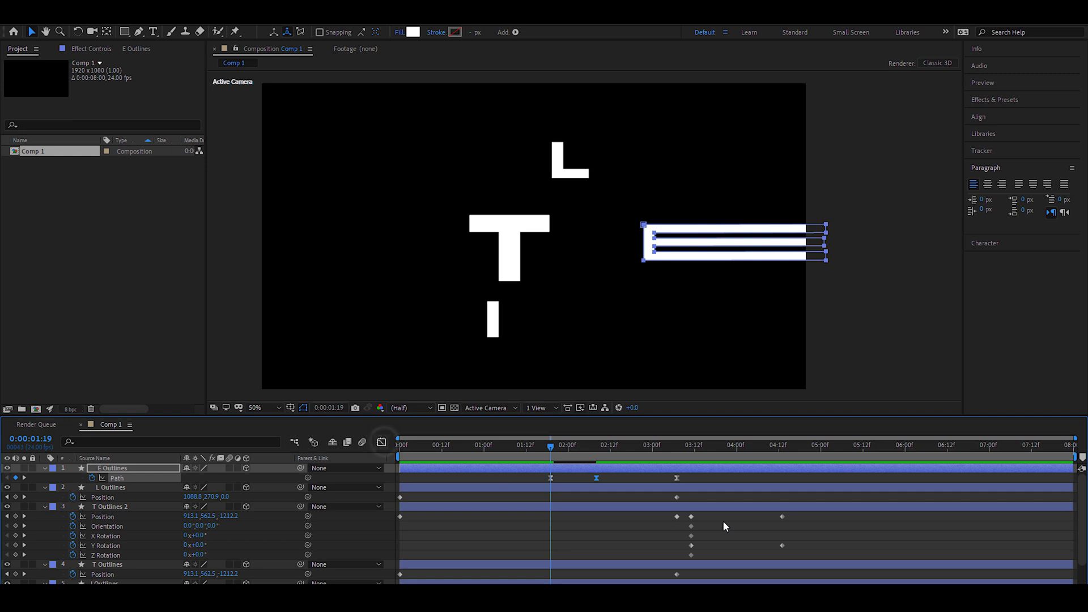
- Place the E's last Path keyframe just before 0:00:04:00 and play the slower stretch from 0:00:02:06
{"action": "left_click", "coordinate": [688, 445]}
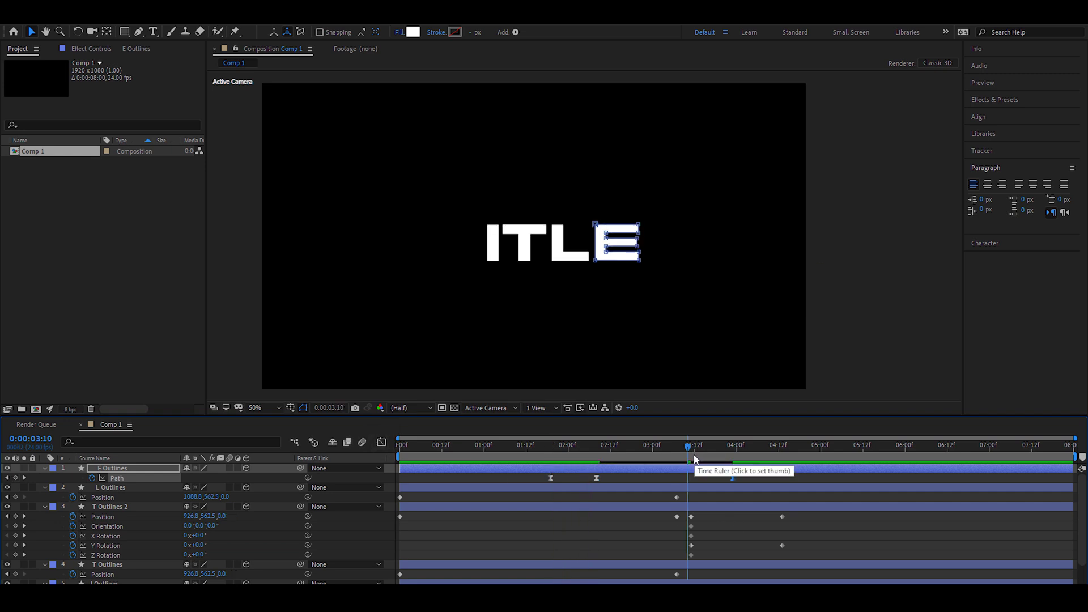
{"action": "left_click_drag", "start_coordinate": [733, 478], "coordinate": [677, 478]}
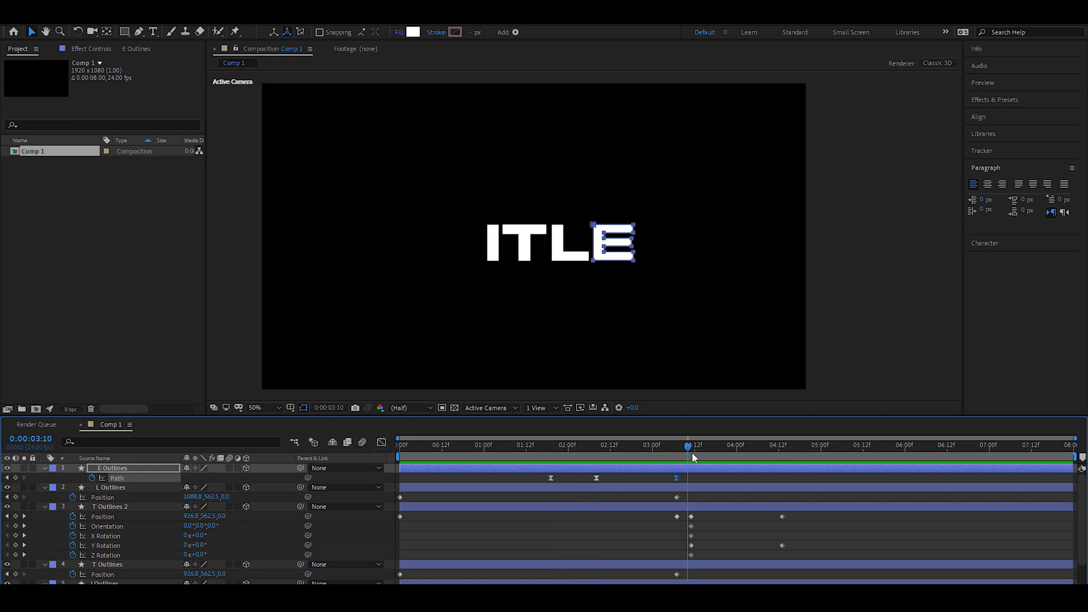
{"action": "left_click_drag", "start_coordinate": [676, 478], "coordinate": [732, 478]}
{"action": "left_click_drag", "start_coordinate": [671, 453], "coordinate": [589, 451]}
{"action": "key", "text": "space"}
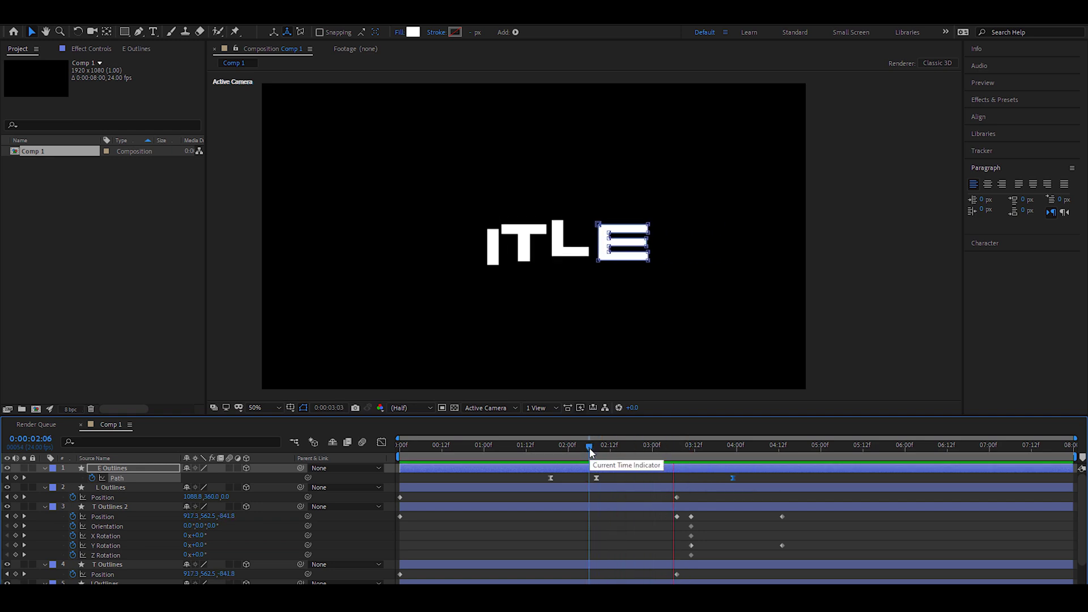
{"action": "key", "text": "space"}
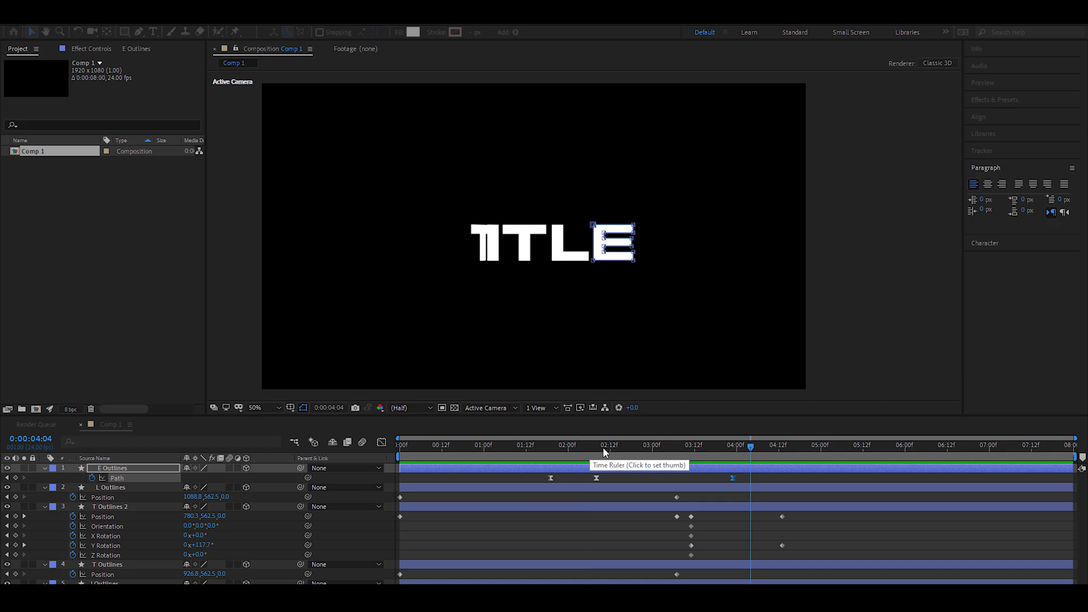
- Trim the start of the E Outlines layer to 0:00:01:18
{"action": "left_click_drag", "start_coordinate": [596, 453], "coordinate": [548, 458]}
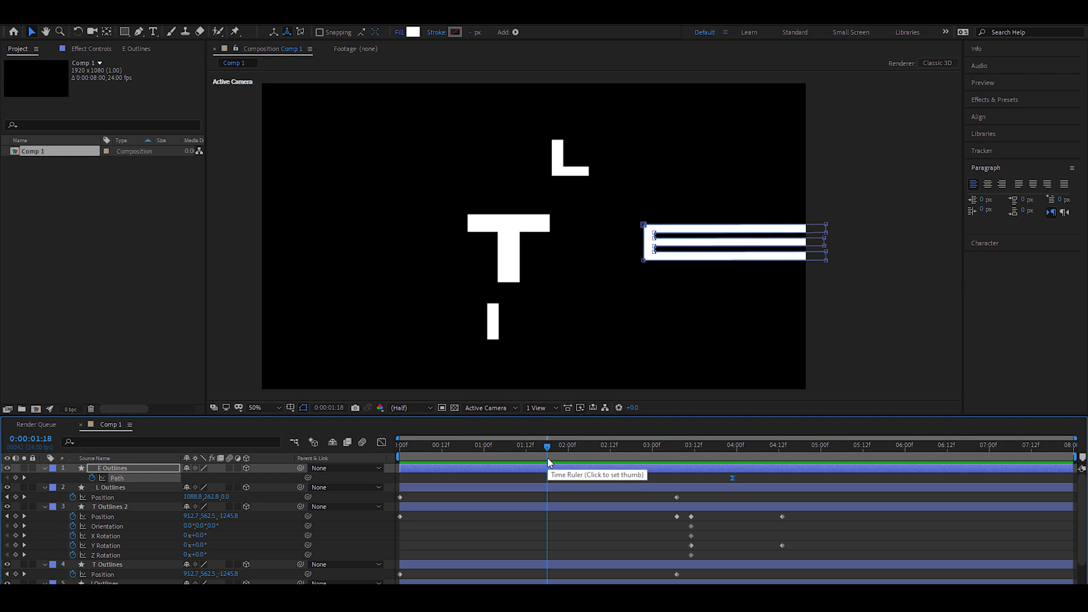
{"action": "key", "text": "alt+bracketleft"}
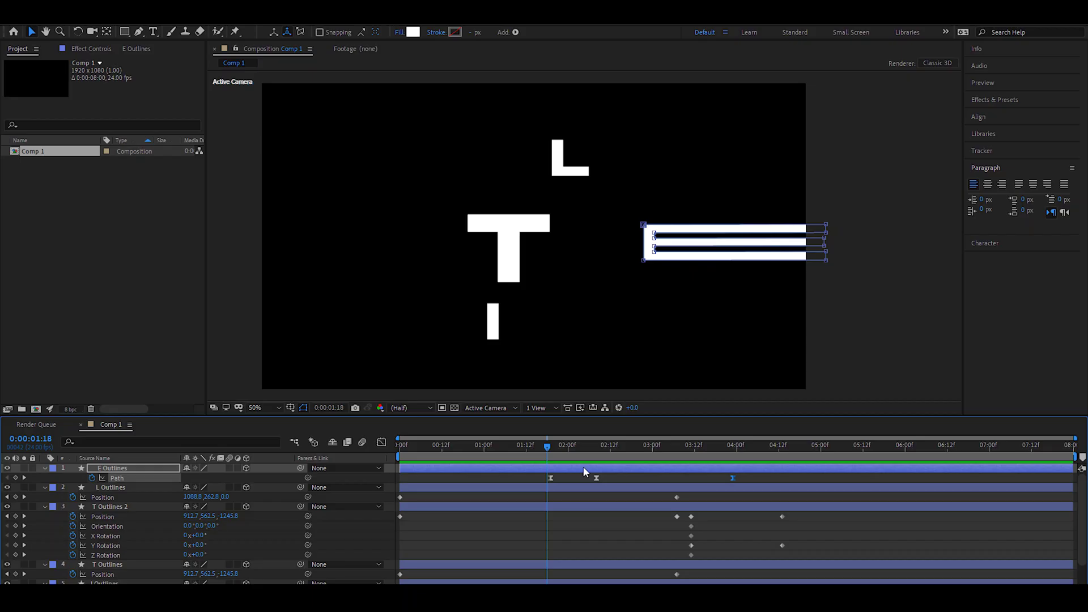
{"action": "key", "text": "alt+bracketleft"}
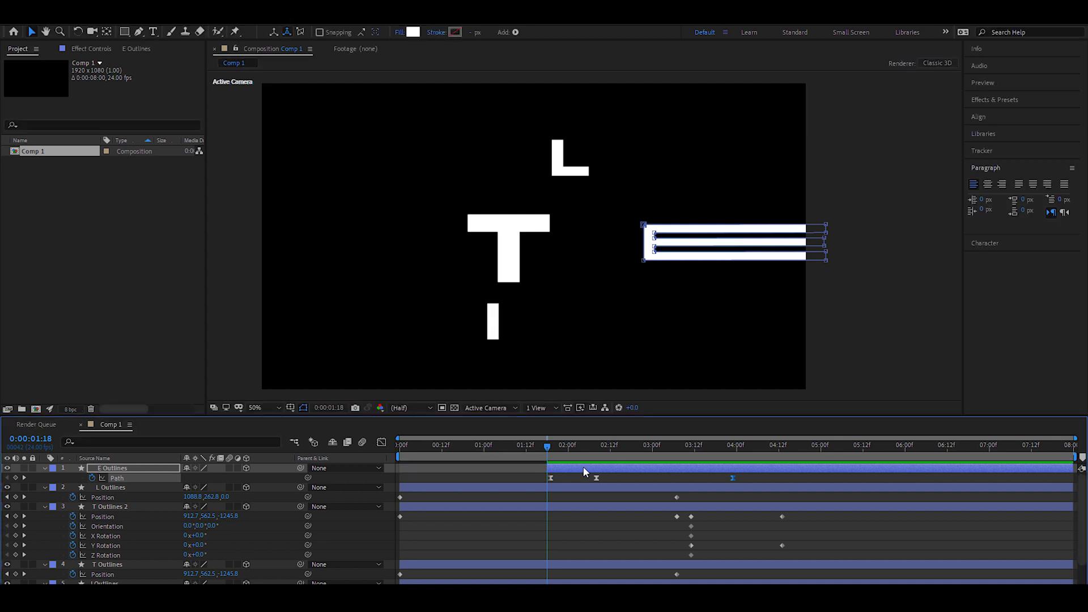
- Preview the E's entrance from 0:00:01:14 and align the layer's in-point with its first Path keyframe at 0:00:01:19
{"action": "left_click", "coordinate": [532, 446]}
{"action": "key", "text": "space"}
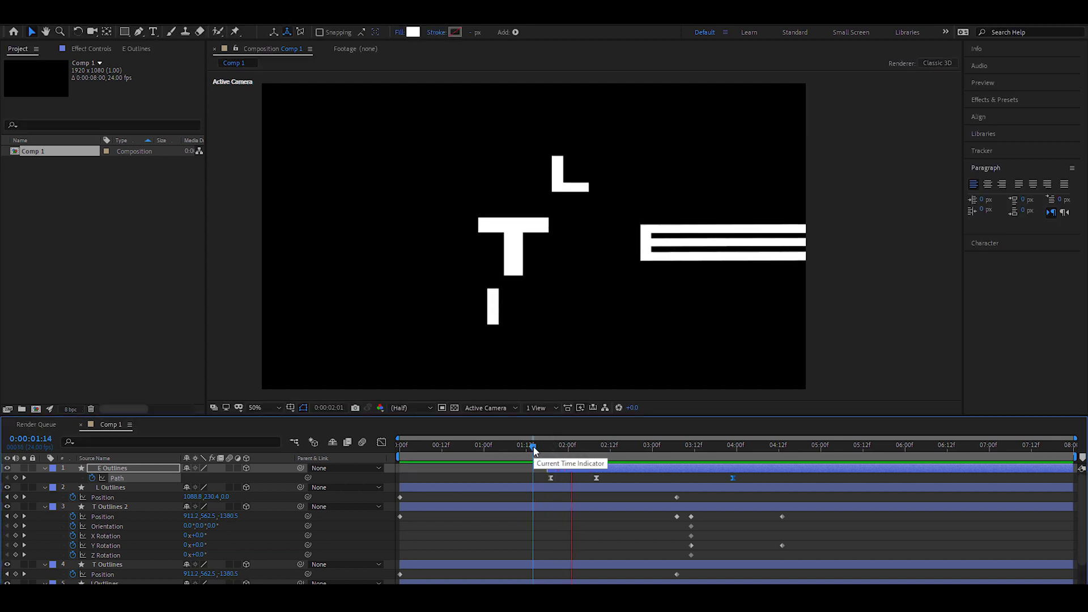
{"action": "key", "text": "space"}
{"action": "left_click", "coordinate": [540, 447]}
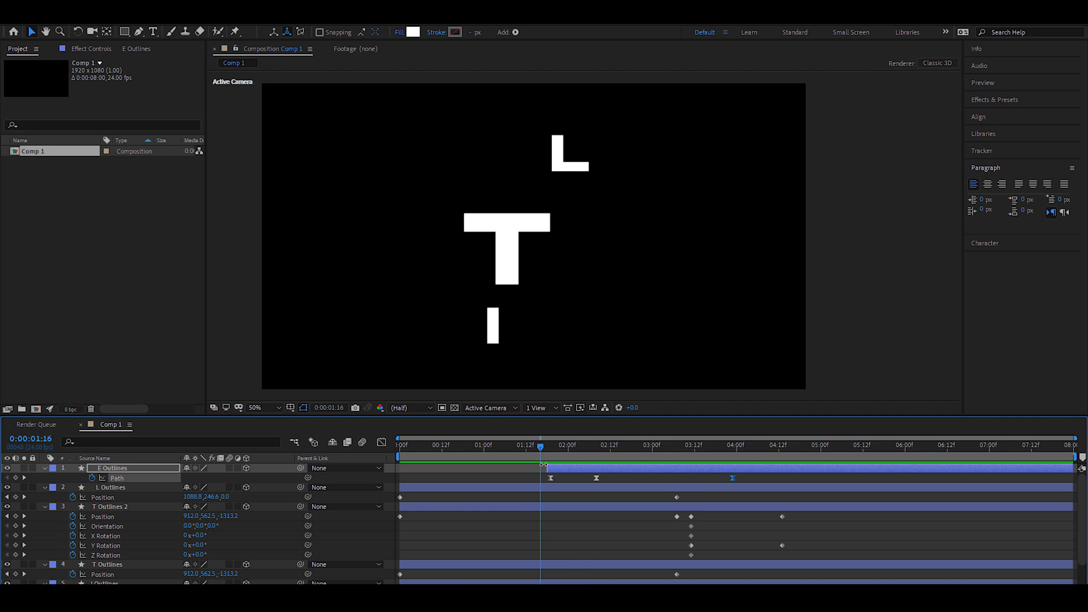
{"action": "left_click", "coordinate": [548, 465]}
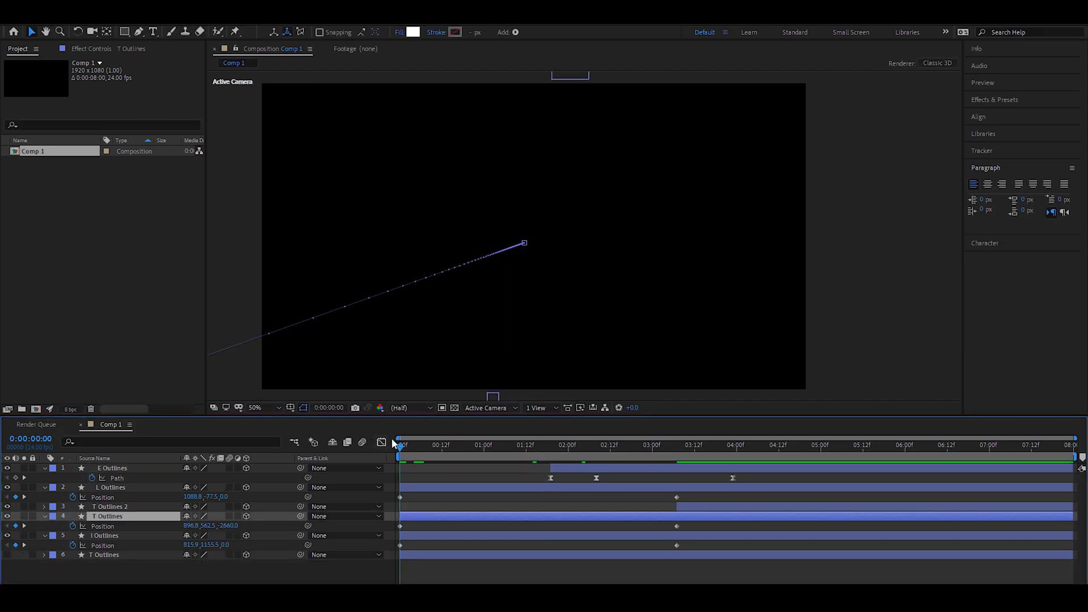
- Turn on keyframing for Orientation and X, Y and Z Rotation on the middle T Outlines layer at 0:00:00:00
{"action": "left_click_drag", "start_coordinate": [396, 444], "coordinate": [414, 516]}
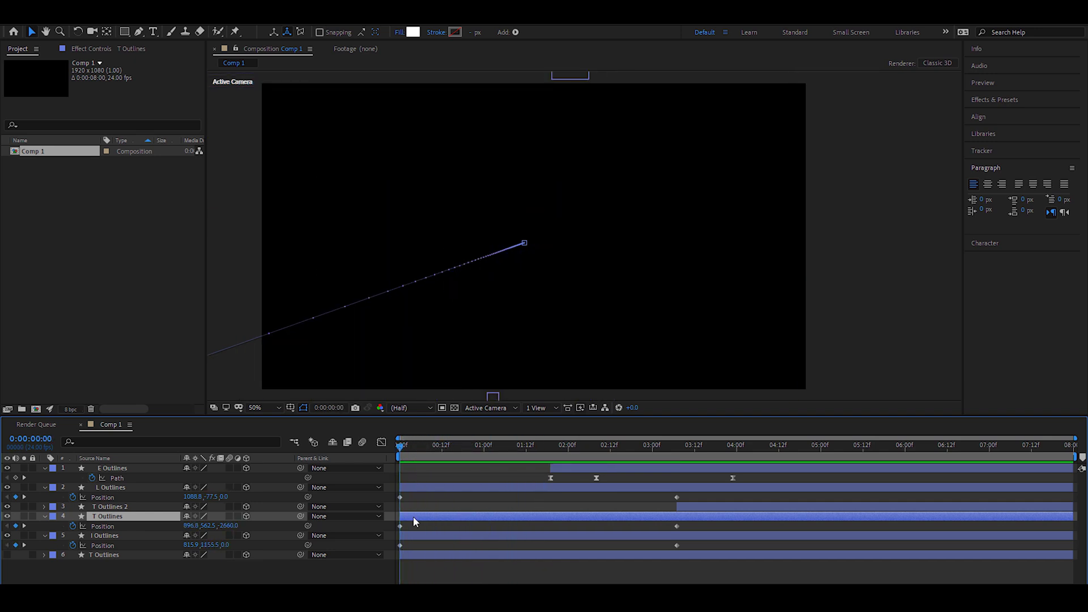
{"action": "key", "text": "r"}
{"action": "left_click", "coordinate": [73, 526]}
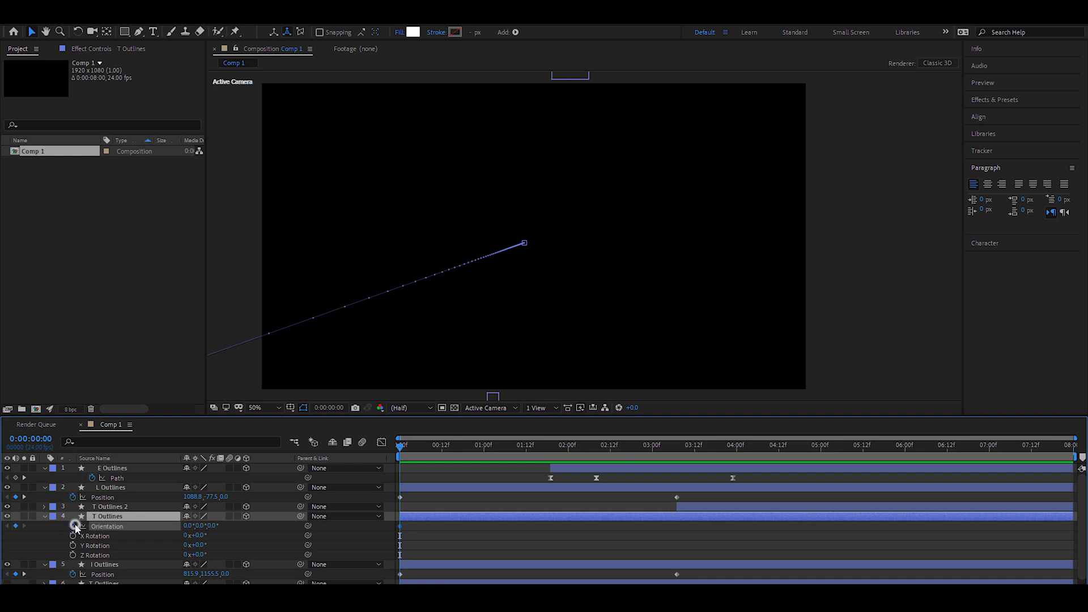
{"action": "left_click", "coordinate": [73, 536]}
{"action": "left_click", "coordinate": [72, 545]}
{"action": "left_click", "coordinate": [72, 555]}
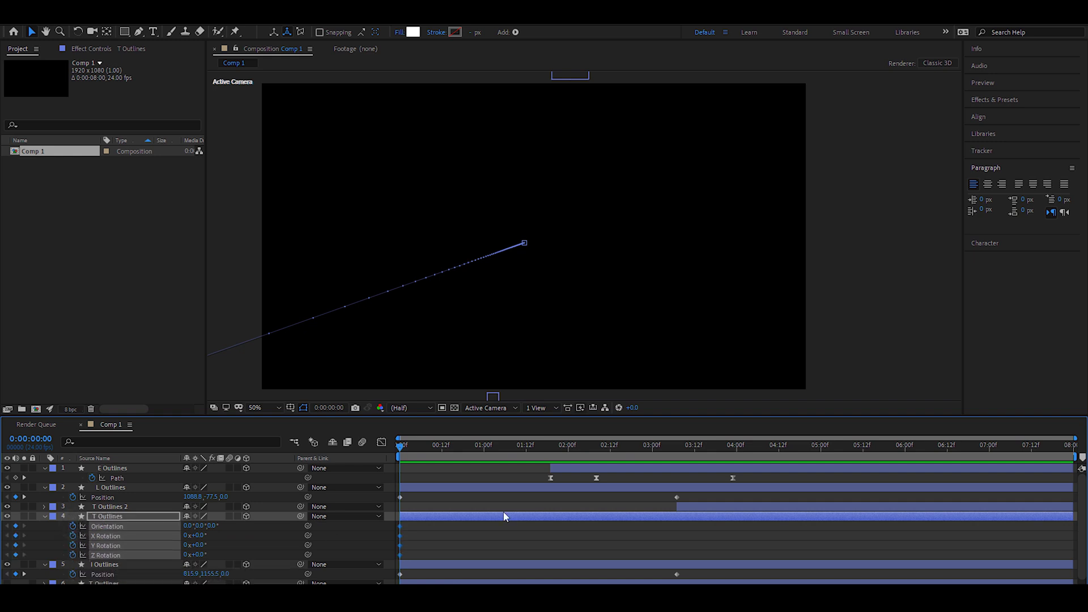
- Move the middle T's Orientation and Rotation keyframes to the time of its last Position keyframe and show Position alongside them
{"action": "left_click", "coordinate": [402, 553]}
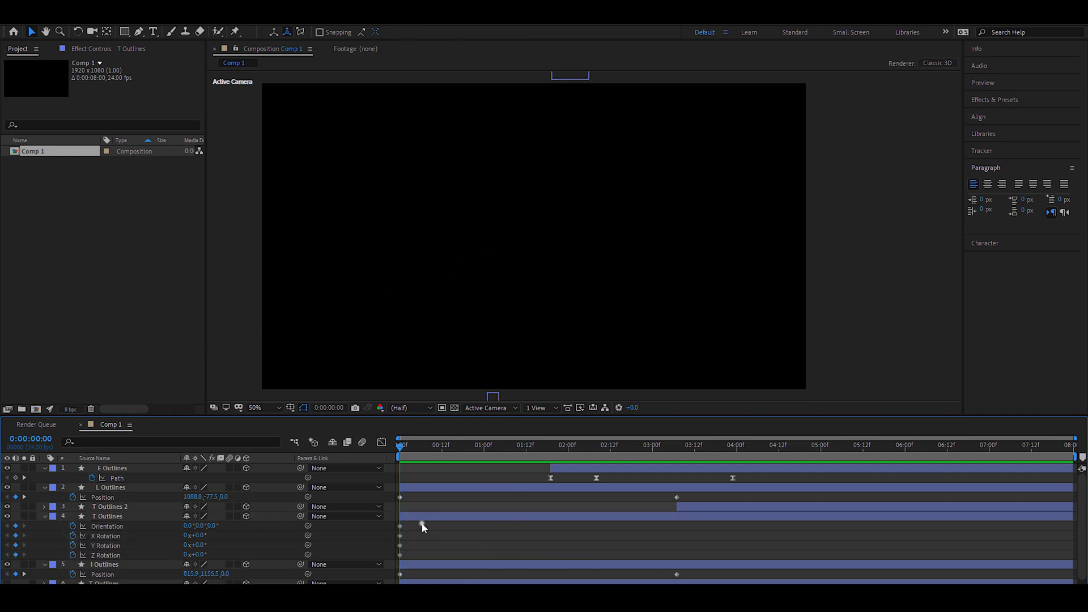
{"action": "left_click_drag", "start_coordinate": [408, 525], "coordinate": [673, 531]}
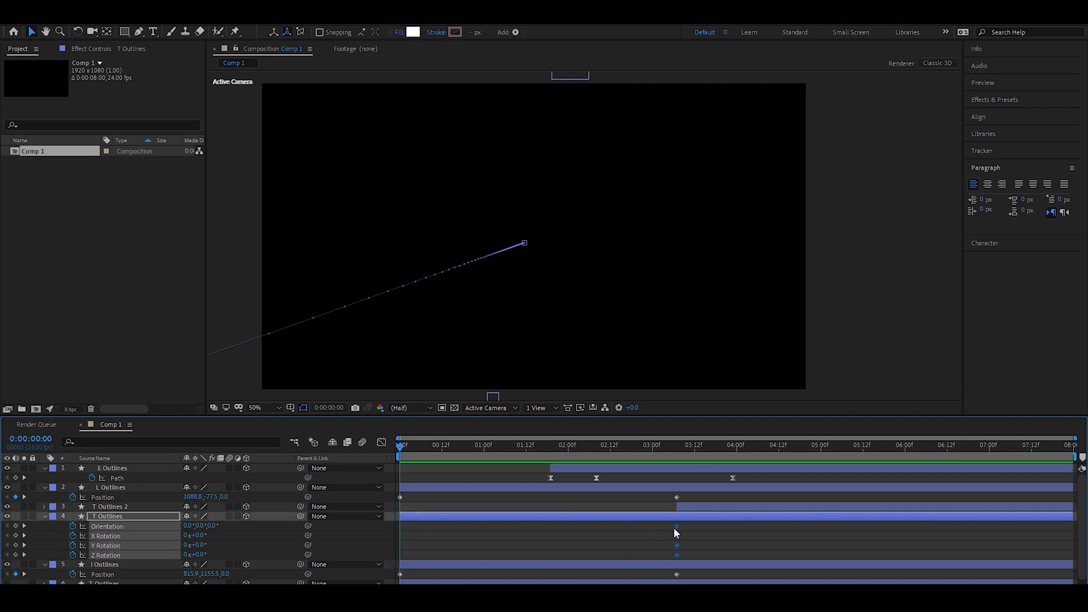
{"action": "key", "text": "shift+p"}
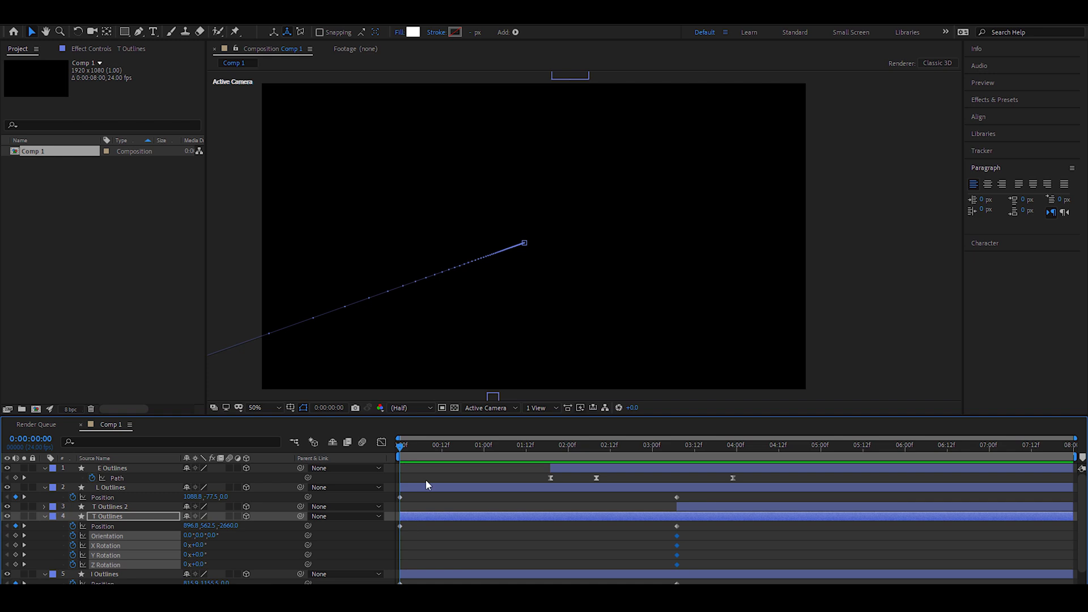
- Add a Y Rotation keyframe of -90° at the start of the middle T's flight
{"action": "left_click_drag", "start_coordinate": [423, 445], "coordinate": [480, 445]}
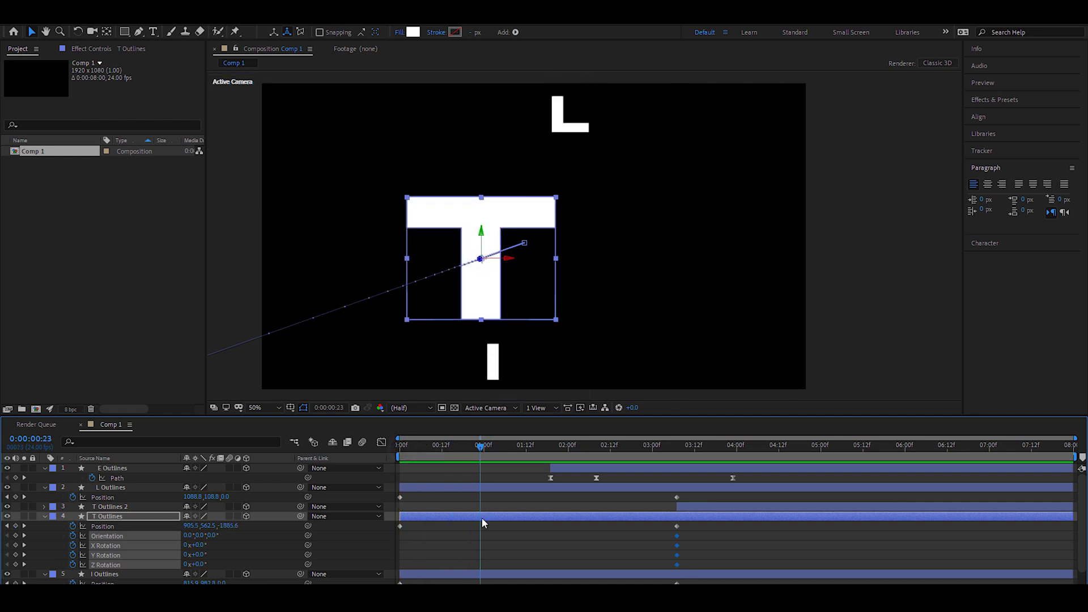
{"action": "left_click", "coordinate": [497, 538]}
{"action": "left_click_drag", "start_coordinate": [196, 554], "coordinate": [169, 543]}
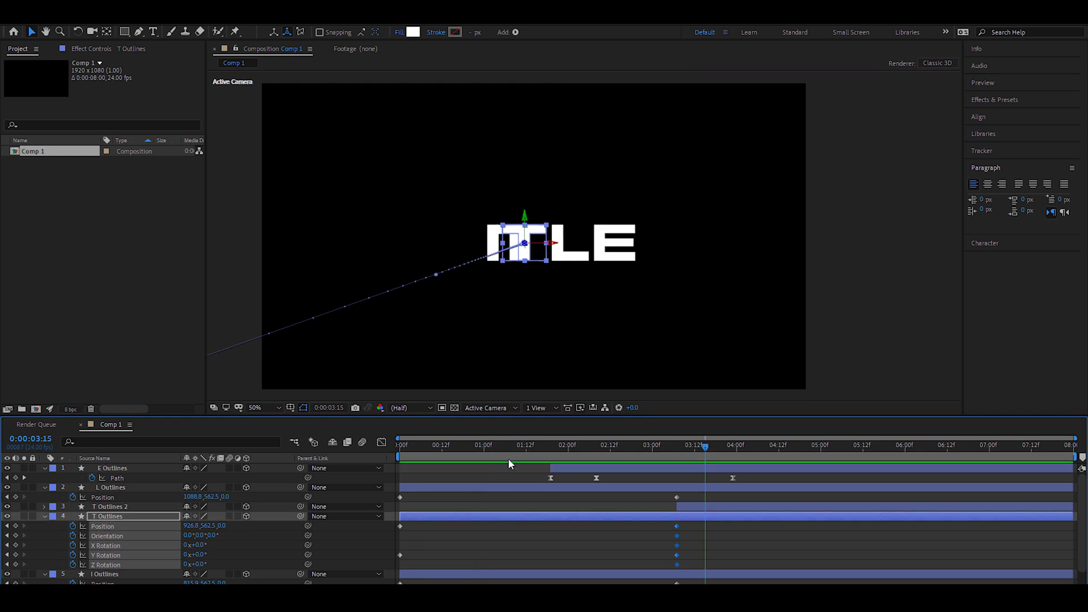
- Apply Easy Ease to the middle T's final Position and rotation keyframes, lengthen their incoming influence in the speed graph and preview the motion
{"action": "right_click", "coordinate": [677, 526]}
{"action": "mouse_move", "coordinate": [731, 517]}
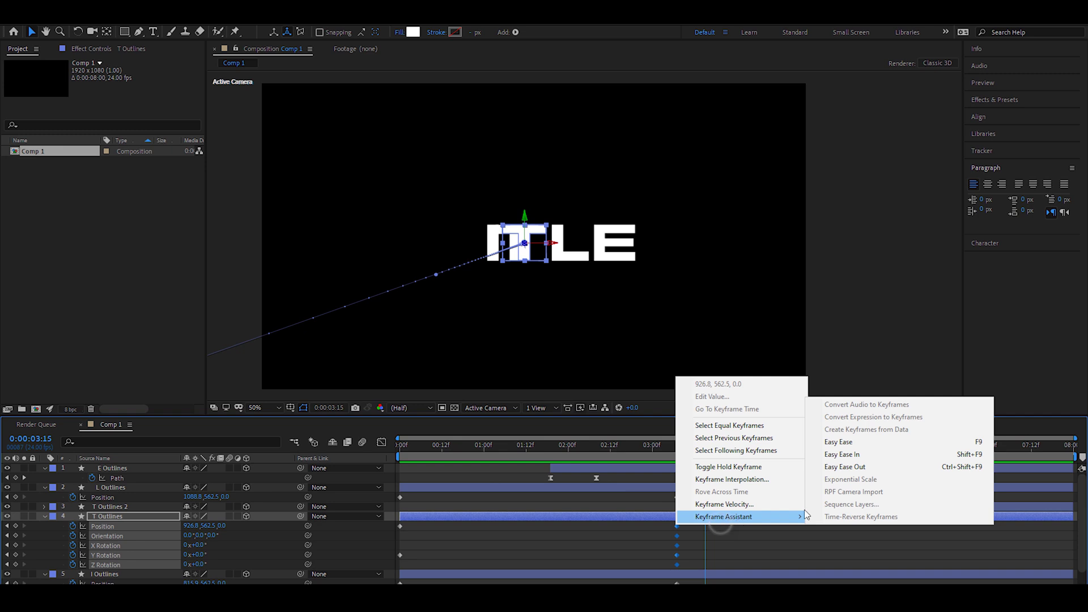
{"action": "left_click", "coordinate": [851, 445]}
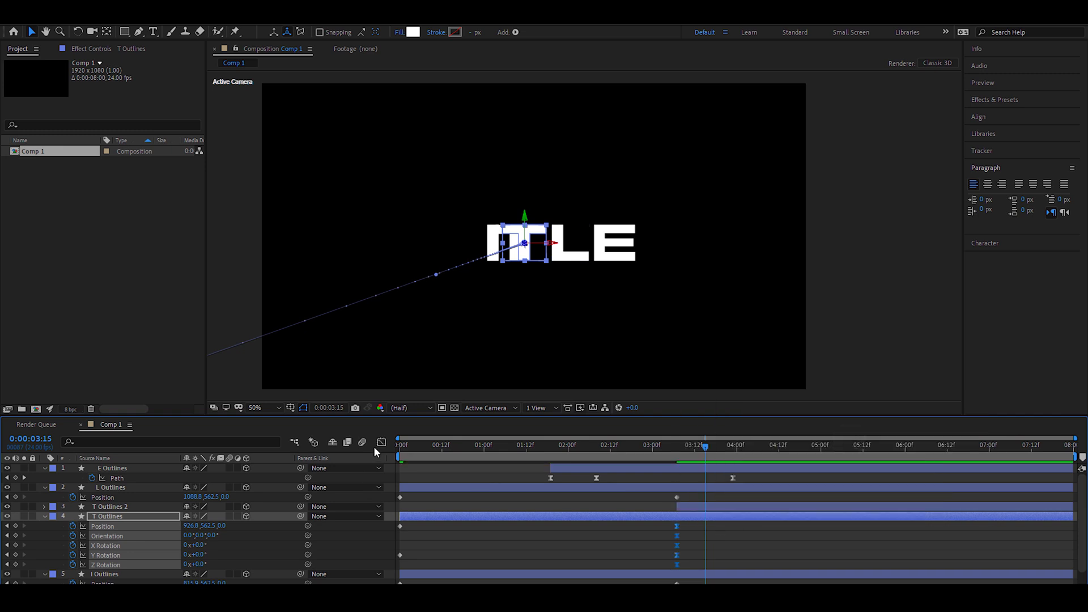
{"action": "left_click", "coordinate": [381, 441]}
{"action": "left_click_drag", "start_coordinate": [626, 561], "coordinate": [514, 558]}
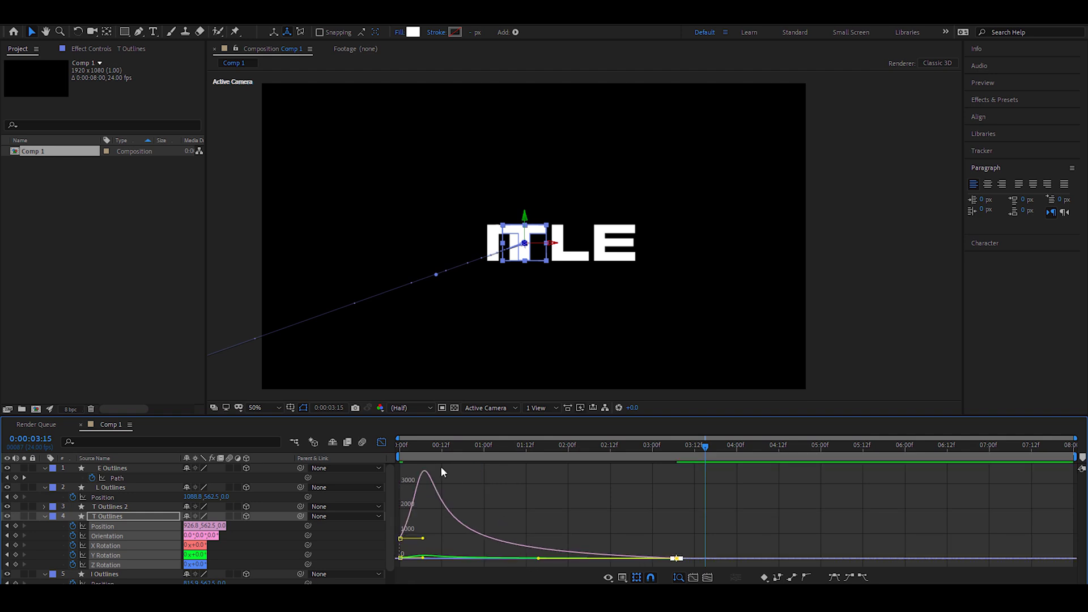
{"action": "left_click", "coordinate": [382, 442]}
{"action": "left_click_drag", "start_coordinate": [447, 445], "coordinate": [413, 445]}
{"action": "key", "text": "space"}
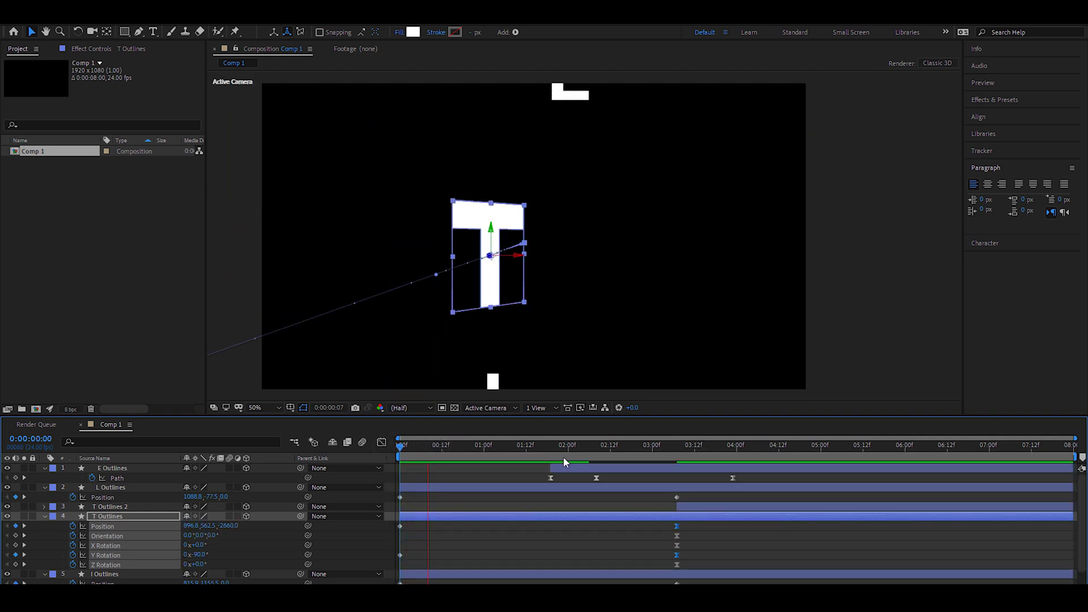
{"action": "key", "text": "space"}
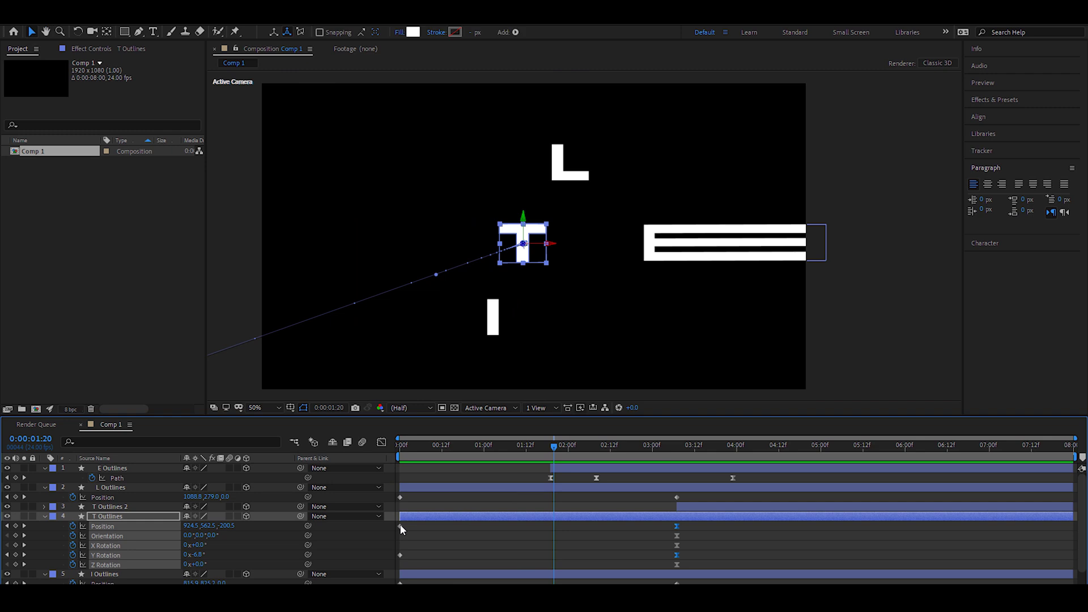
- Move the middle T's first Position and Y Rotation keyframes to 0:00:01:19 and play the faster entrance
{"action": "left_click", "coordinate": [400, 526]}
{"action": "left_click_drag", "start_coordinate": [416, 519], "coordinate": [550, 554]}
{"action": "left_click", "coordinate": [547, 445]}
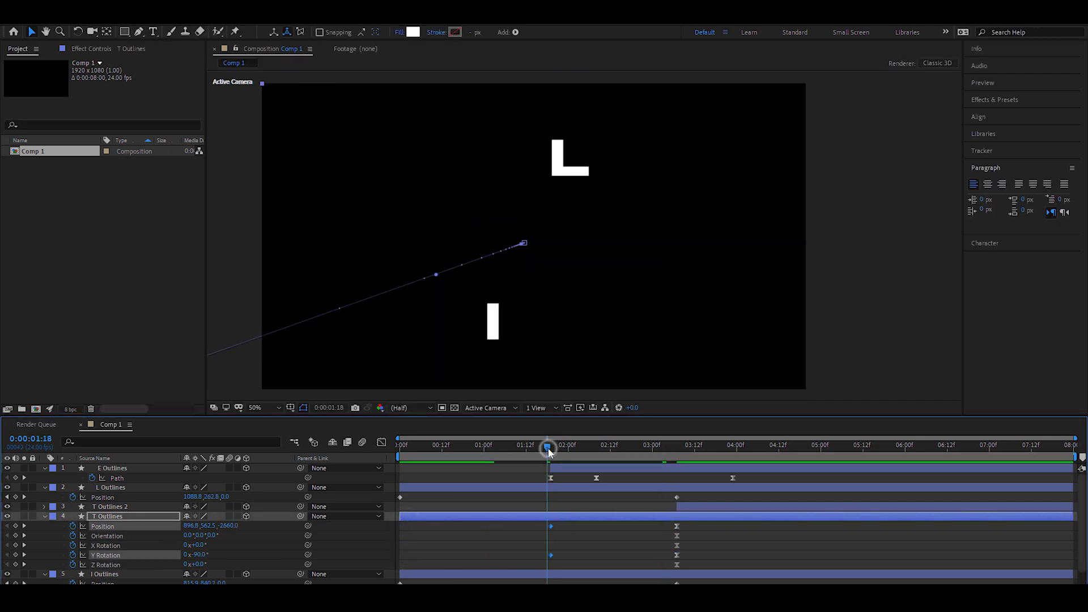
{"action": "key", "text": "space"}
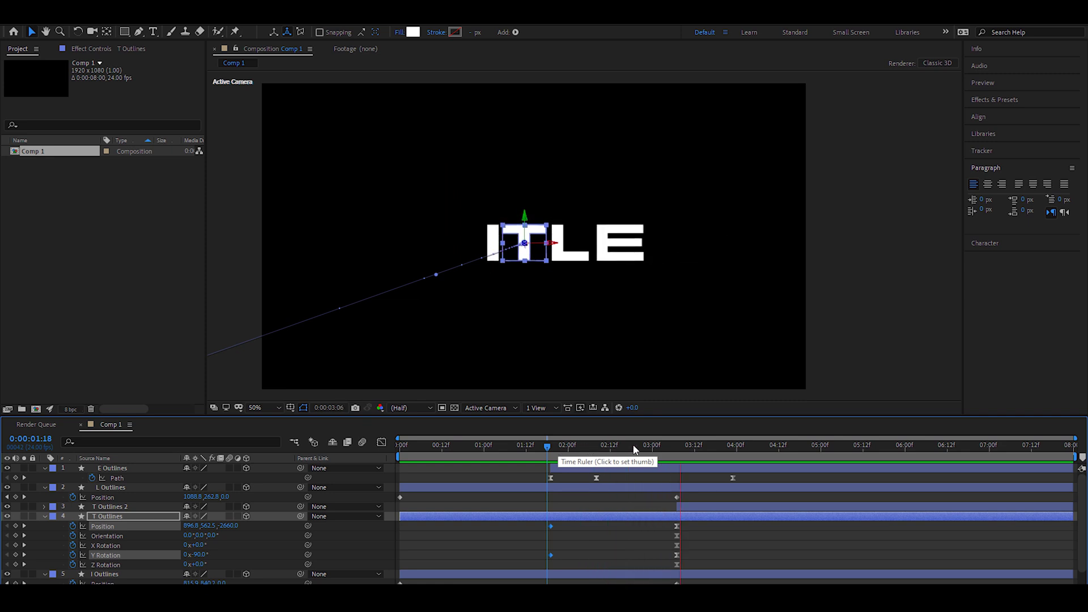
{"action": "key", "text": "space"}
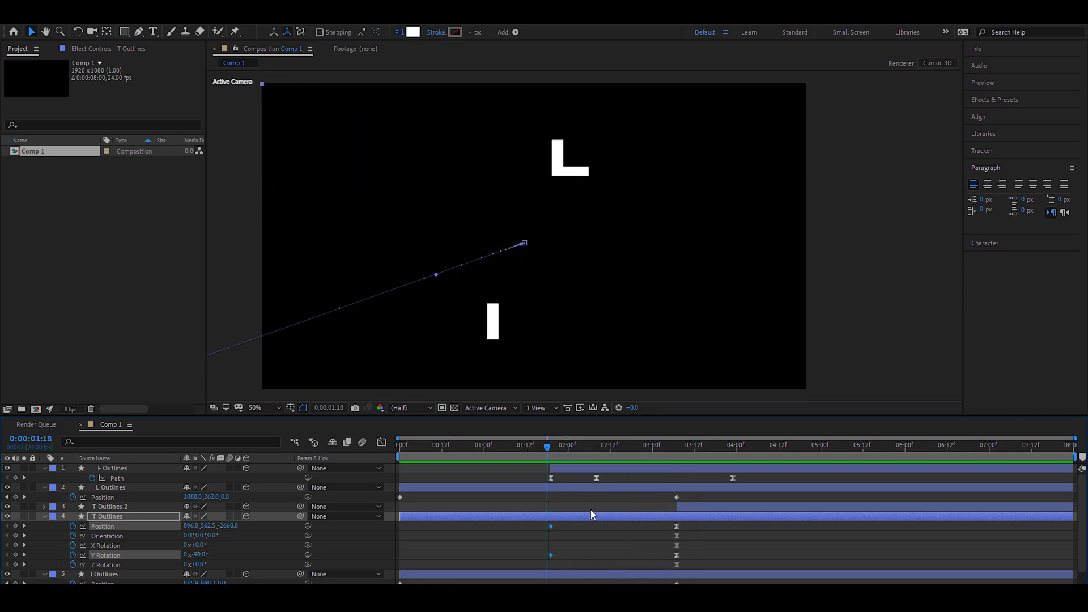
- Trim the middle T layer's start to 0:00:01:18, slide the layer to begin at 0:00:00:00 and preview it
{"action": "left_click", "coordinate": [586, 518]}
{"action": "key", "text": "alt+bracketleft"}
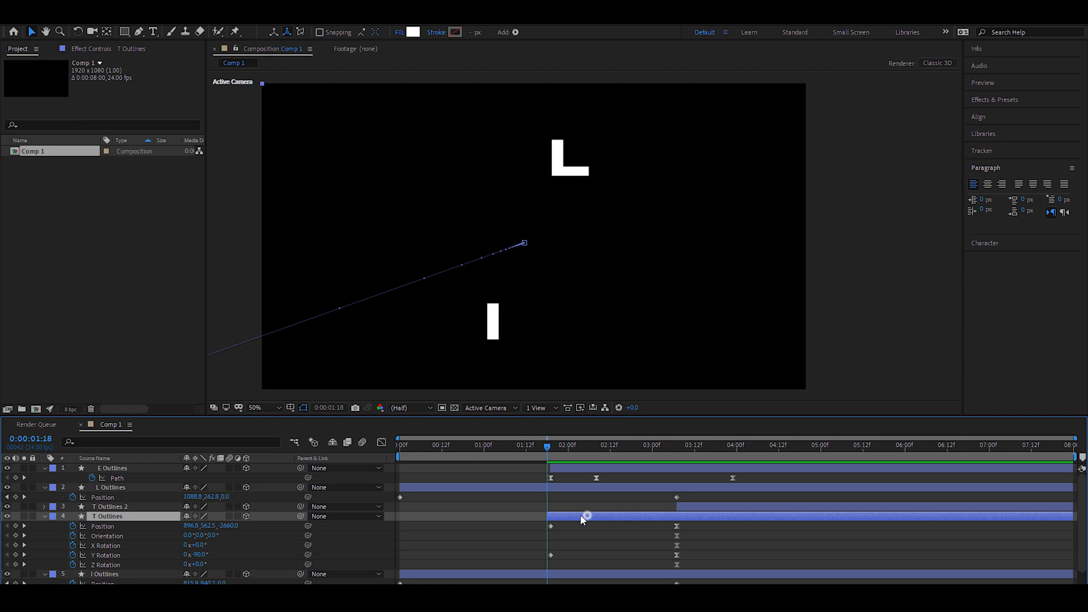
{"action": "left_click_drag", "start_coordinate": [583, 518], "coordinate": [447, 518]}
{"action": "left_click_drag", "start_coordinate": [412, 446], "coordinate": [369, 446]}
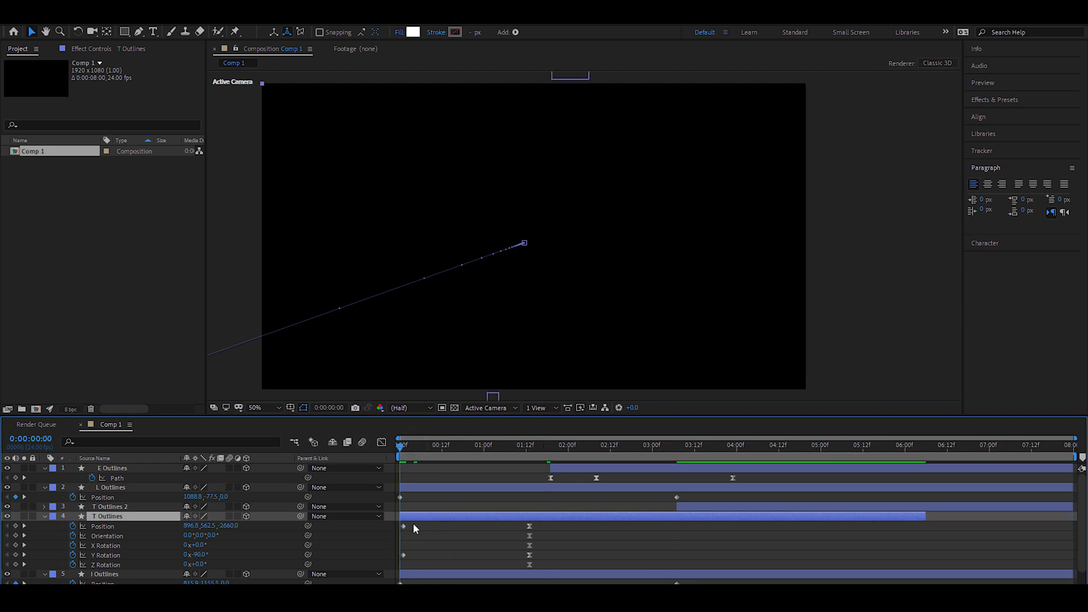
{"action": "key", "text": "space"}
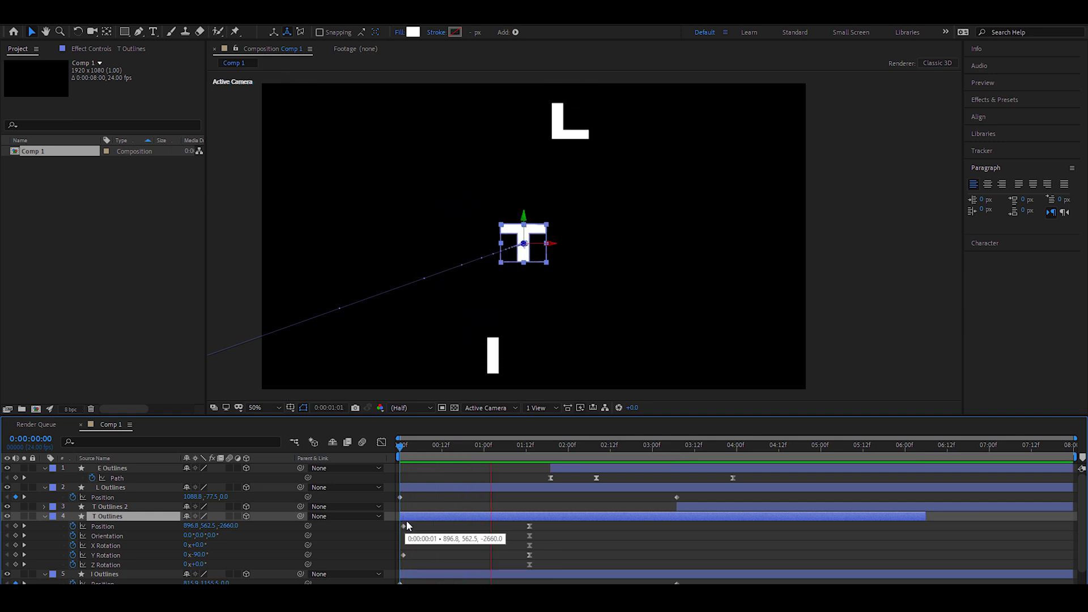
{"action": "left_click_drag", "start_coordinate": [422, 445], "coordinate": [477, 447]}
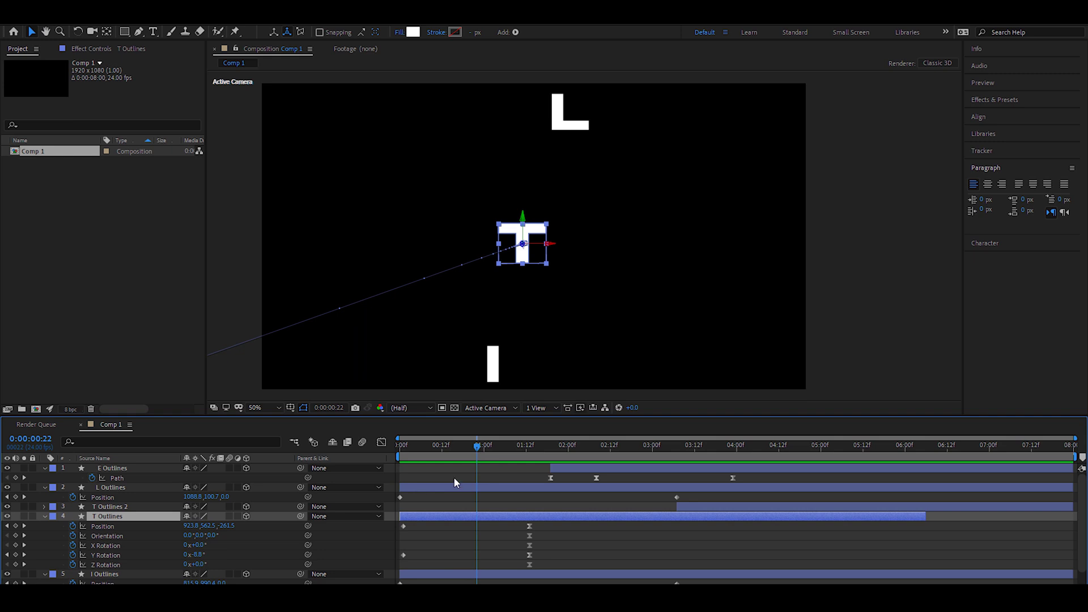
- Display the Position keyframes of the L Outlines and I Outlines layers
{"action": "left_click", "coordinate": [459, 488]}
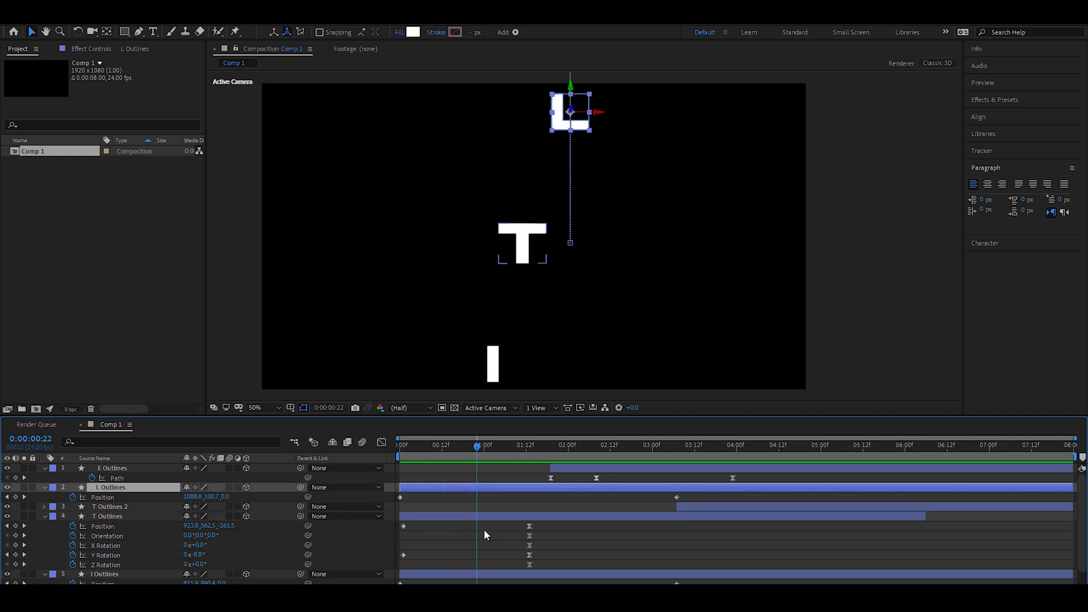
{"action": "scroll", "coordinate": [485, 544], "scroll_direction": "down", "scroll_amount": 1}
{"action": "key", "text": "p"}
{"action": "left_click", "coordinate": [485, 560]}
{"action": "key", "text": "p"}
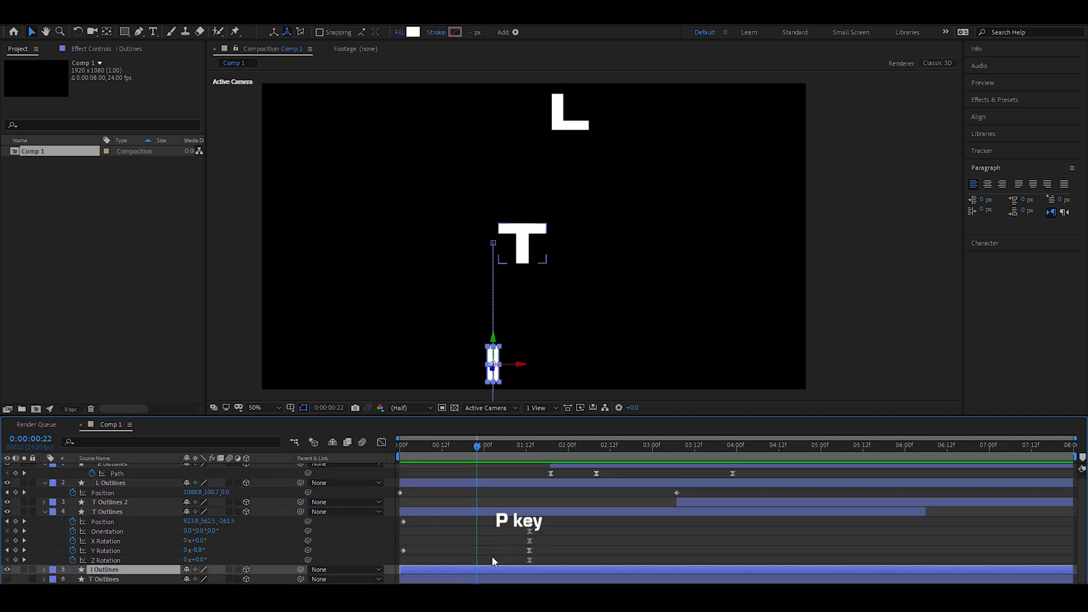
{"action": "key", "text": "p"}
{"action": "scroll", "coordinate": [488, 547], "scroll_direction": "down", "scroll_amount": 1}
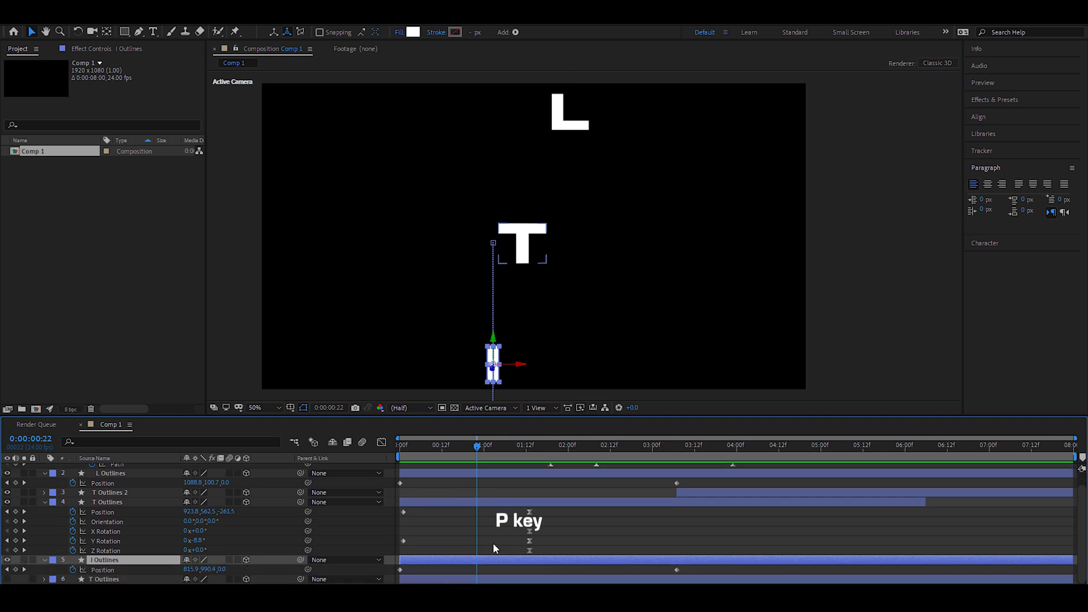
- Move the I layer's final Position keyframe in line with the middle T's end keyframes and add a Position keyframe at 0:00:01:01
{"action": "left_click_drag", "start_coordinate": [677, 570], "coordinate": [529, 569]}
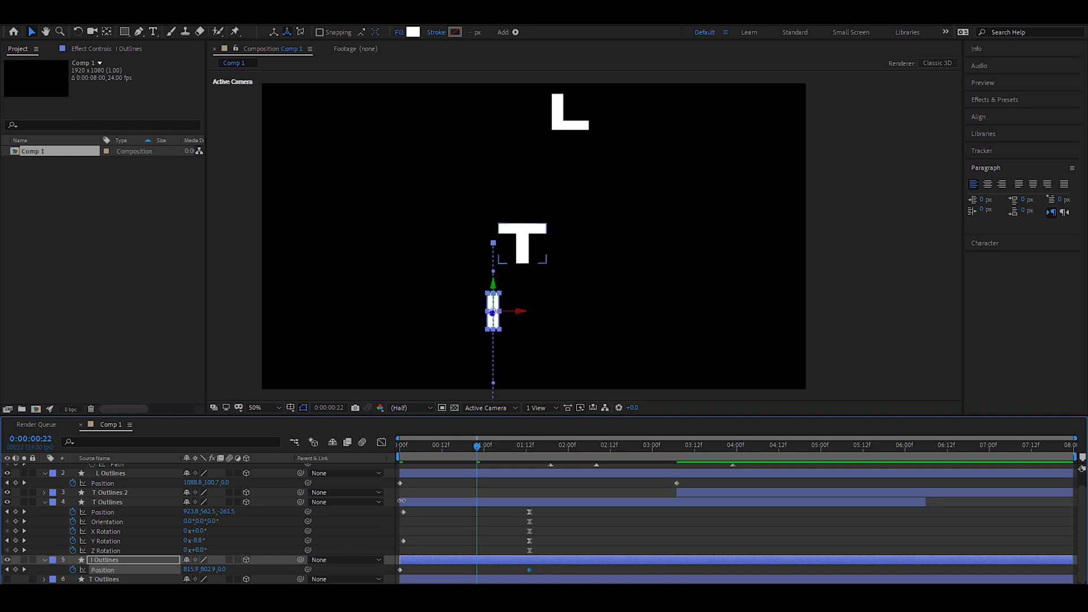
{"action": "left_click_drag", "start_coordinate": [479, 447], "coordinate": [488, 446]}
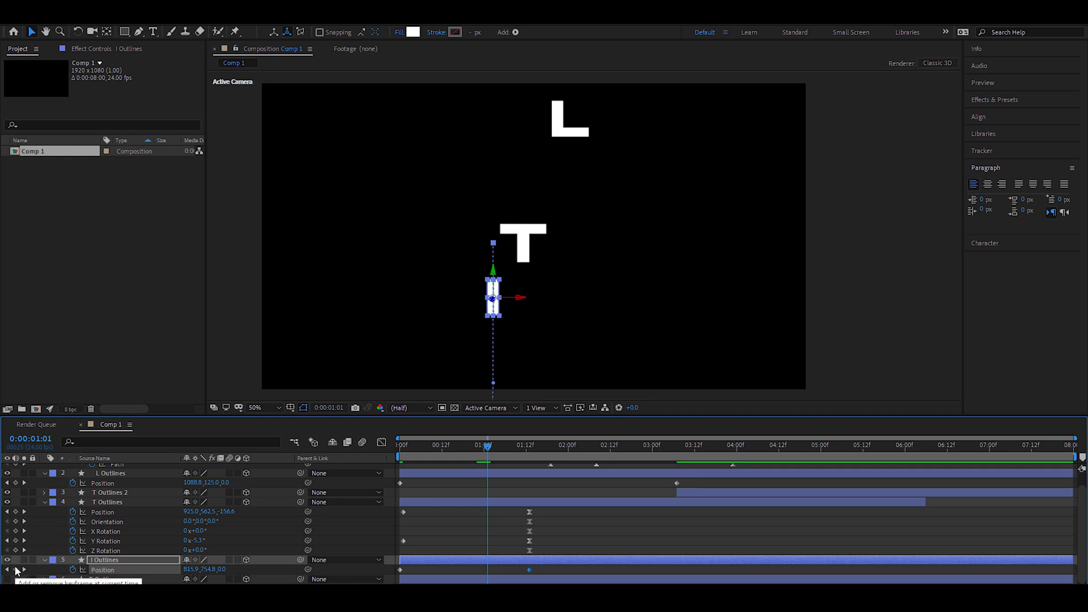
{"action": "left_click", "coordinate": [16, 570]}
- Apply Easy Ease to the I's final Position keyframe and lengthen its incoming influence in the speed graph
{"action": "right_click", "coordinate": [530, 569]}
{"action": "mouse_move", "coordinate": [584, 559]}
{"action": "left_click", "coordinate": [759, 509]}
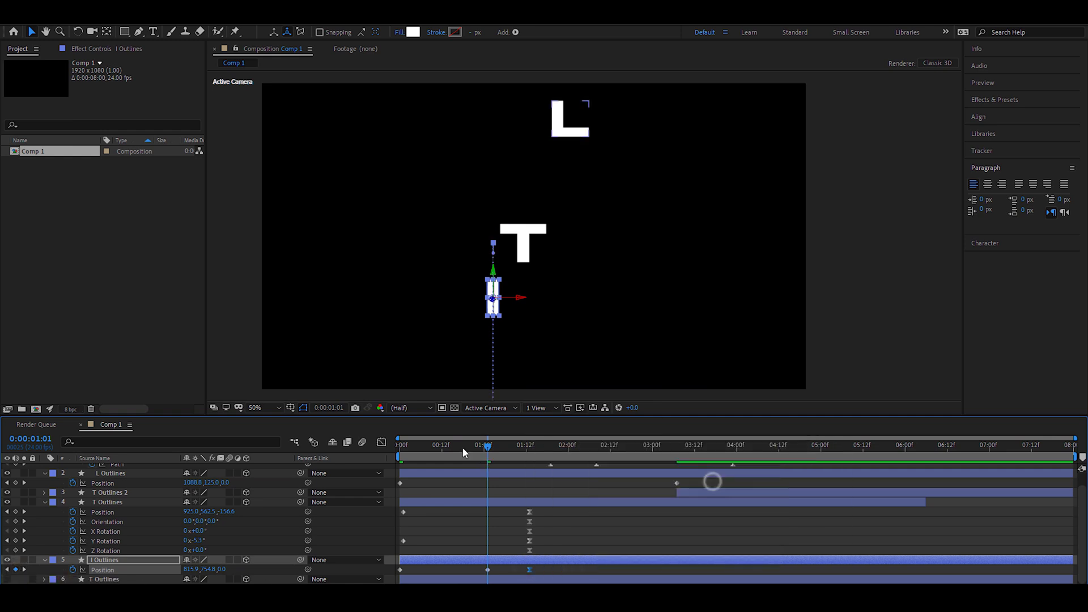
{"action": "left_click", "coordinate": [382, 443]}
{"action": "left_click_drag", "start_coordinate": [522, 561], "coordinate": [494, 560]}
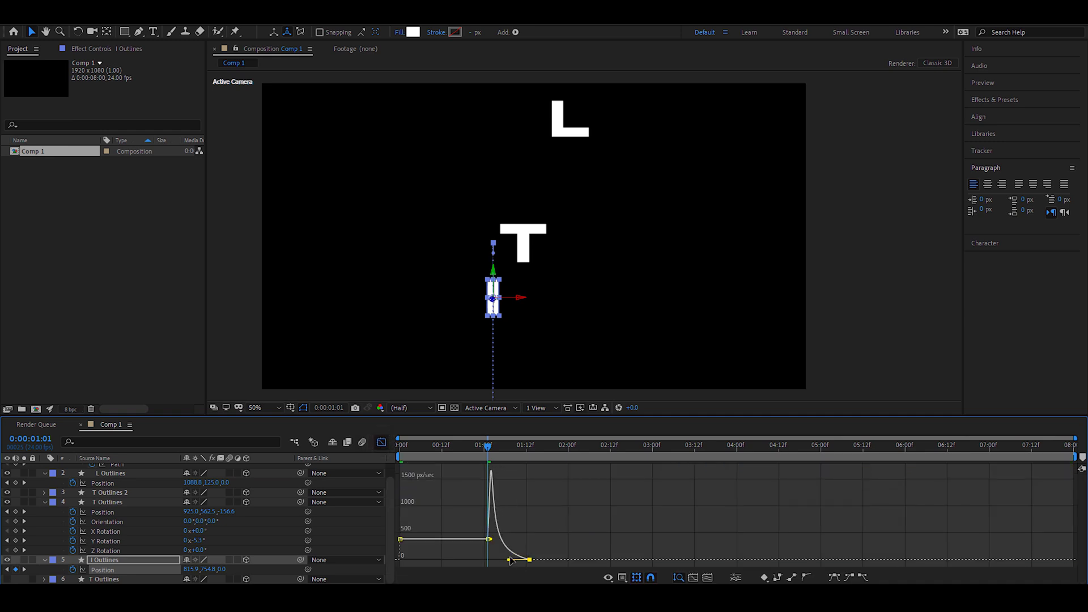
{"action": "left_click", "coordinate": [382, 443]}
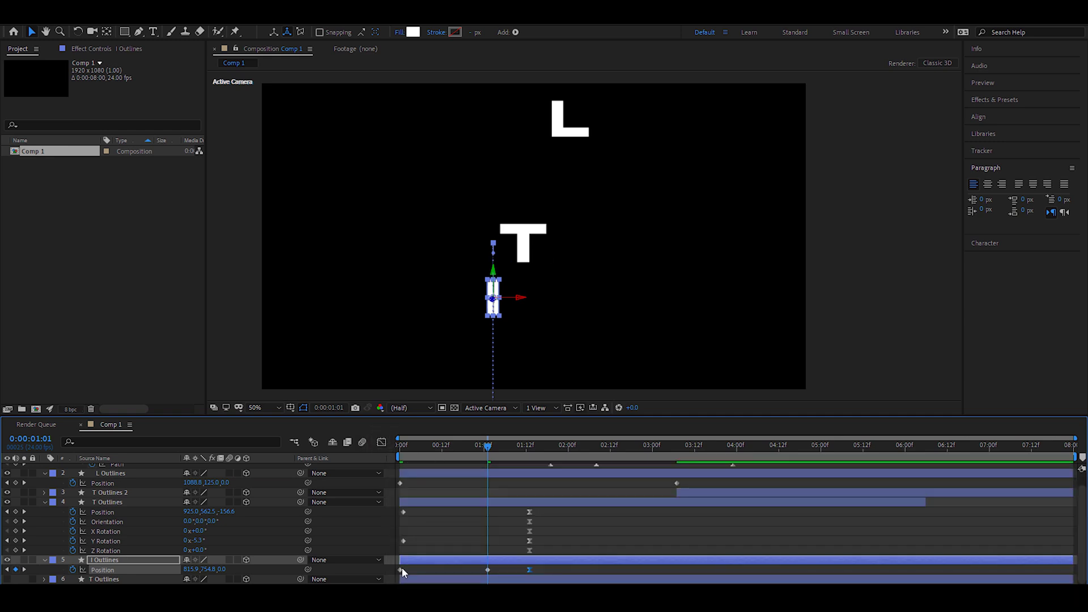
- Apply Easy Ease to the I's Position keyframe at 0:00:01:01, preview the motion and check its speed curve
{"action": "right_click", "coordinate": [487, 570]}
{"action": "mouse_move", "coordinate": [550, 564]}
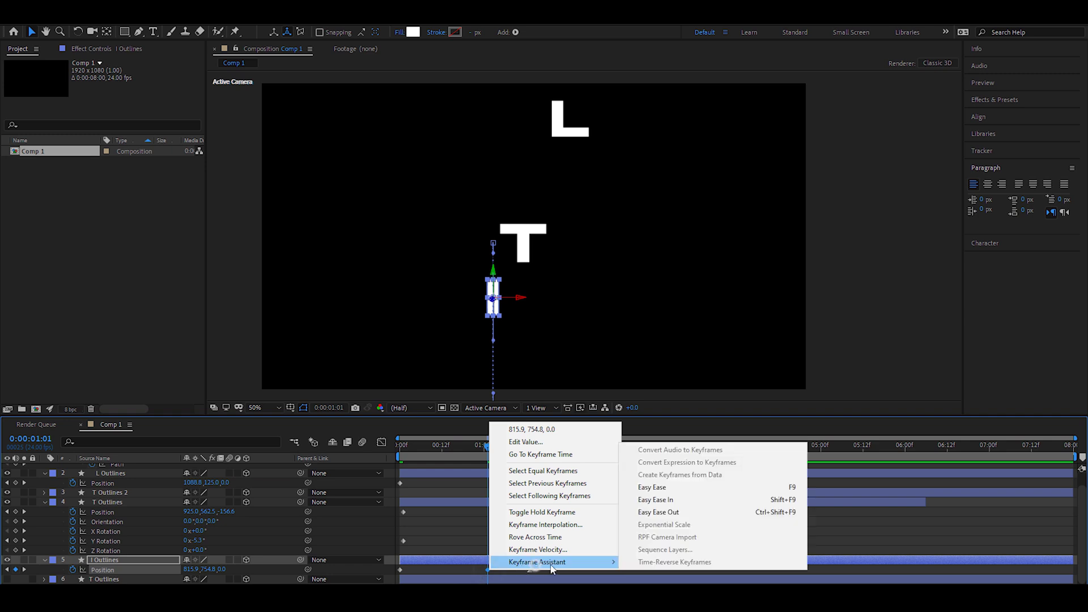
{"action": "left_click", "coordinate": [651, 487]}
{"action": "left_click_drag", "start_coordinate": [429, 436], "coordinate": [354, 449]}
{"action": "key", "text": "space"}
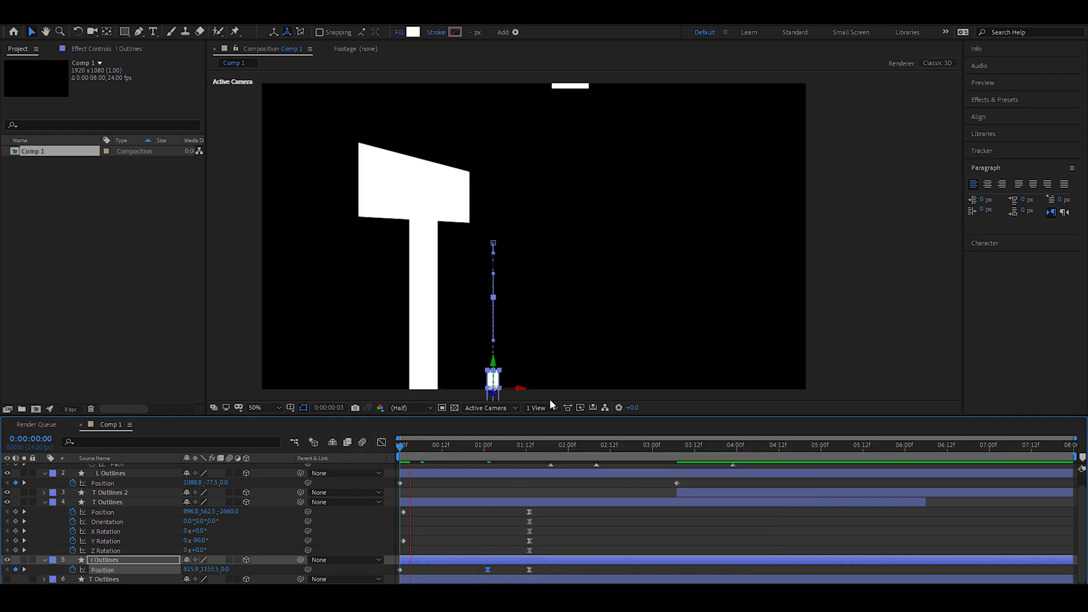
{"action": "left_click_drag", "start_coordinate": [547, 445], "coordinate": [488, 454]}
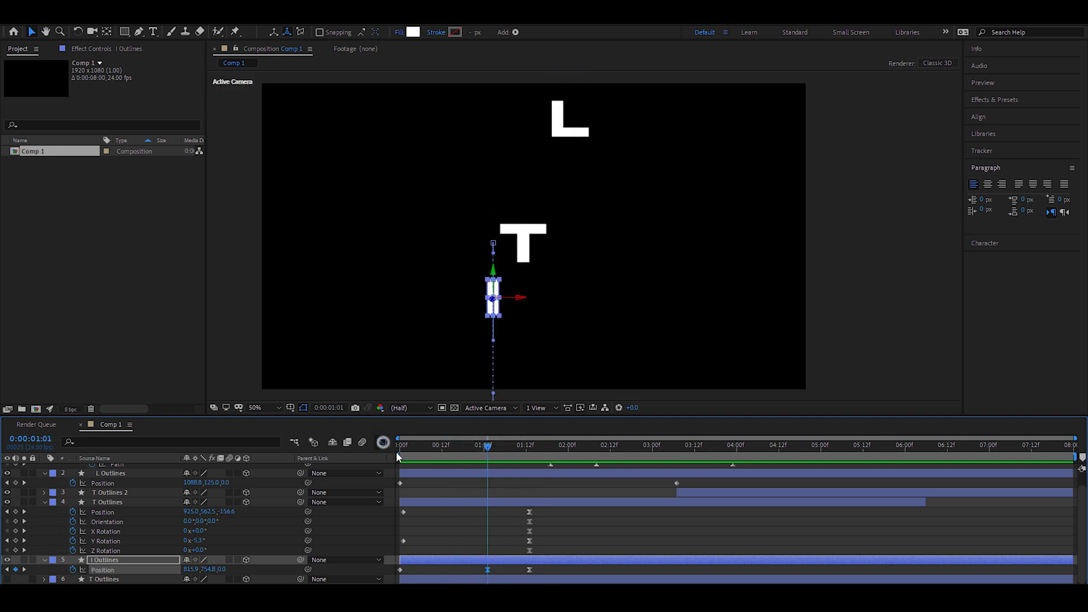
{"action": "left_click", "coordinate": [383, 442]}
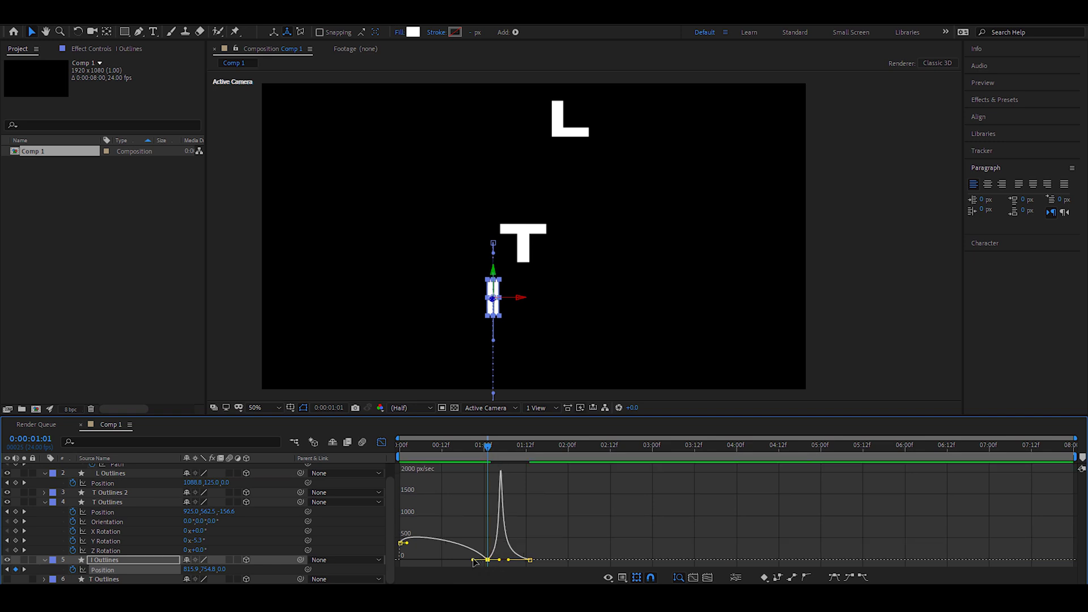
{"action": "left_click", "coordinate": [381, 442]}
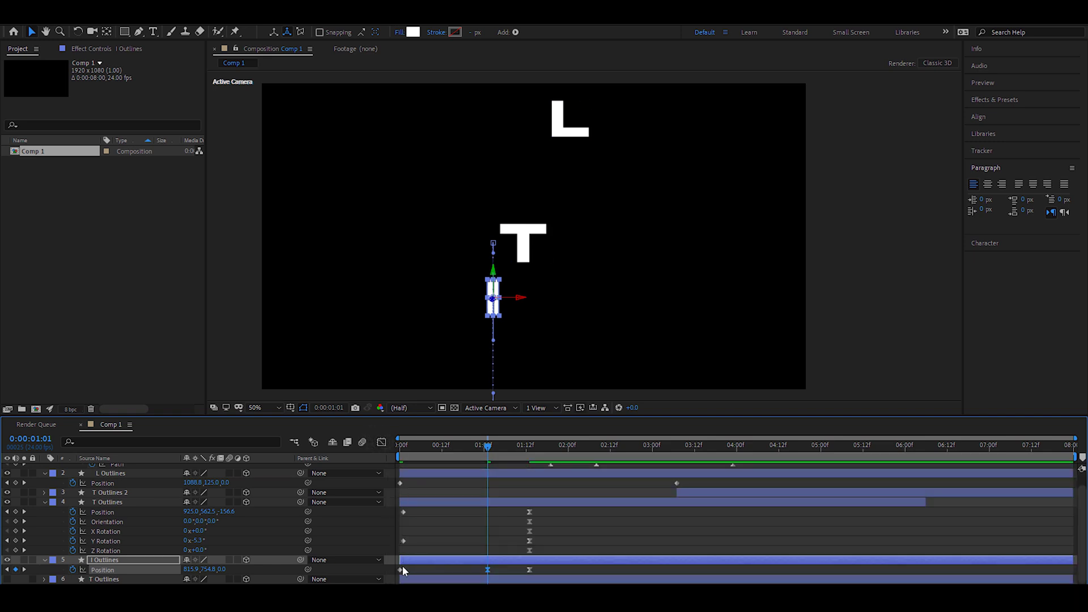
- Move the I's first Position keyframe to 0:00:00:10 and set the current time to that frame
{"action": "left_click_drag", "start_coordinate": [423, 571], "coordinate": [435, 569]}
{"action": "left_click", "coordinate": [437, 446]}
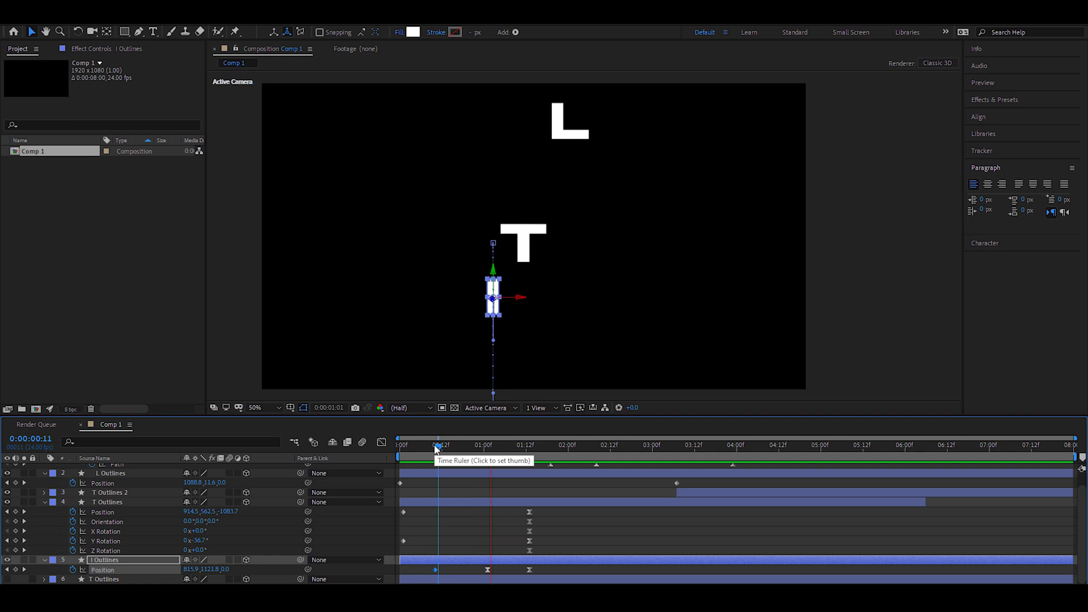
{"action": "mouse_move", "coordinate": [436, 447]}
{"action": "left_mouse_down"}
{"action": "mouse_move", "coordinate": [402, 447]}
{"action": "mouse_move", "coordinate": [434, 447]}
{"action": "left_mouse_up"}
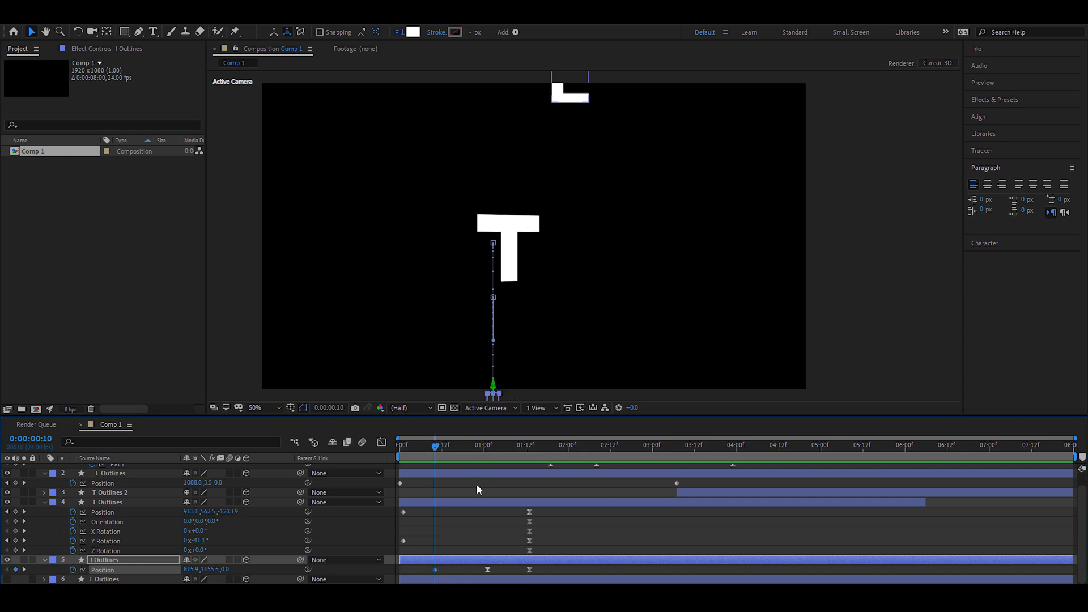
- Keyframe the I layer's Opacity from 0% at 0:00:00:10 to 100% at 0:00:00:22
{"action": "key", "text": "t"}
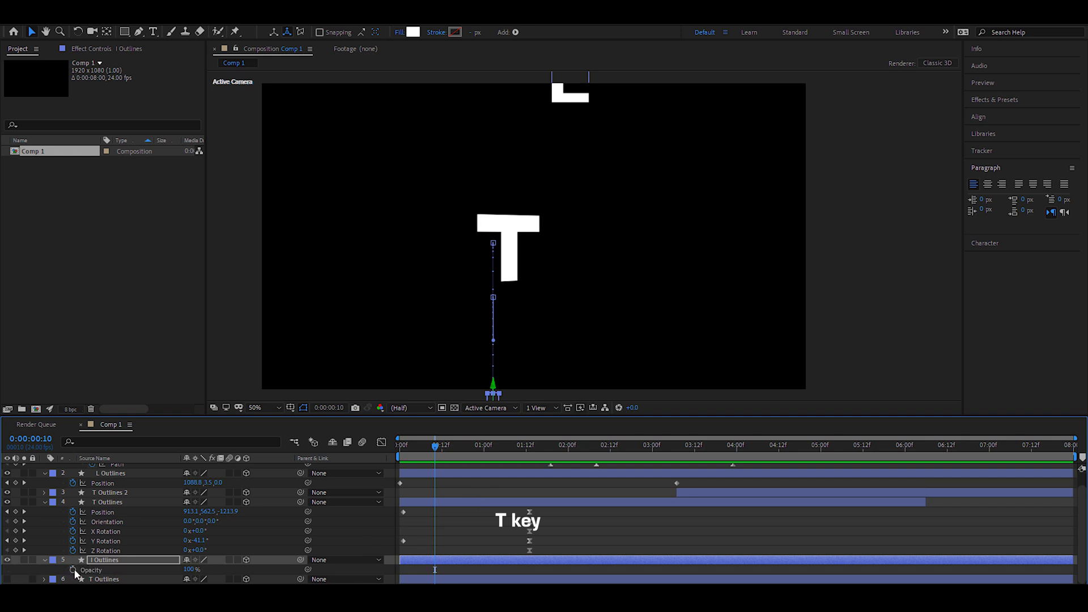
{"action": "left_click", "coordinate": [73, 570]}
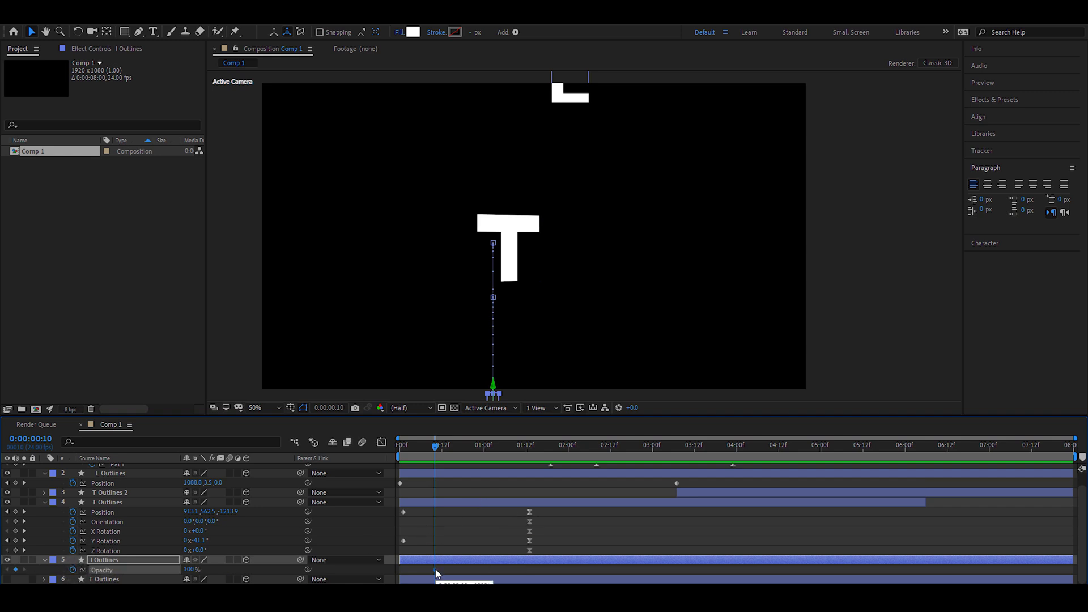
{"action": "key", "text": "shift+p"}
{"action": "left_click", "coordinate": [485, 449]}
{"action": "left_click_drag", "start_coordinate": [484, 450], "coordinate": [476, 453]}
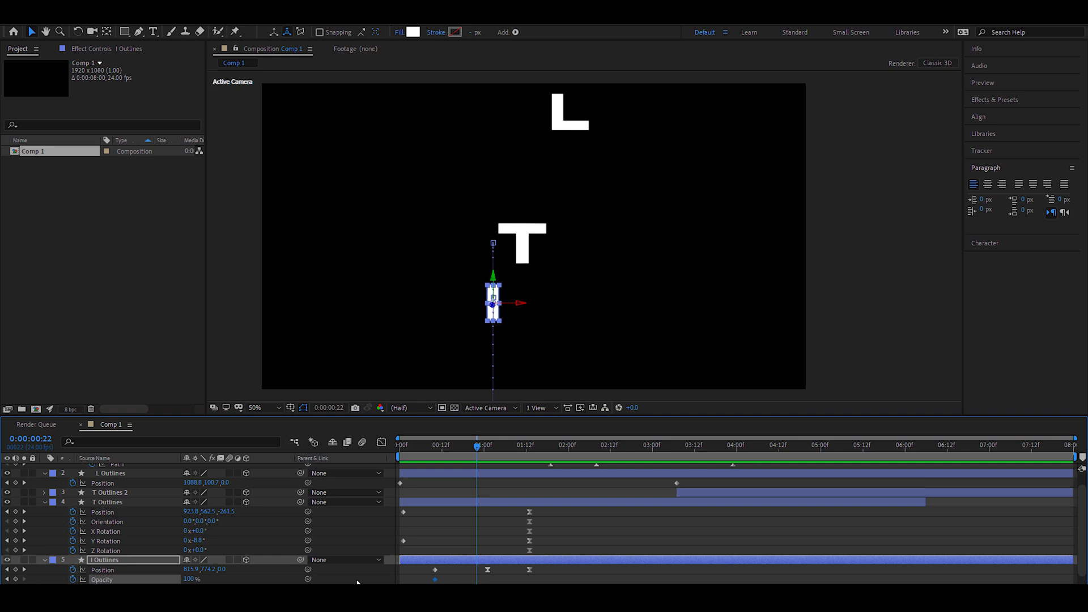
{"action": "left_click", "coordinate": [434, 449]}
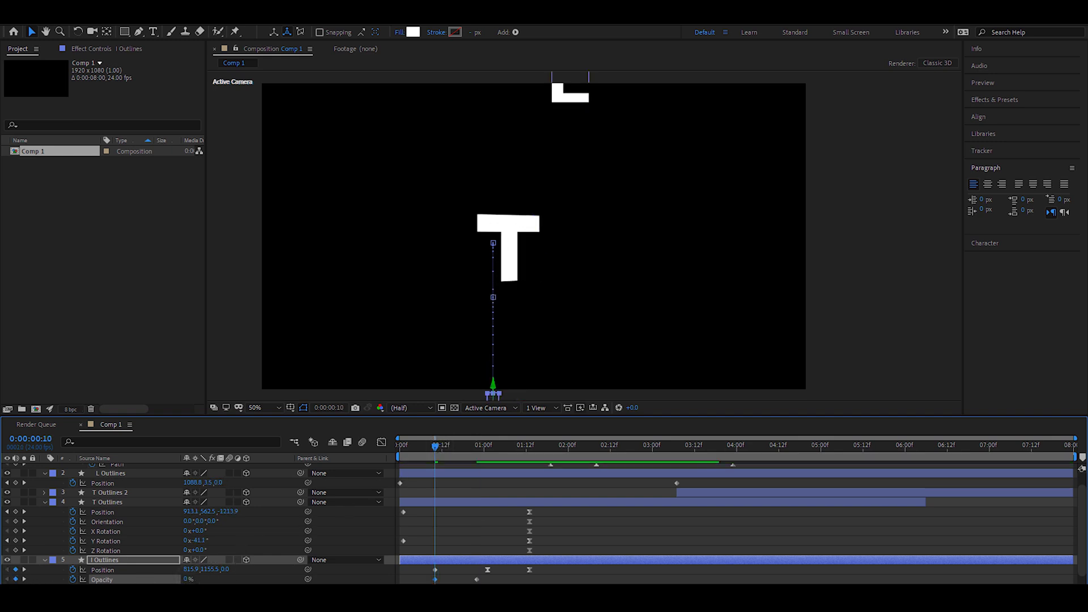
- Trim the I Outlines layer's start to 0:00:00:10 and preview its fade-in
{"action": "left_click", "coordinate": [583, 581]}
{"action": "left_click", "coordinate": [457, 562]}
{"action": "key", "text": "alt+bracketleft"}
{"action": "left_click", "coordinate": [630, 581]}
{"action": "key", "text": "space"}
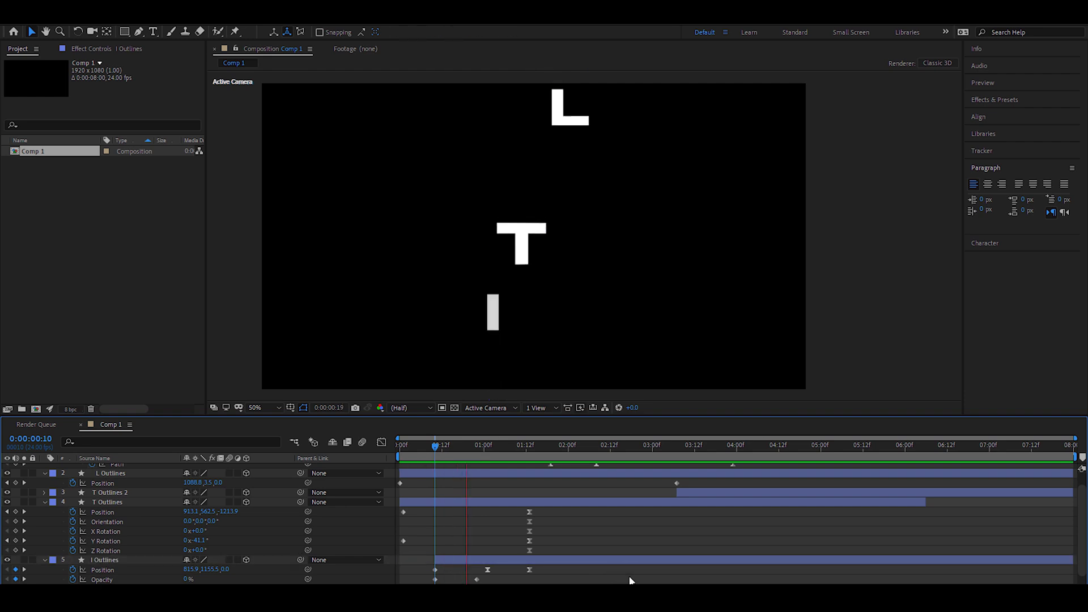
- Collapse the expanded properties of all letter layers and preview the animation from the beginning
{"action": "left_click", "coordinate": [43, 502]}
{"action": "left_click", "coordinate": [44, 525]}
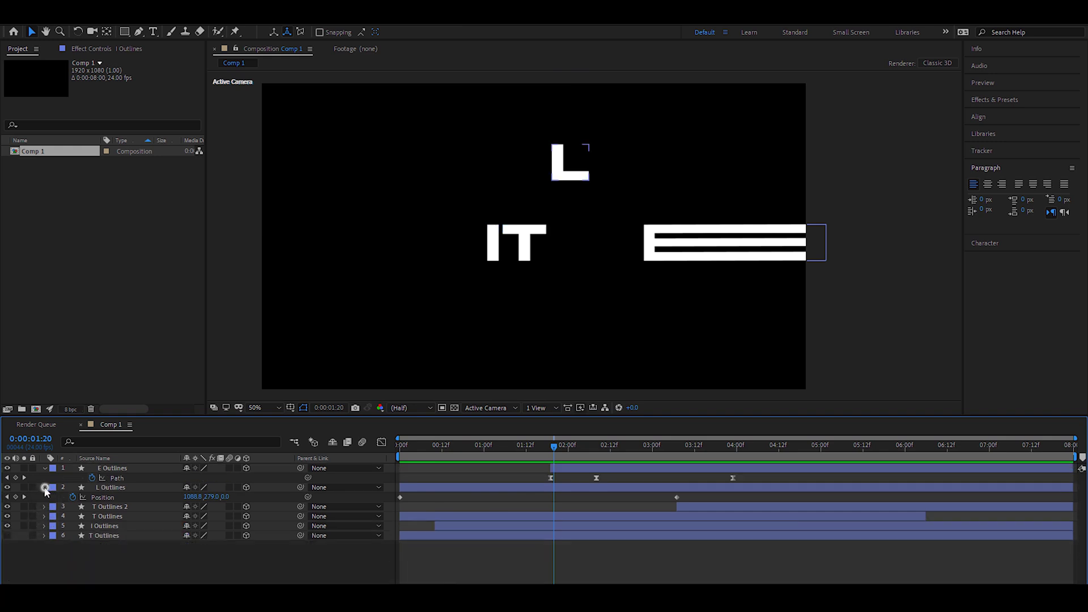
{"action": "left_click", "coordinate": [45, 487]}
{"action": "left_click", "coordinate": [44, 468]}
{"action": "left_click_drag", "start_coordinate": [485, 447], "coordinate": [408, 446]}
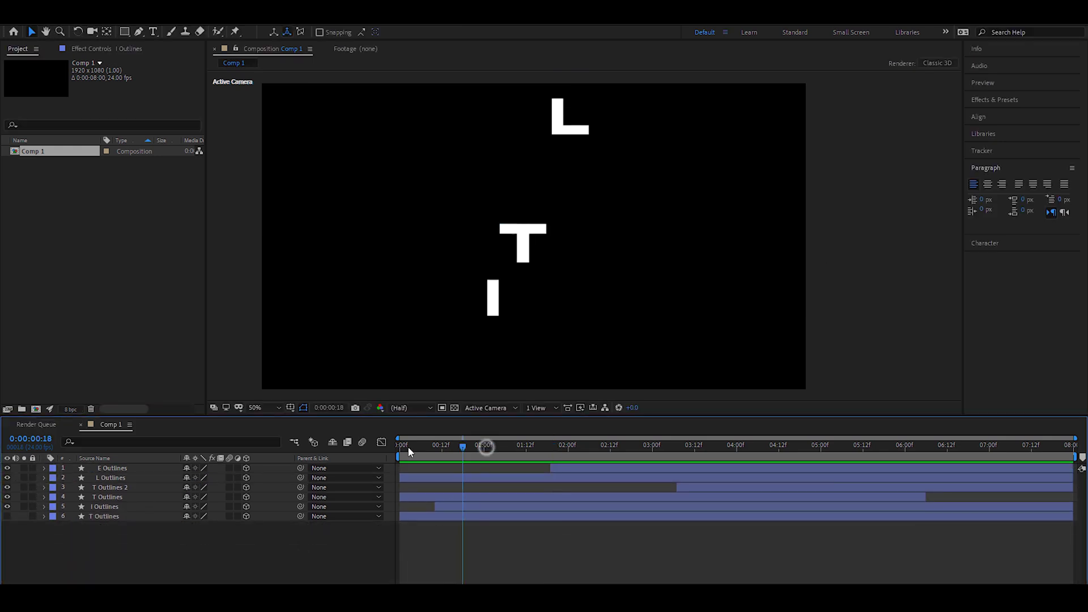
{"action": "key", "text": "space"}
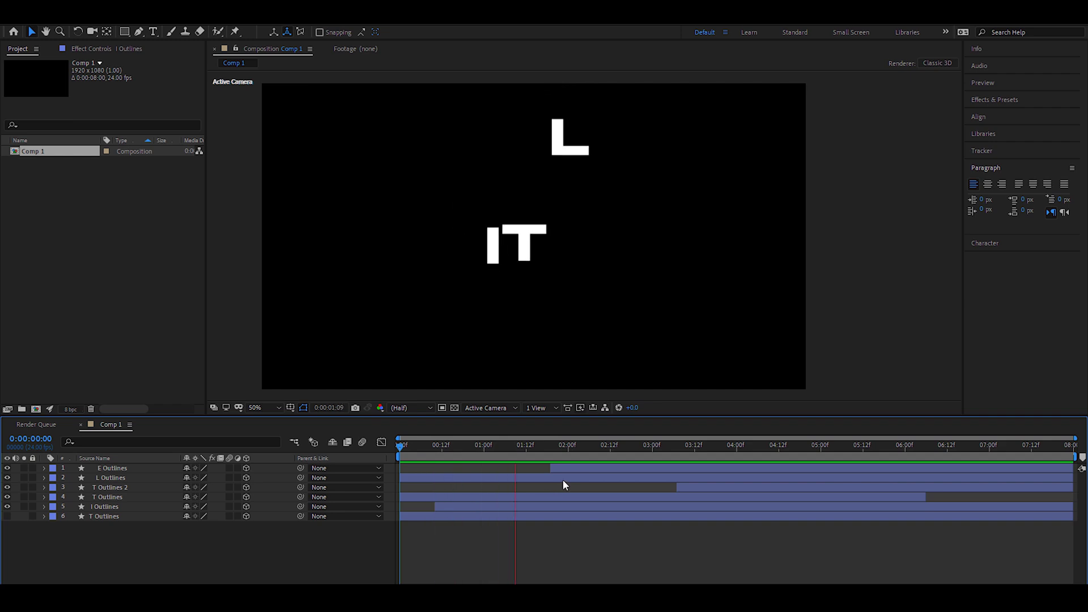
{"action": "key", "text": "space"}
- Slide the T Outlines 2 layer earlier so it begins at 0:00:01:17 and preview the new timing
{"action": "left_click", "coordinate": [686, 490]}
{"action": "mouse_move", "coordinate": [527, 448]}
{"action": "left_mouse_down"}
{"action": "mouse_move", "coordinate": [497, 454]}
{"action": "mouse_move", "coordinate": [543, 454]}
{"action": "left_mouse_up"}
{"action": "left_click_drag", "start_coordinate": [700, 492], "coordinate": [569, 491]}
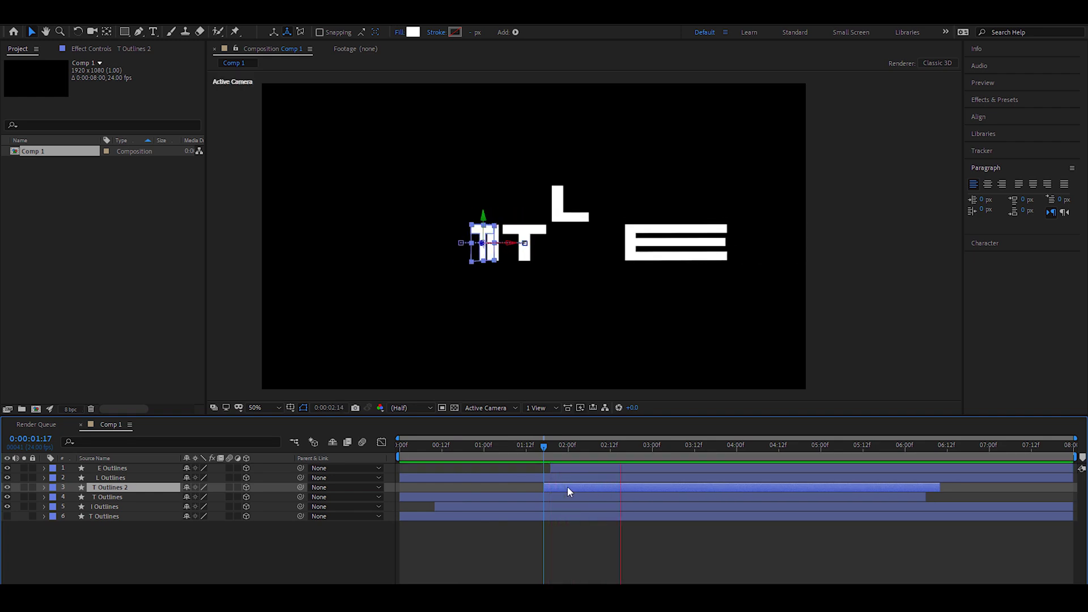
{"action": "key", "text": "space"}
{"action": "key", "text": "space"}
- Show the T Outlines 2 keyframes and apply Easy Ease to all of them except the first Position keyframe
{"action": "key", "text": "u"}
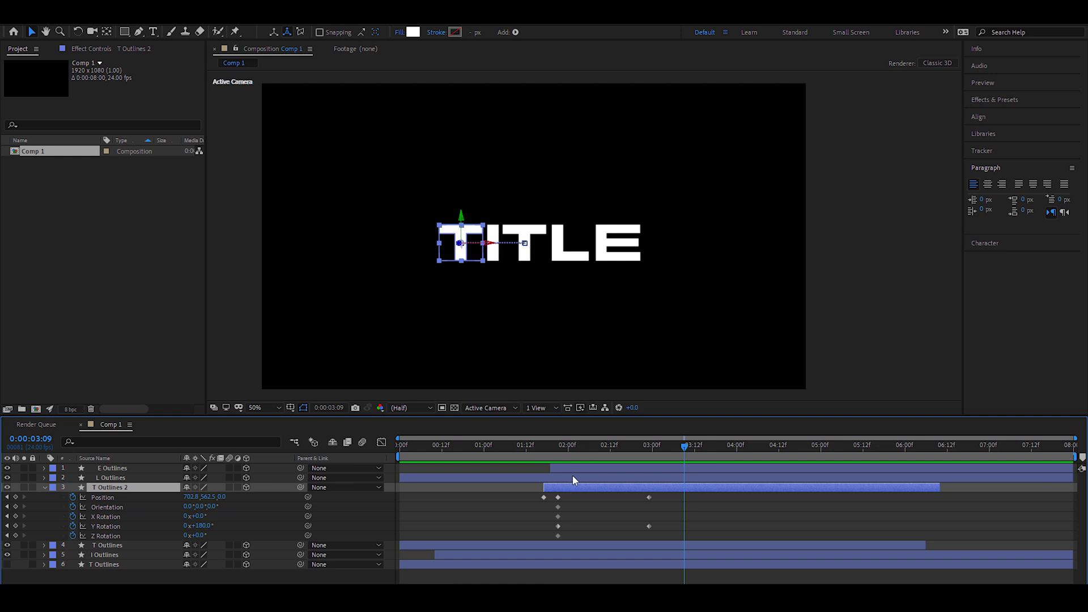
{"action": "left_click_drag", "start_coordinate": [564, 448], "coordinate": [641, 445]}
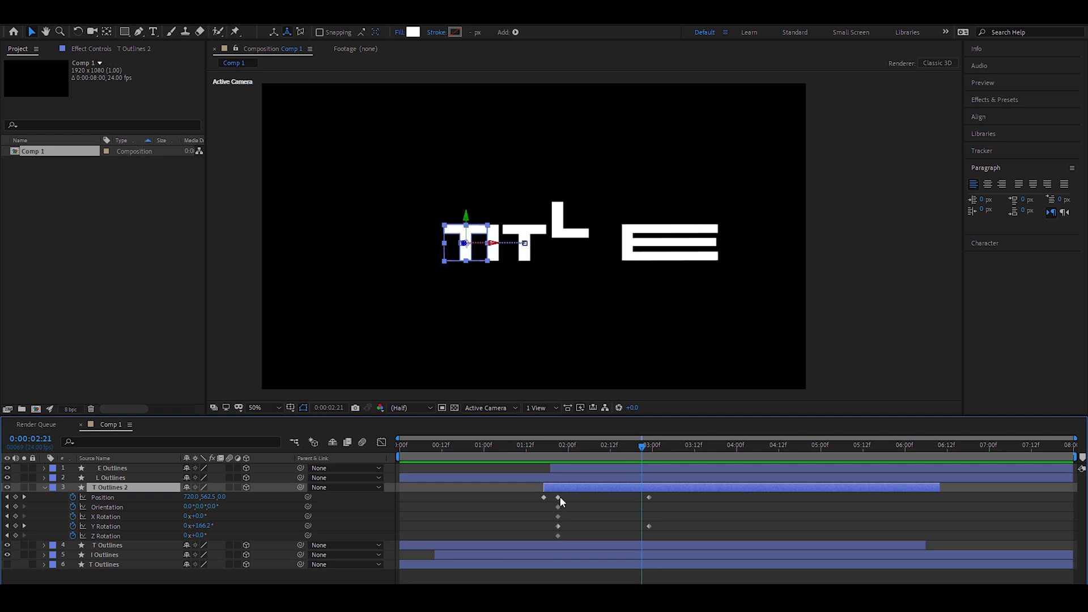
{"action": "left_click_drag", "start_coordinate": [663, 498], "coordinate": [551, 538]}
{"action": "right_click", "coordinate": [559, 536]}
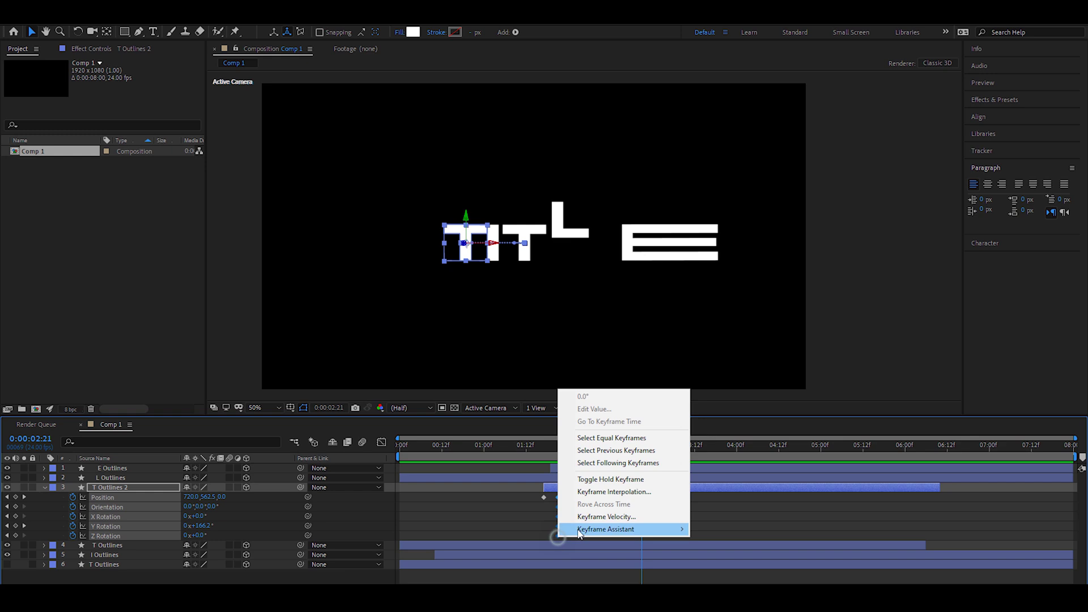
{"action": "mouse_move", "coordinate": [621, 528]}
{"action": "left_click", "coordinate": [726, 454]}
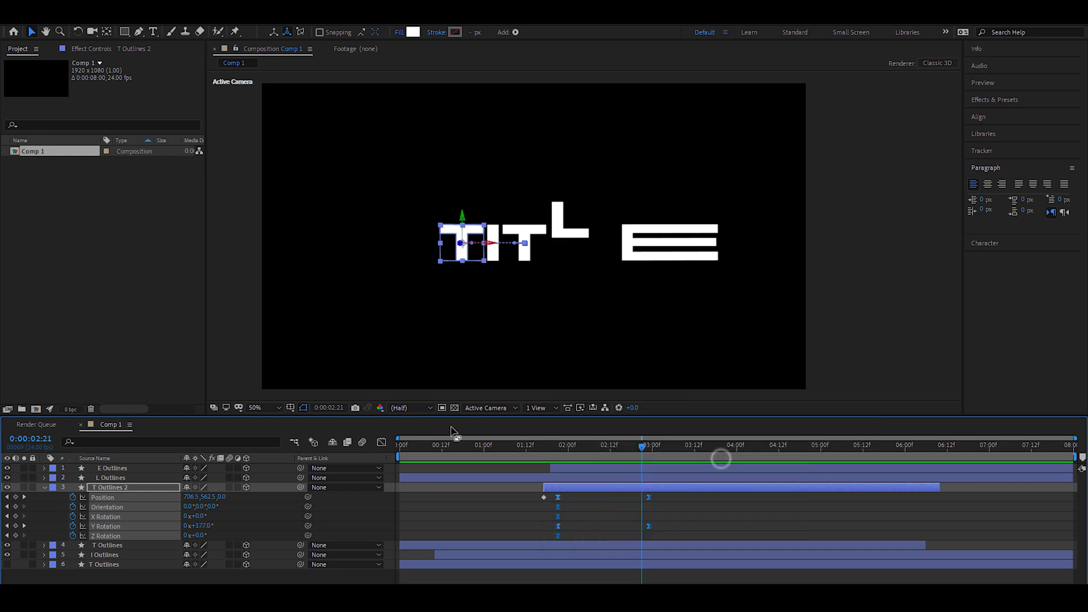
- Lengthen the influence handles of the T Outlines 2 Position move into a sharp central speed peak and preview it
{"action": "left_click", "coordinate": [381, 441]}
{"action": "left_click_drag", "start_coordinate": [573, 550], "coordinate": [613, 559]}
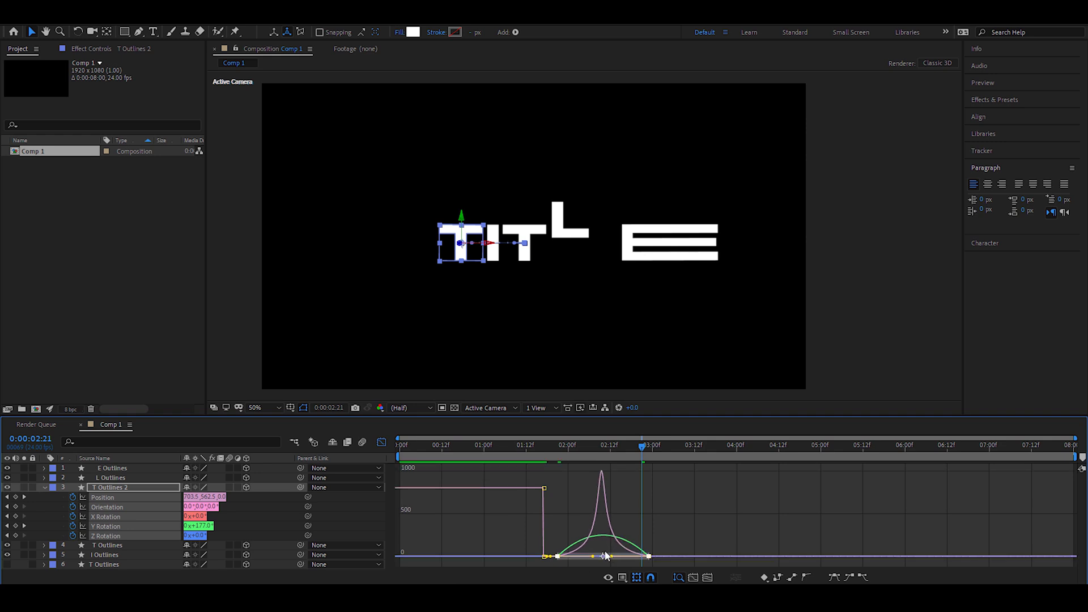
{"action": "left_click", "coordinate": [381, 441]}
{"action": "left_click", "coordinate": [545, 446]}
{"action": "key", "text": "space"}
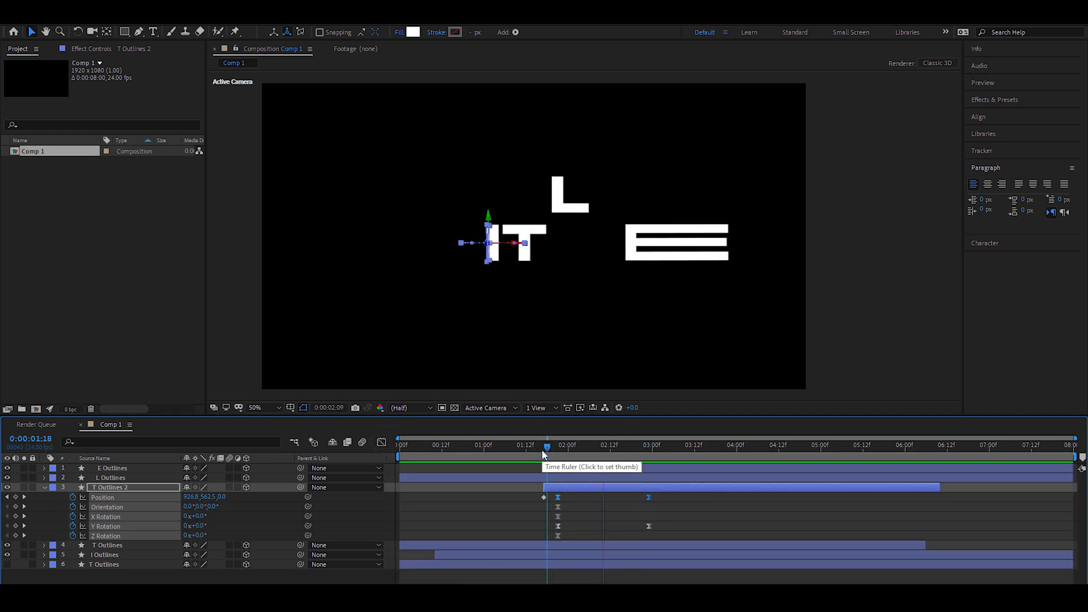
{"action": "key", "text": "space"}
- Move the final Position and Y Rotation keyframes of T Outlines 2 to about 0:00:02:08 and preview the faster flip
{"action": "left_click_drag", "start_coordinate": [634, 496], "coordinate": [592, 526]}
{"action": "left_click", "coordinate": [554, 447]}
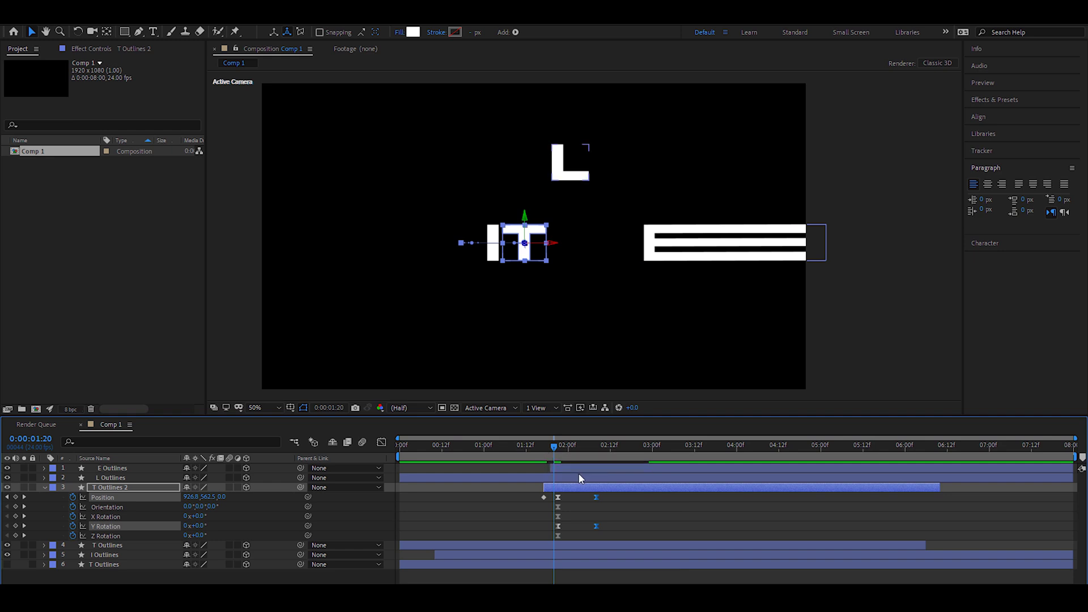
{"action": "key", "text": "space"}
{"action": "left_click", "coordinate": [548, 450]}
{"action": "key", "text": "space"}
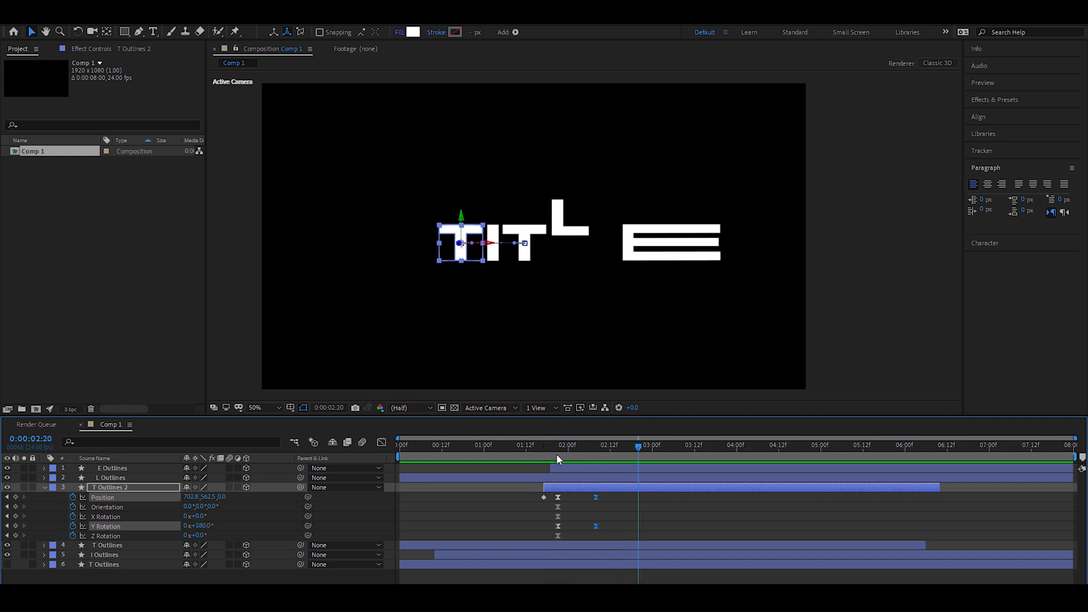
- Show the L Outlines layer's Position and add a keyframe at 0:00:02:14
{"action": "key", "text": "Home"}
{"action": "left_click", "coordinate": [630, 455]}
{"action": "left_click_drag", "start_coordinate": [636, 446], "coordinate": [599, 459]}
{"action": "left_click", "coordinate": [618, 479]}
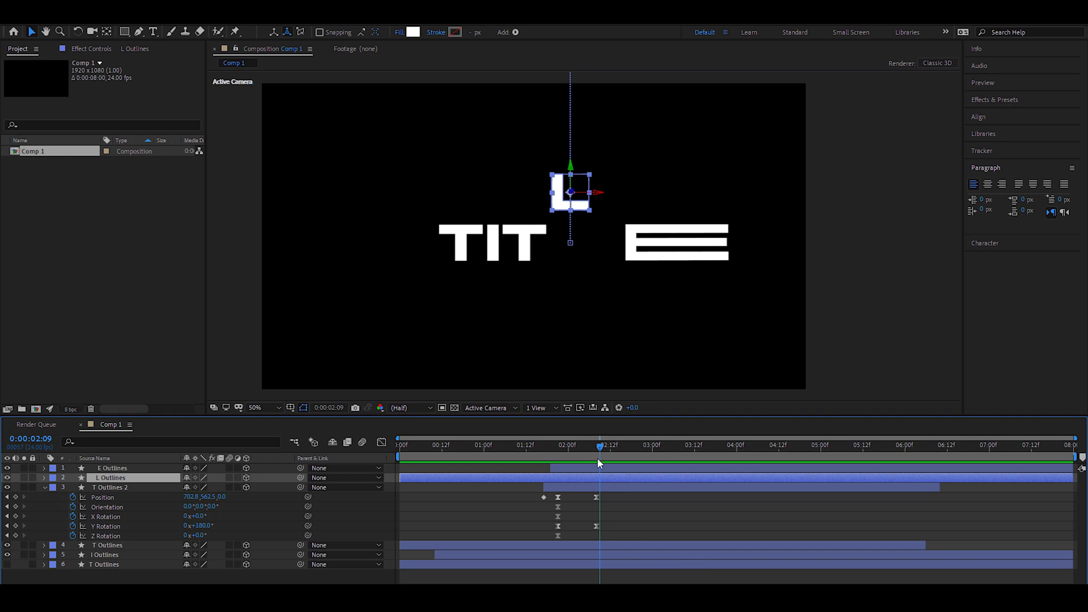
{"action": "key", "text": "p"}
{"action": "mouse_move", "coordinate": [600, 450]}
{"action": "left_mouse_down"}
{"action": "mouse_move", "coordinate": [592, 458]}
{"action": "mouse_move", "coordinate": [620, 449]}
{"action": "left_mouse_up"}
{"action": "left_click", "coordinate": [15, 488]}
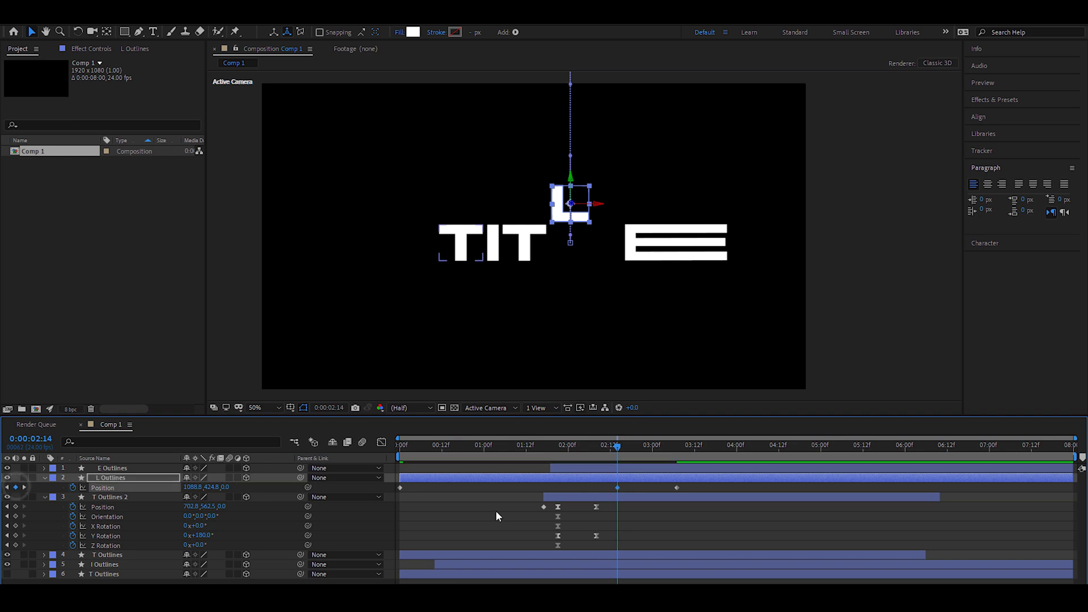
- Apply Easy Ease to the L's final Position keyframe, lengthen the speed-graph influence handles around its last move and preview it
{"action": "right_click", "coordinate": [678, 488]}
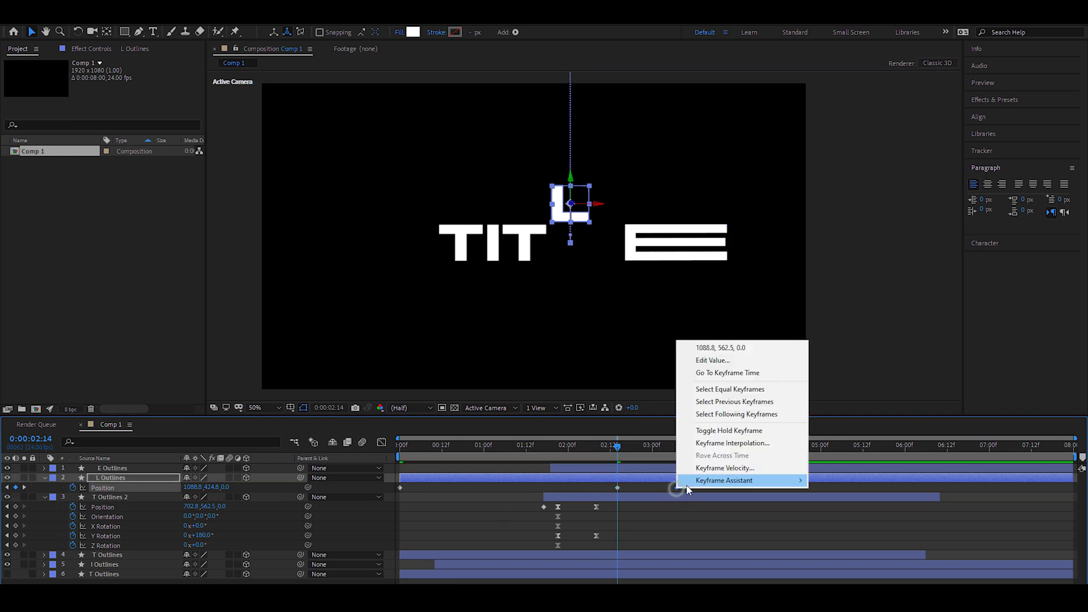
{"action": "mouse_move", "coordinate": [736, 481]}
{"action": "left_click", "coordinate": [845, 513]}
{"action": "left_click", "coordinate": [380, 443]}
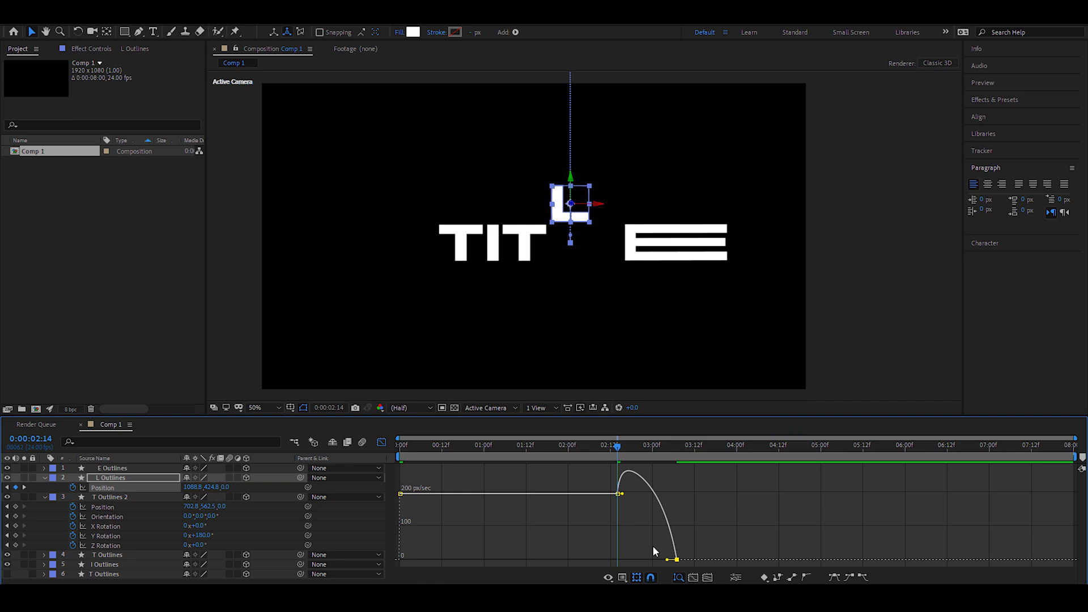
{"action": "left_click_drag", "start_coordinate": [666, 560], "coordinate": [629, 476]}
{"action": "left_click", "coordinate": [623, 533]}
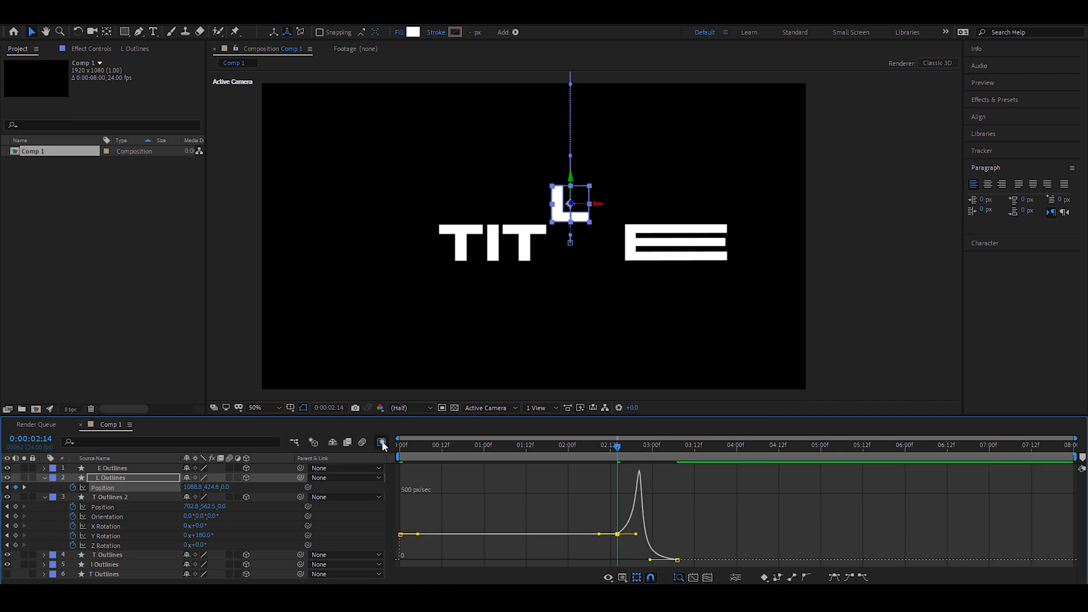
{"action": "key", "text": "shift+F3"}
{"action": "key", "text": "space"}
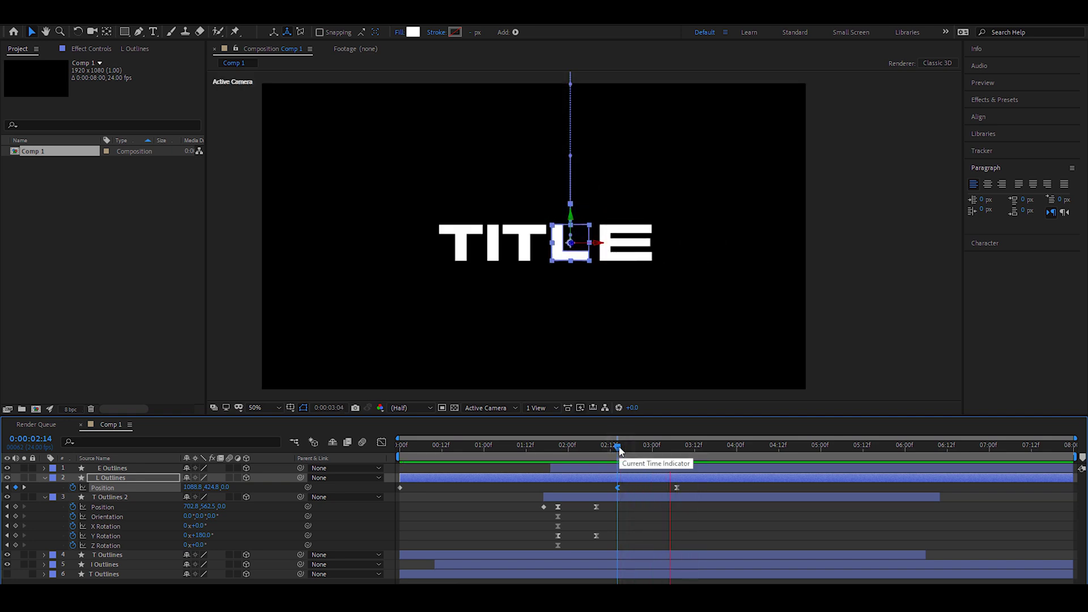
- Adjust the influence handle in the L's Position speed graph and move its first Position keyframe to about 0:00:02:01
{"action": "key", "text": "space"}
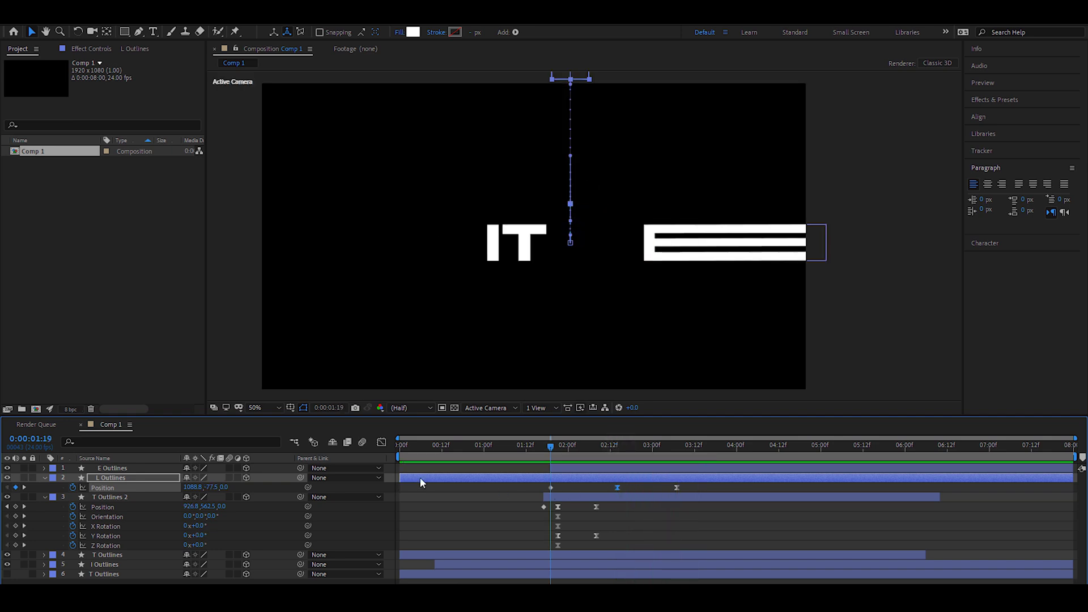
{"action": "left_click", "coordinate": [382, 443]}
{"action": "left_click_drag", "start_coordinate": [604, 559], "coordinate": [583, 559]}
{"action": "key", "text": "shift+F3"}
{"action": "left_click_drag", "start_coordinate": [550, 490], "coordinate": [570, 487]}
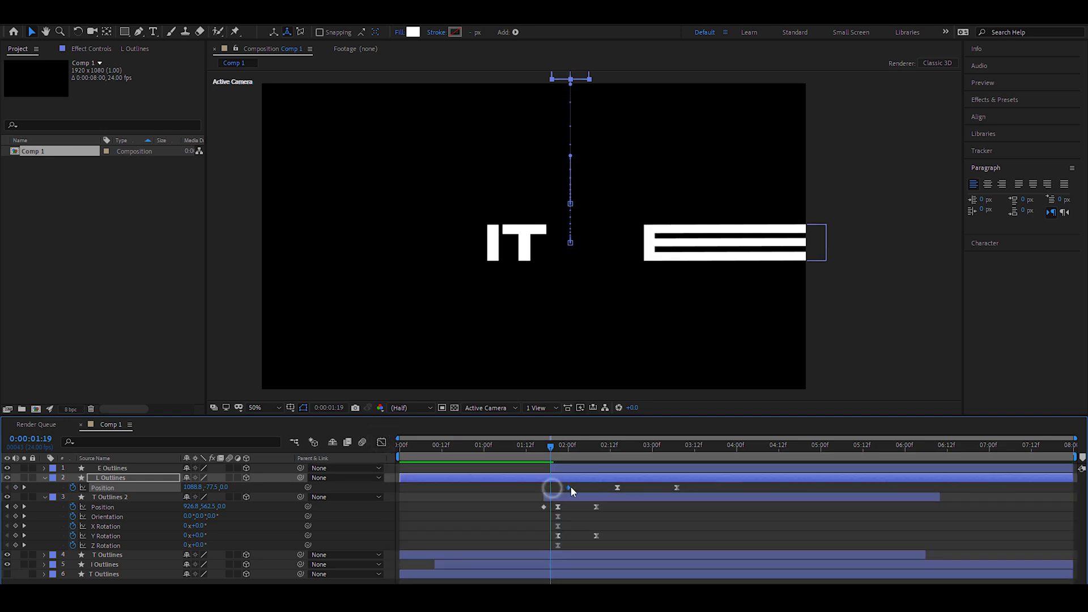
- Trim the start of L Outlines to 0:00:02:01 and preview the drop
{"action": "left_click", "coordinate": [572, 450]}
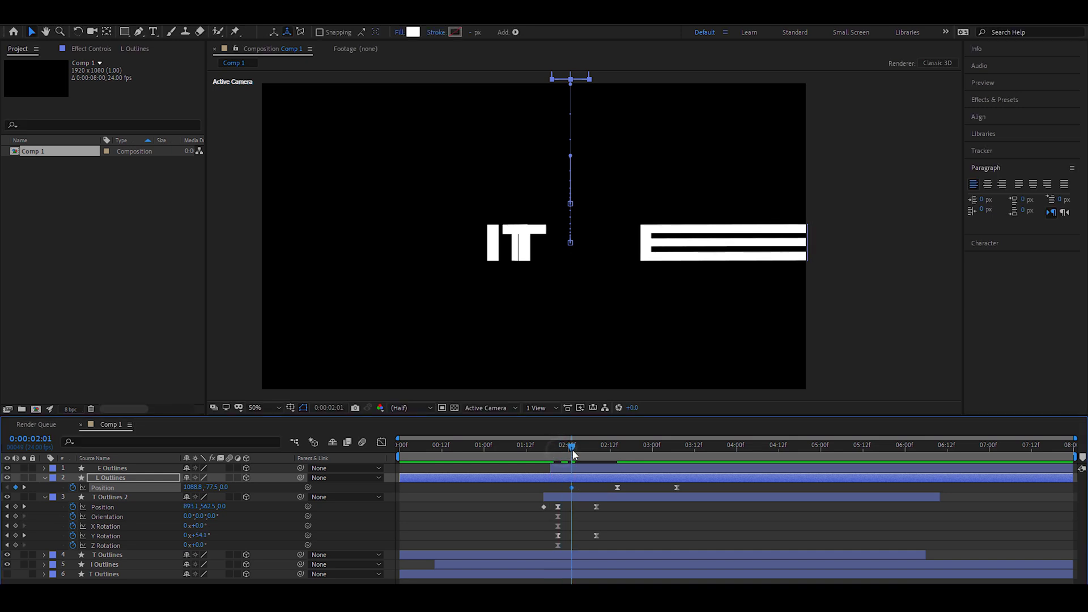
{"action": "key", "text": "alt+bracketleft"}
{"action": "key", "text": "space"}
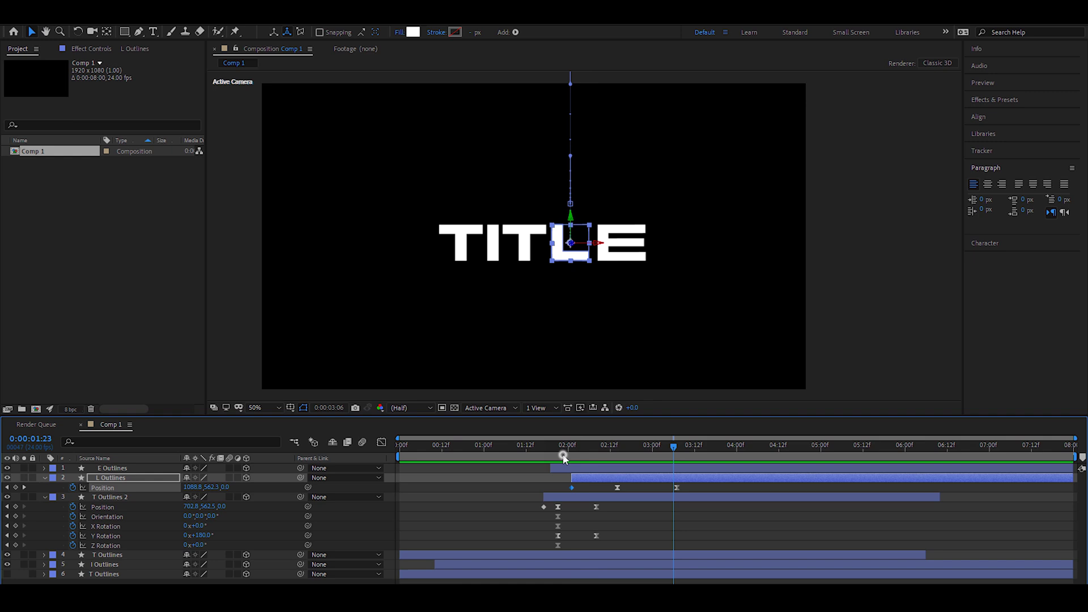
- Fade in L Outlines with Opacity keyframes of 0% at about 0:00:02:03 and 100% at 0:00:02:08, and preview it
{"action": "left_click_drag", "start_coordinate": [564, 455], "coordinate": [595, 454]}
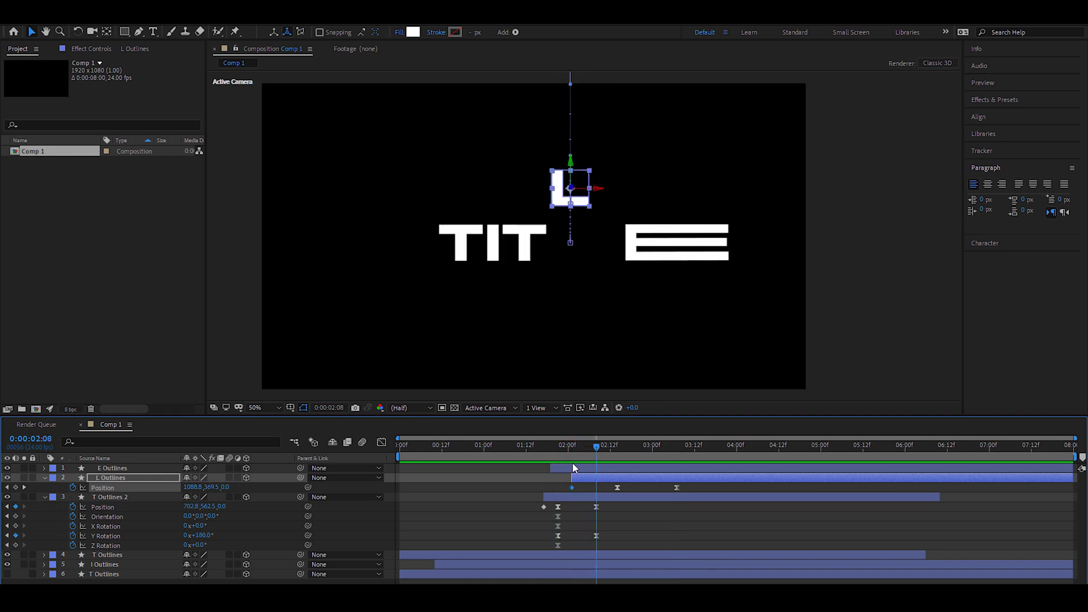
{"action": "key", "text": "t"}
{"action": "left_click", "coordinate": [73, 487]}
{"action": "left_click_drag", "start_coordinate": [171, 490], "coordinate": [141, 490]}
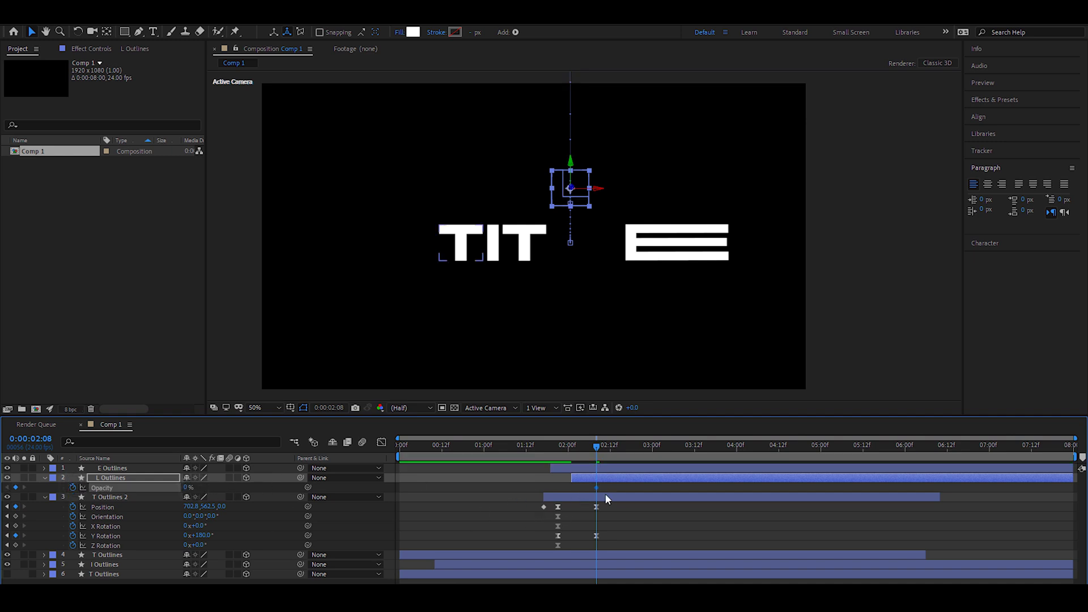
{"action": "left_click_drag", "start_coordinate": [597, 489], "coordinate": [579, 488]}
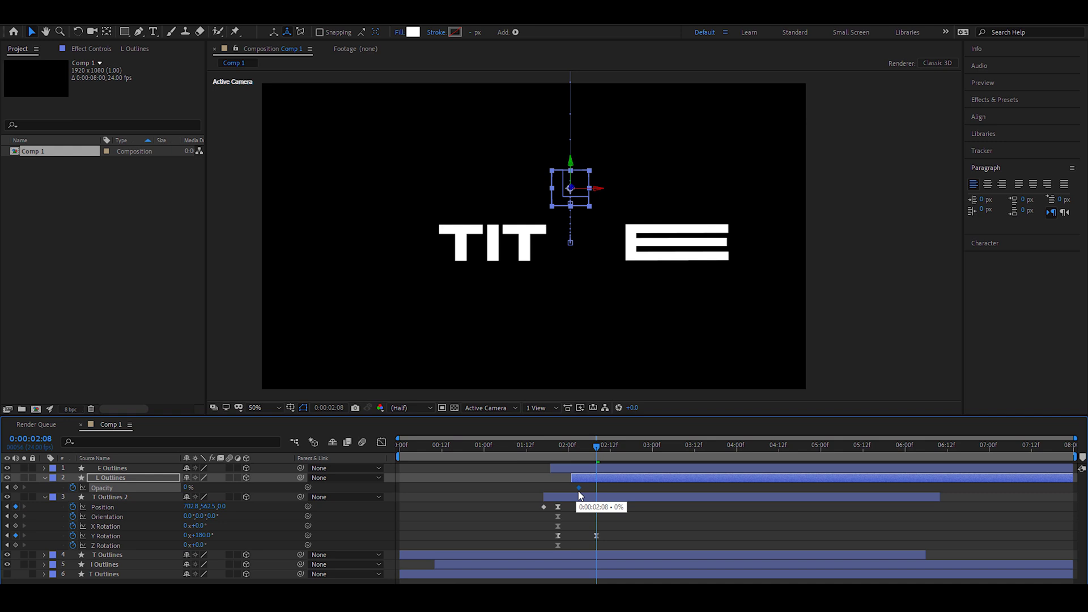
{"action": "left_click_drag", "start_coordinate": [188, 488], "coordinate": [552, 482]}
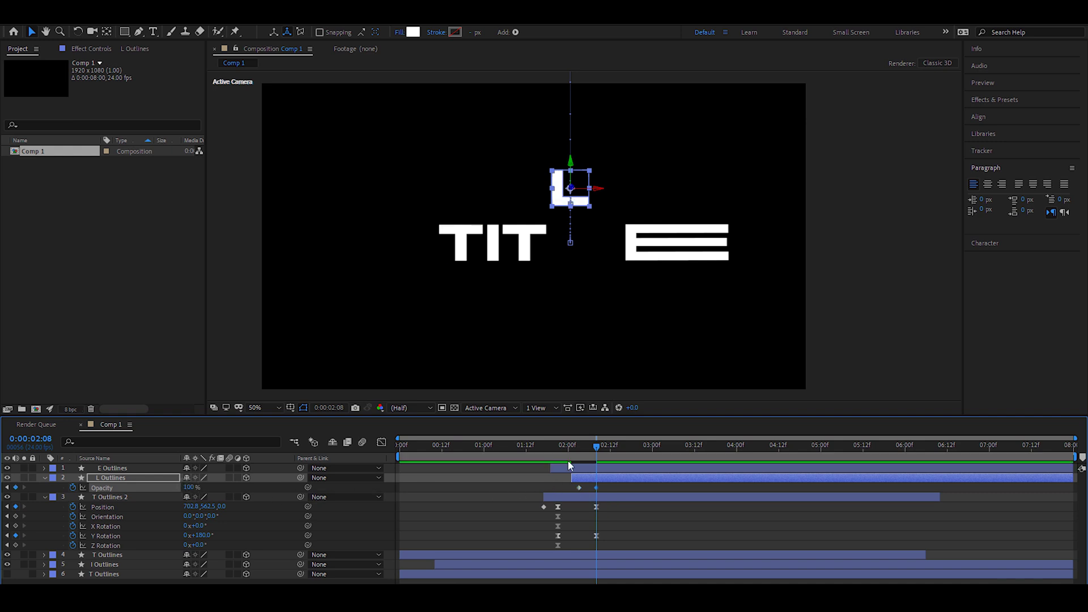
{"action": "left_click", "coordinate": [537, 446]}
{"action": "key", "text": "space"}
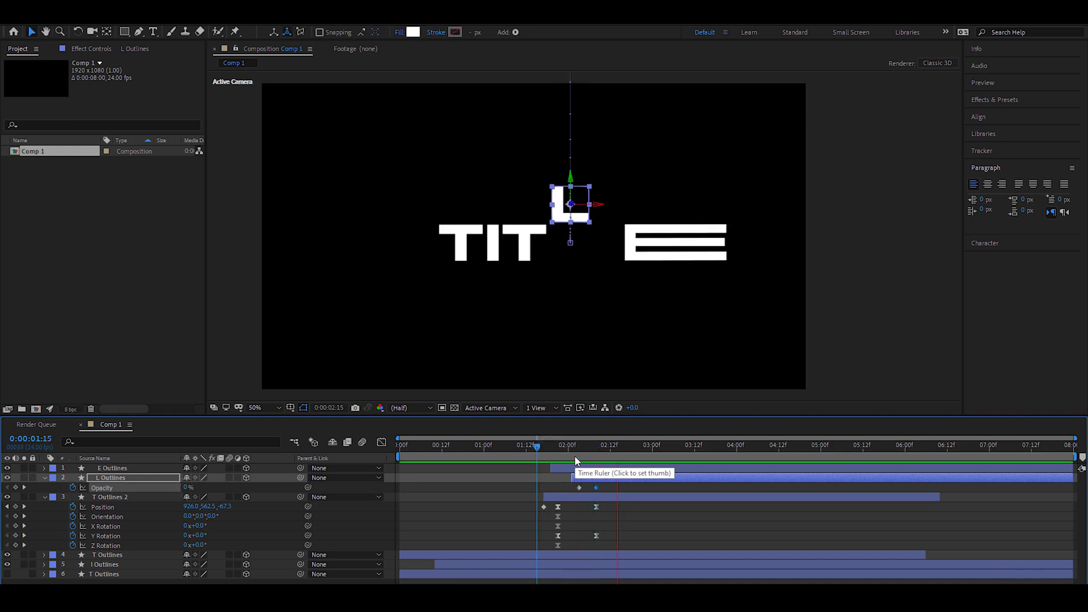
{"action": "key", "text": "space"}
- Reveal the keyframed properties of all the letter layers and enlarge the timeline area to fit them
{"action": "left_click", "coordinate": [44, 478]}
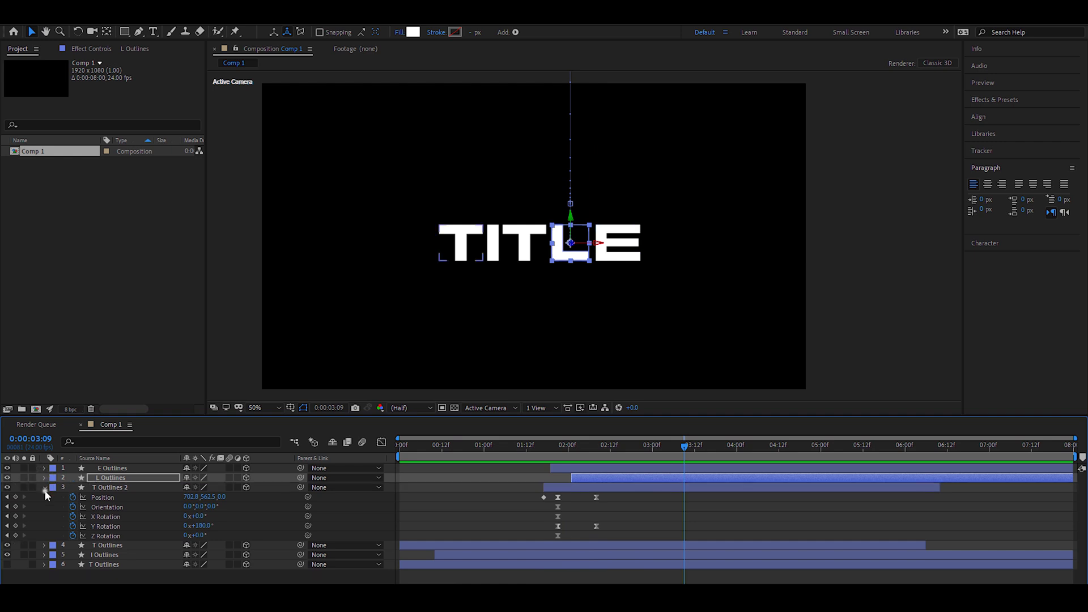
{"action": "left_click", "coordinate": [44, 487]}
{"action": "key", "text": "Home"}
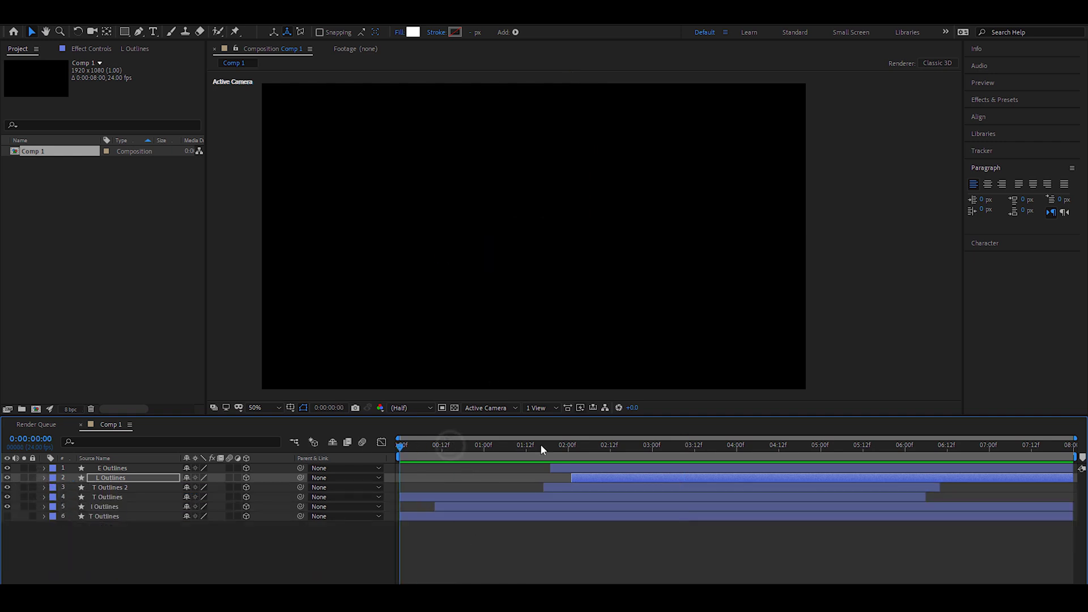
{"action": "left_click", "coordinate": [554, 543]}
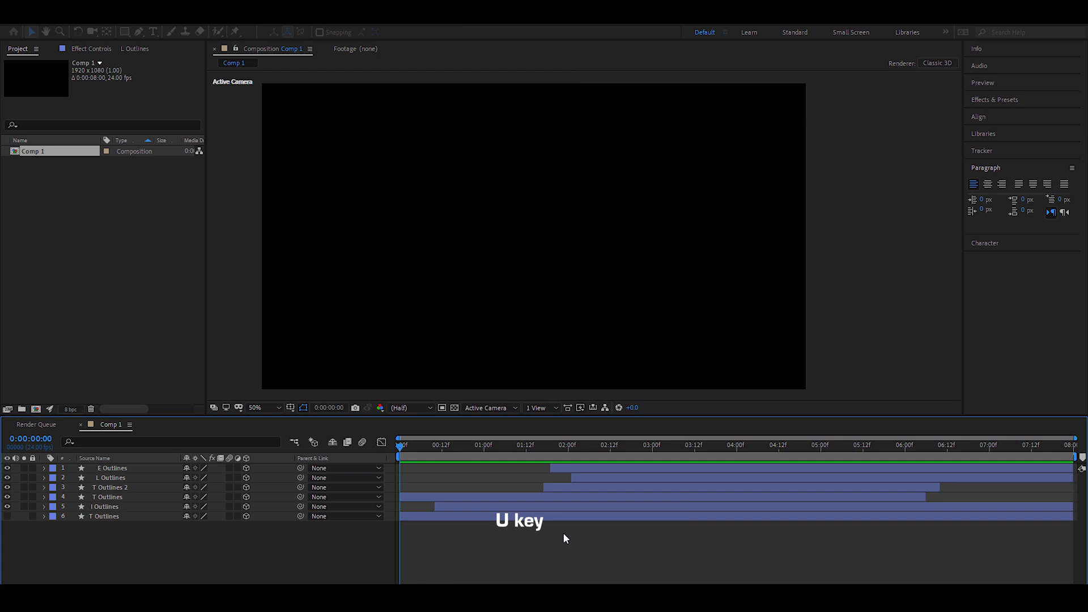
{"action": "key", "text": "u"}
{"action": "scroll", "coordinate": [564, 489], "scroll_direction": "down", "scroll_amount": 3}
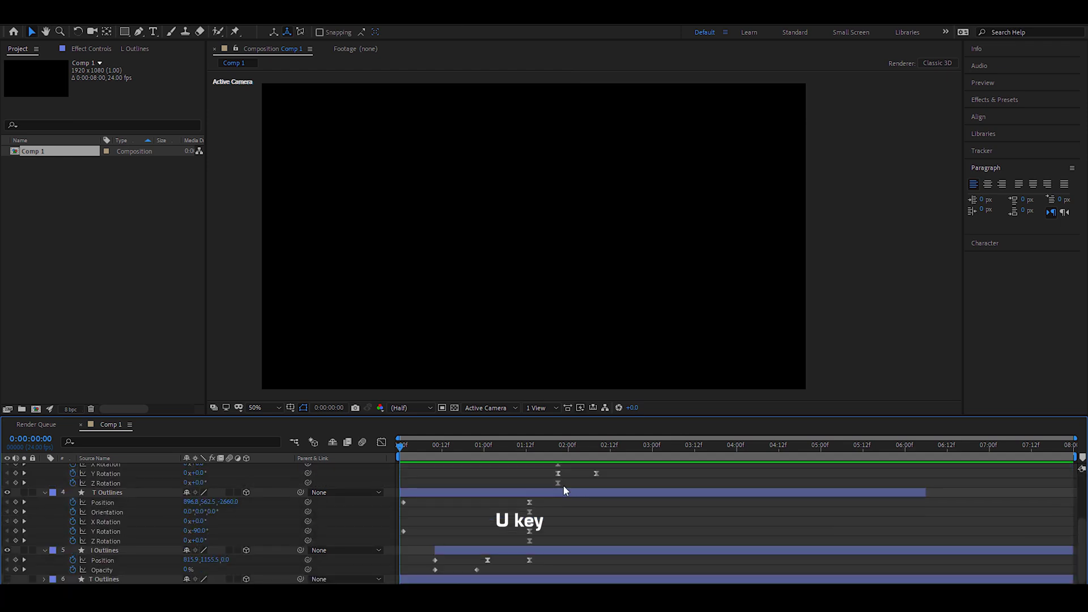
{"action": "left_click_drag", "start_coordinate": [209, 416], "coordinate": [223, 317]}
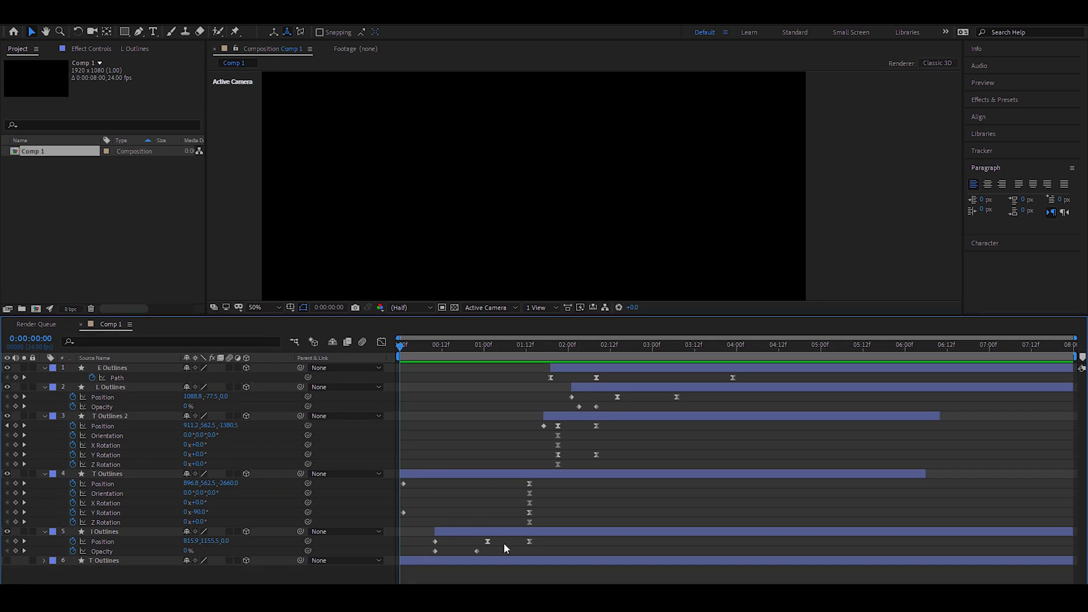
- Shift T Outlines one frame earlier and move T Outlines 2 to start at about 0:00:01:12
{"action": "left_click_drag", "start_coordinate": [409, 348], "coordinate": [511, 353]}
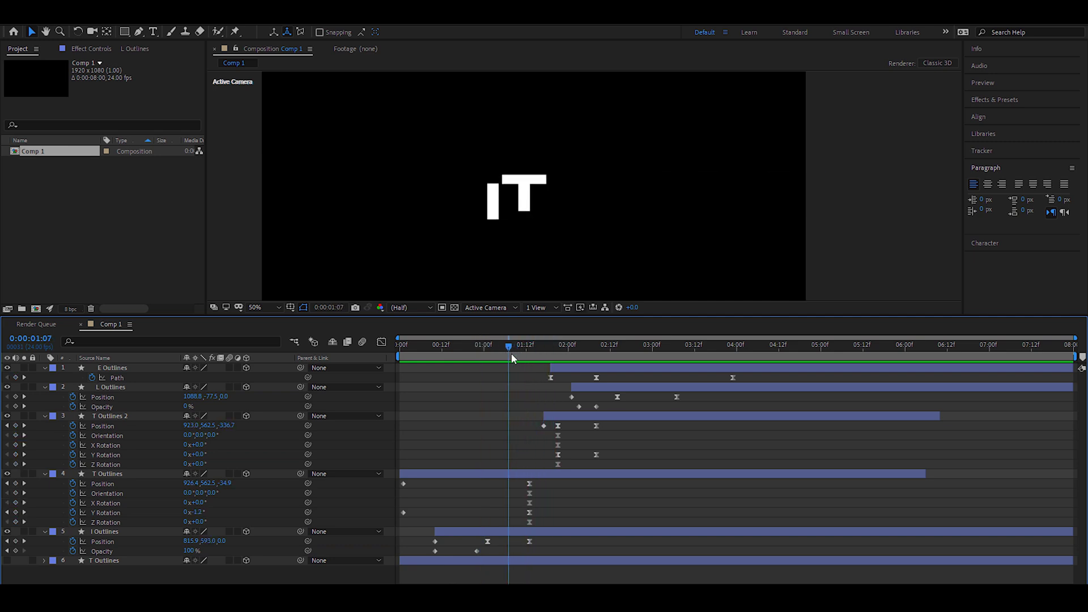
{"action": "left_click", "coordinate": [491, 475]}
{"action": "mouse_move", "coordinate": [491, 476]}
{"action": "left_mouse_down"}
{"action": "mouse_move", "coordinate": [468, 473]}
{"action": "mouse_move", "coordinate": [490, 477]}
{"action": "left_mouse_up"}
{"action": "left_click_drag", "start_coordinate": [400, 344], "coordinate": [528, 348]}
{"action": "left_click_drag", "start_coordinate": [582, 420], "coordinate": [566, 416]}
- Shift L Outlines earlier to start at about 0:00:01:16, checking its entrance against the other letters
{"action": "left_click_drag", "start_coordinate": [505, 353], "coordinate": [561, 364]}
{"action": "left_click", "coordinate": [597, 377]}
{"action": "left_click_drag", "start_coordinate": [587, 387], "coordinate": [571, 389]}
{"action": "key", "text": "space"}
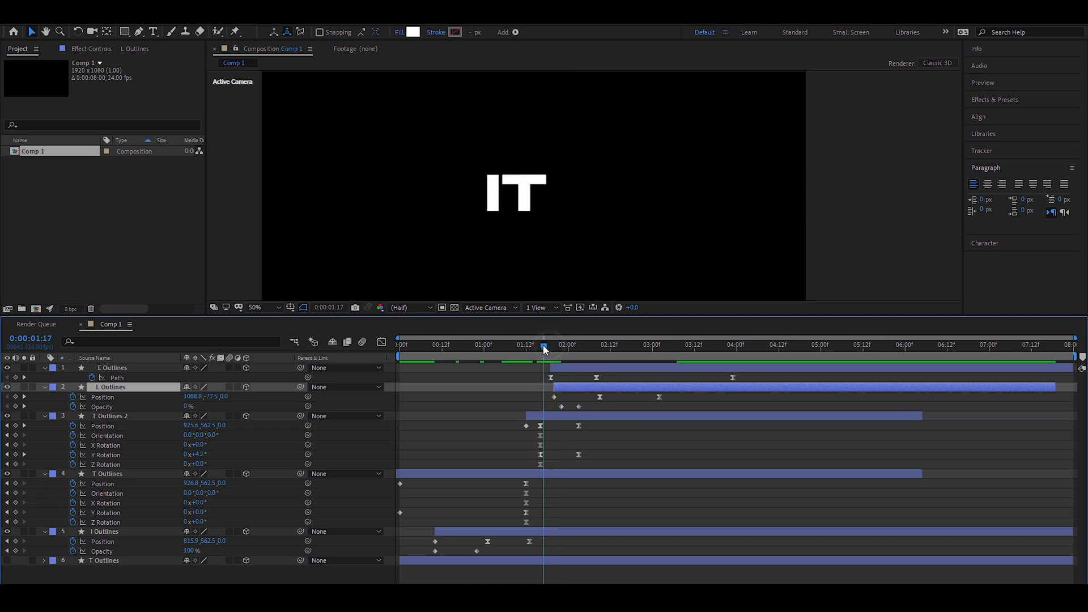
{"action": "left_click_drag", "start_coordinate": [575, 389], "coordinate": [563, 355]}
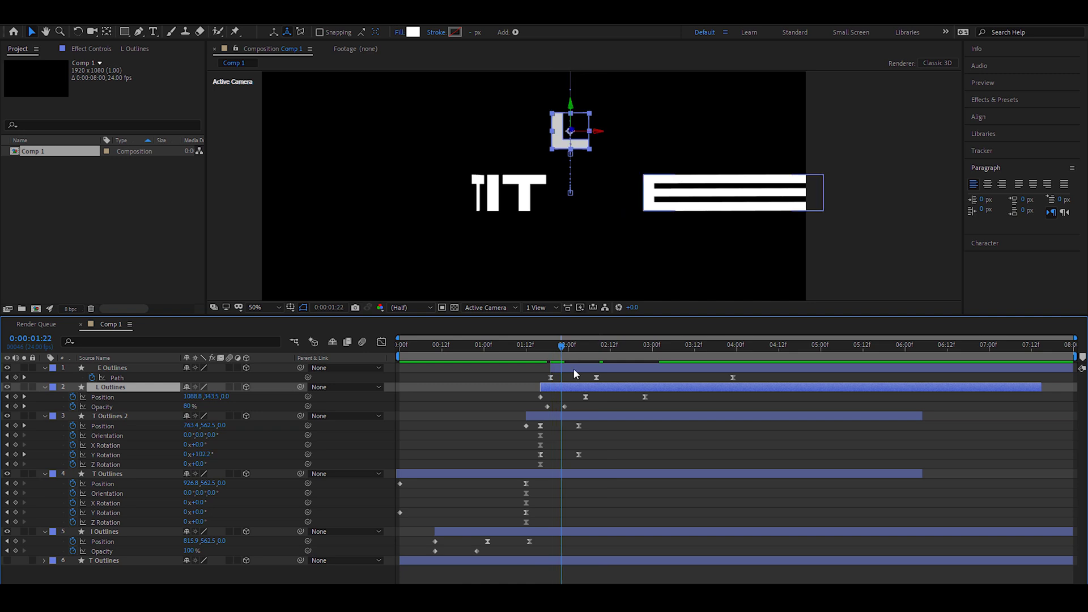
- Tighten the stagger by moving E Outlines to start at about 0:00:01:12 and preview the whole title
{"action": "left_click", "coordinate": [574, 368]}
{"action": "left_click", "coordinate": [547, 352]}
{"action": "key", "text": "space"}
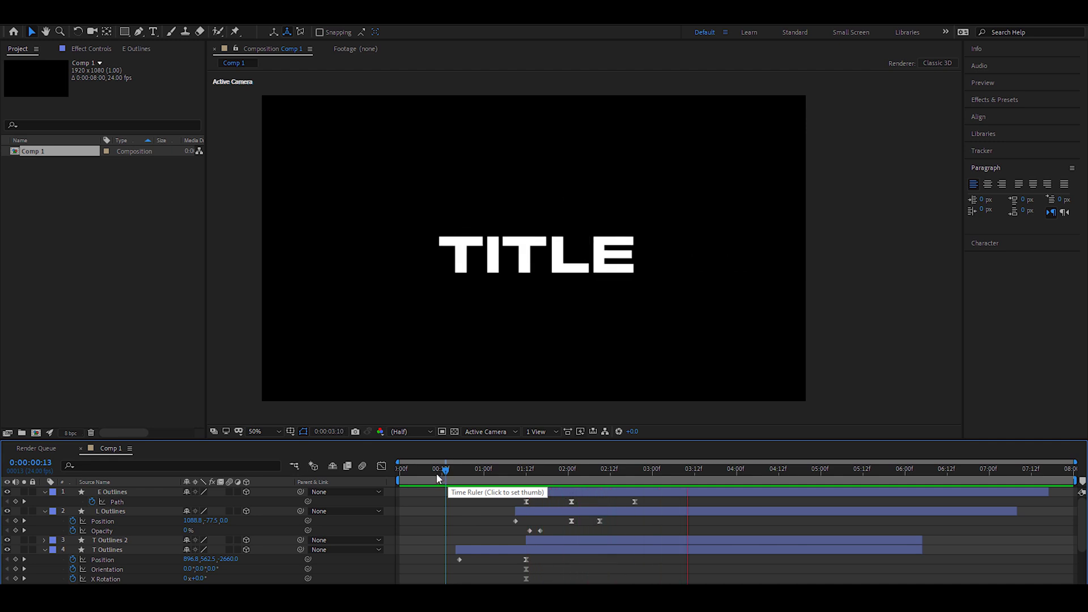
{"action": "key", "text": "space"}
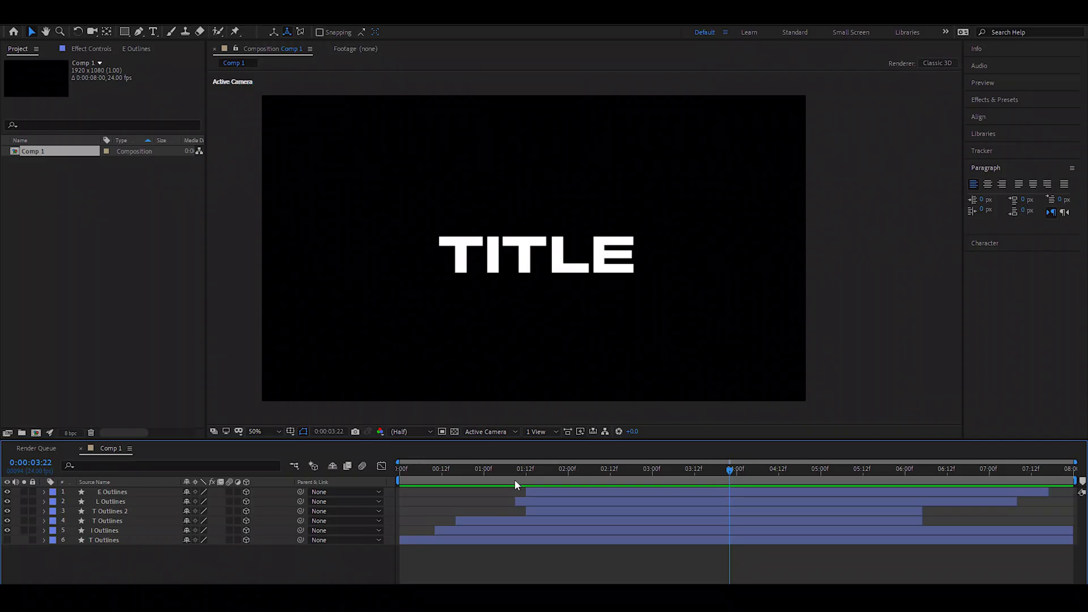
- Add an adjustment layer above the letter layers and apply the Posterize Time effect to it
{"action": "left_click_drag", "start_coordinate": [519, 474], "coordinate": [398, 472]}
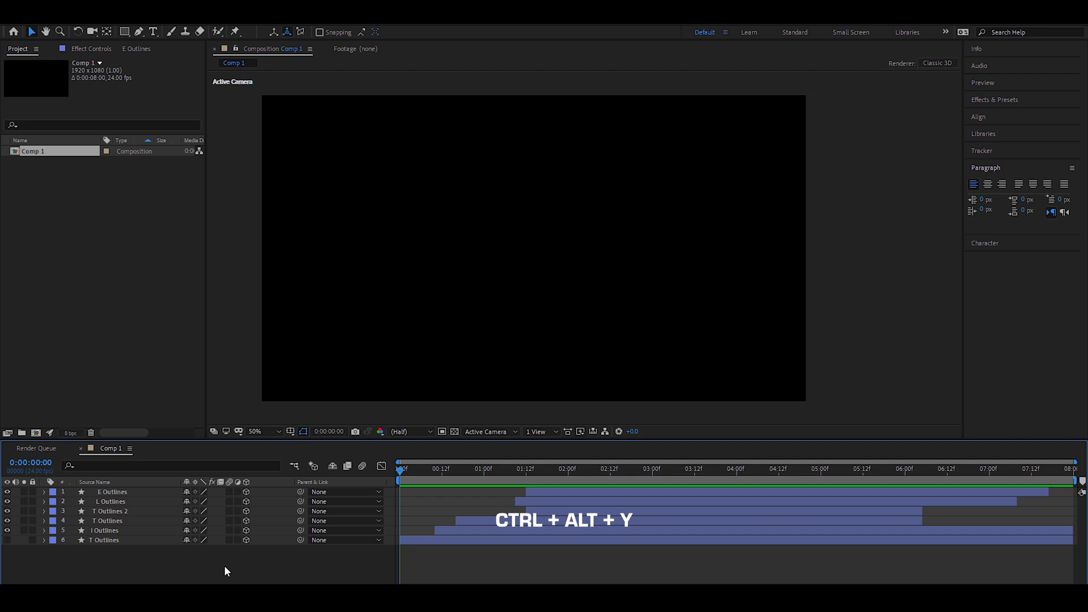
{"action": "key", "text": "ctrl+alt+y"}
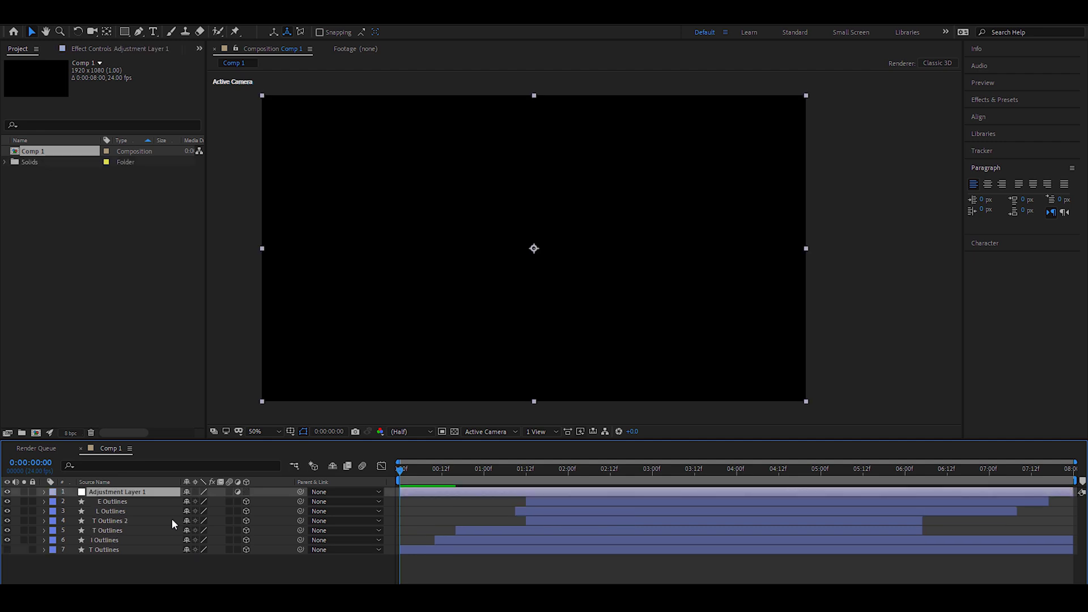
{"action": "key", "text": "ctrl+space"}
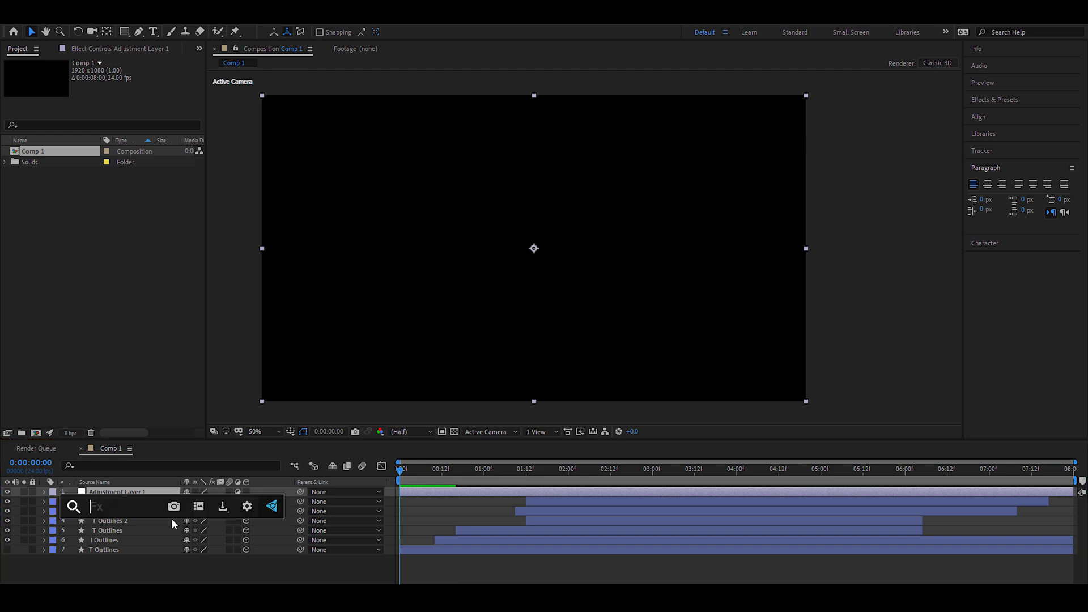
{"action": "type", "text": "pos"}
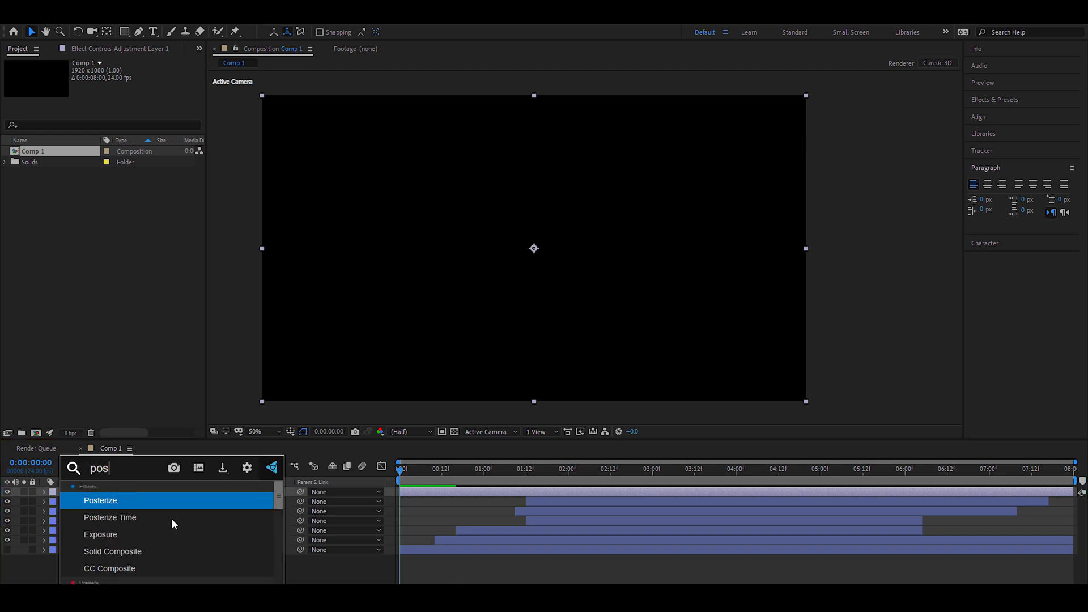
{"action": "left_click", "coordinate": [171, 518]}
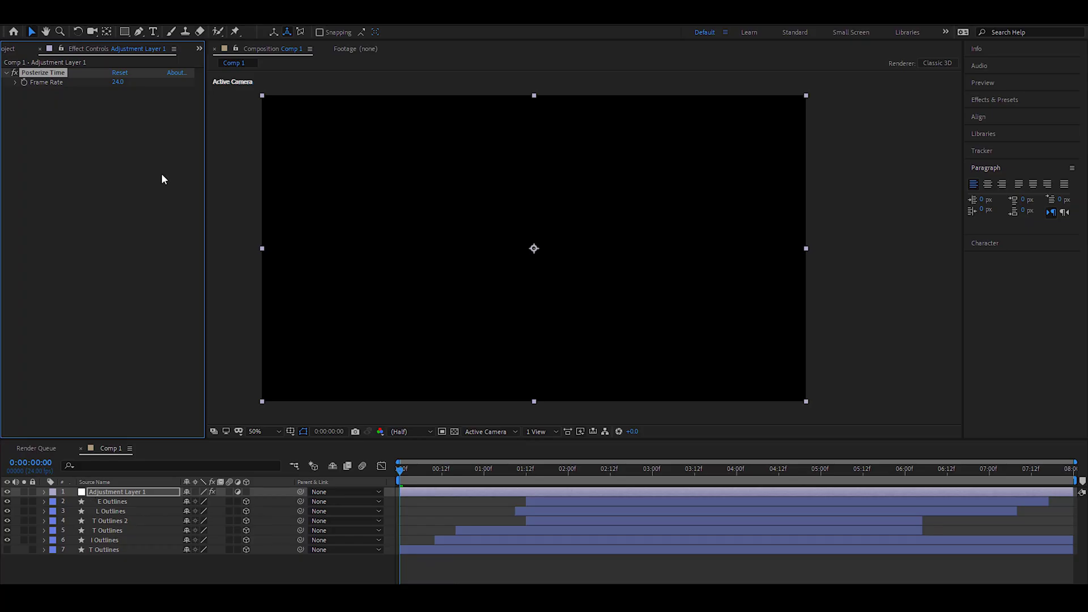
- Set the Posterize Time frame rate to 15 and preview the choppier motion
{"action": "left_click", "coordinate": [117, 82]}
{"action": "type", "text": "15"}
{"action": "key", "text": "Return"}
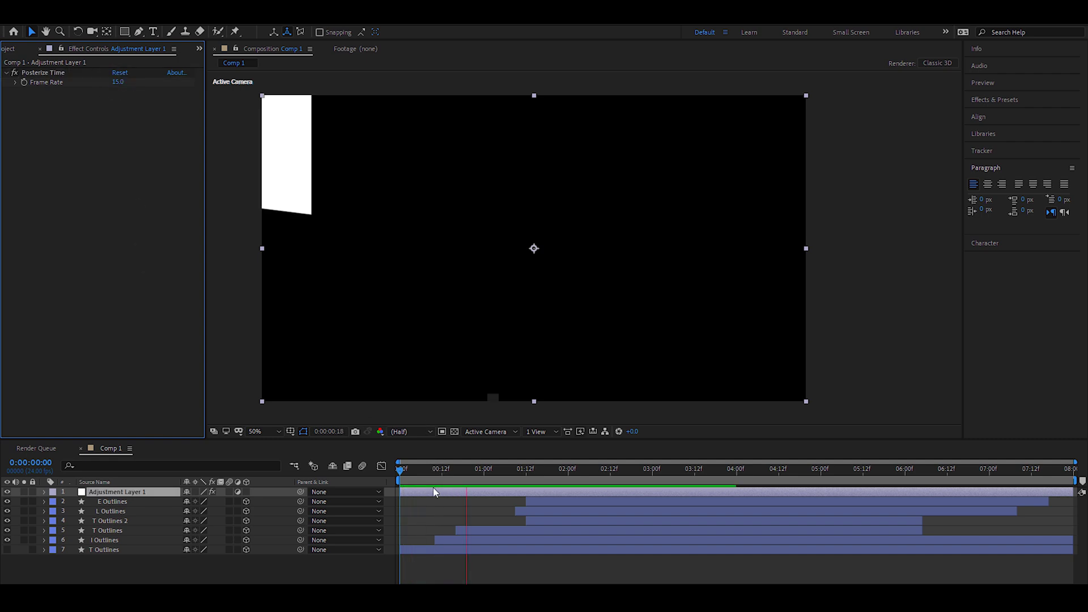
{"action": "key", "text": "space"}
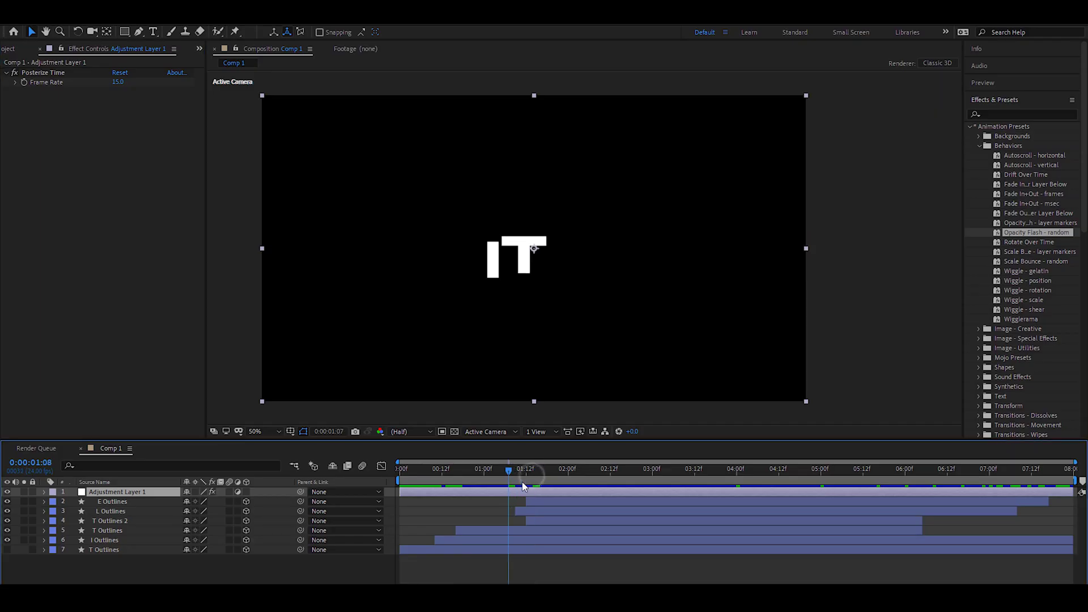
- Examine the title's frames up to 0:00:02:08 and check the Opacity property of Adjustment Layer 1
{"action": "left_click_drag", "start_coordinate": [517, 484], "coordinate": [596, 482]}
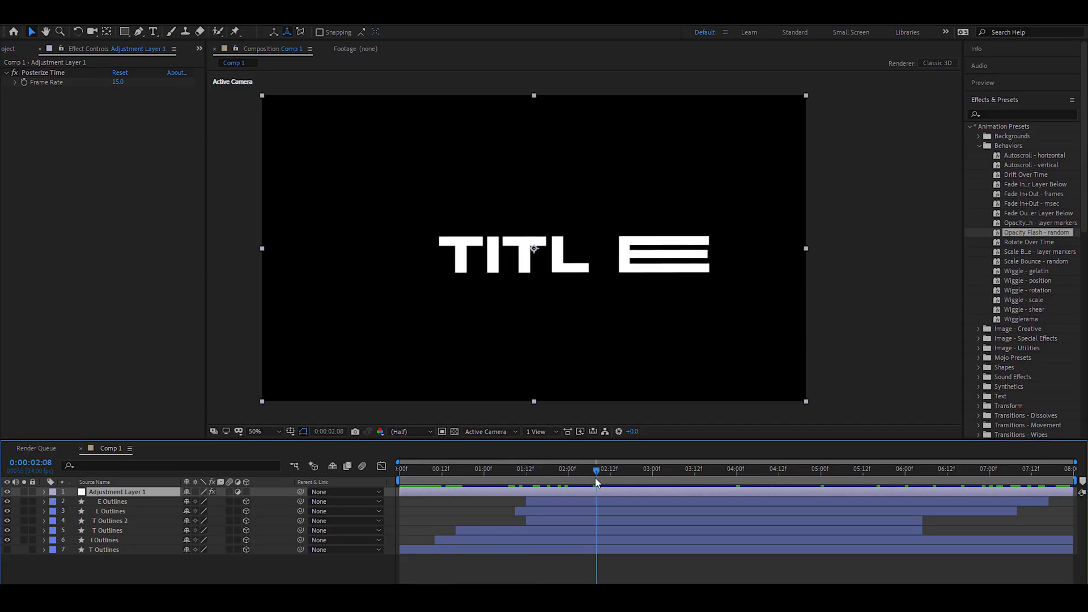
{"action": "left_click", "coordinate": [538, 468]}
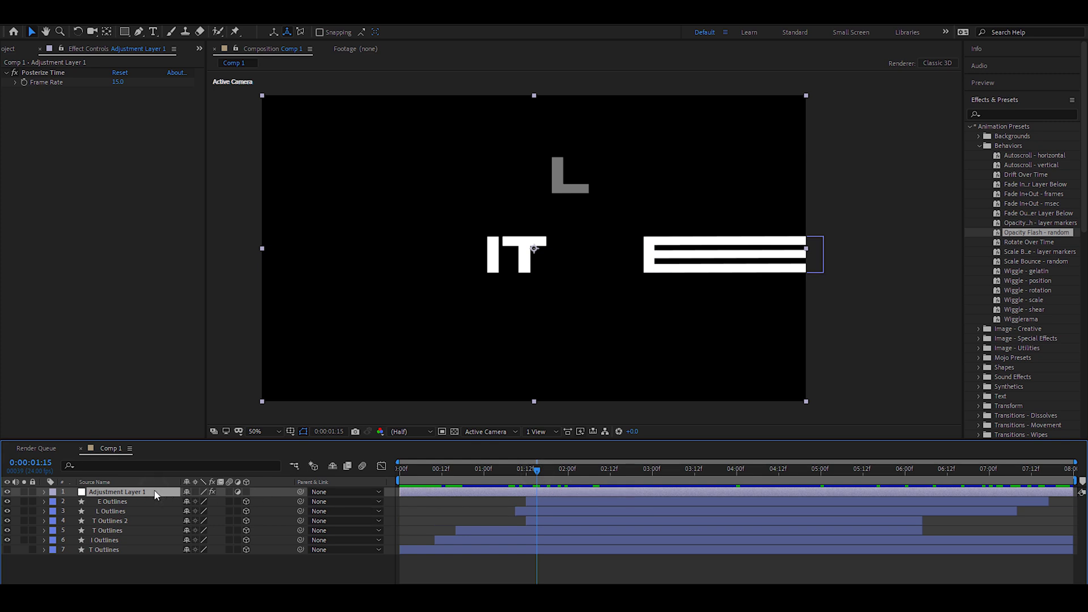
{"action": "key", "text": "t"}
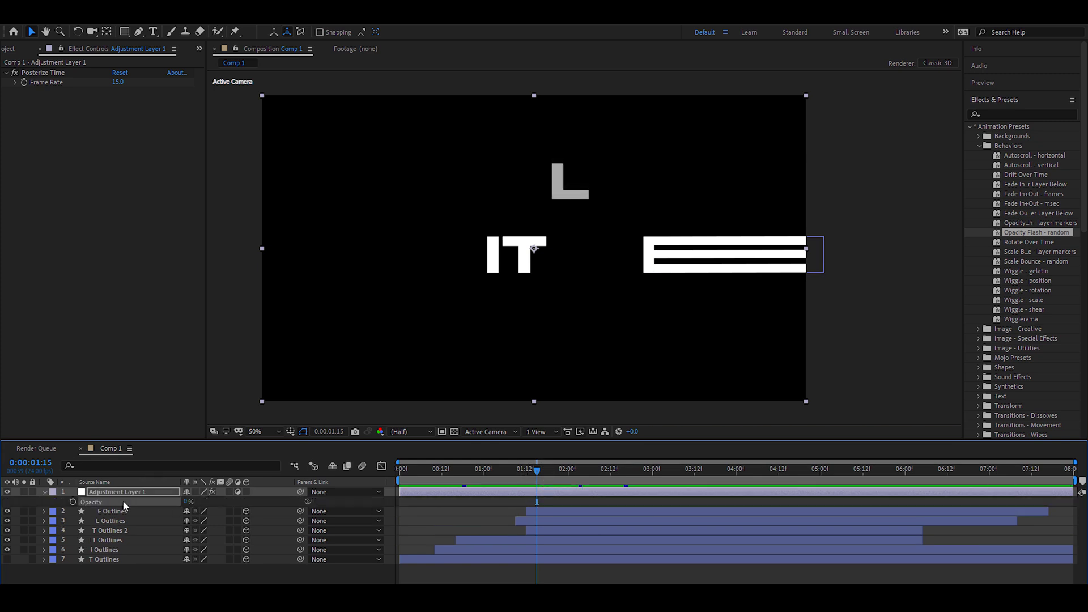
{"action": "key", "text": "t"}
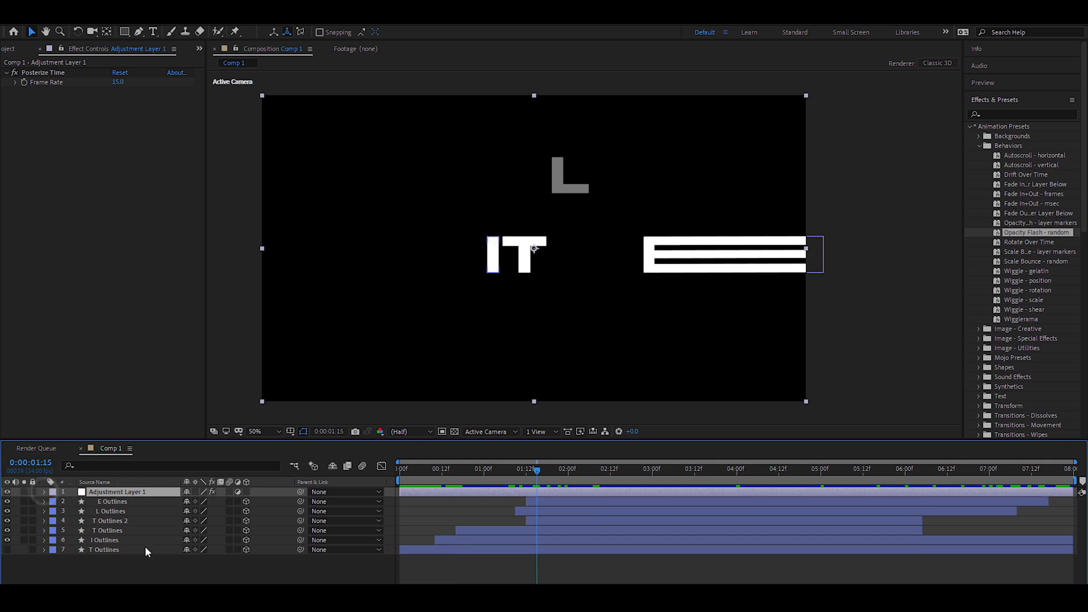
- Apply the Exposure effect to Adjustment Layer 1, try an exposure of -0.97, and undo that value change
{"action": "key", "text": "ctrl+space"}
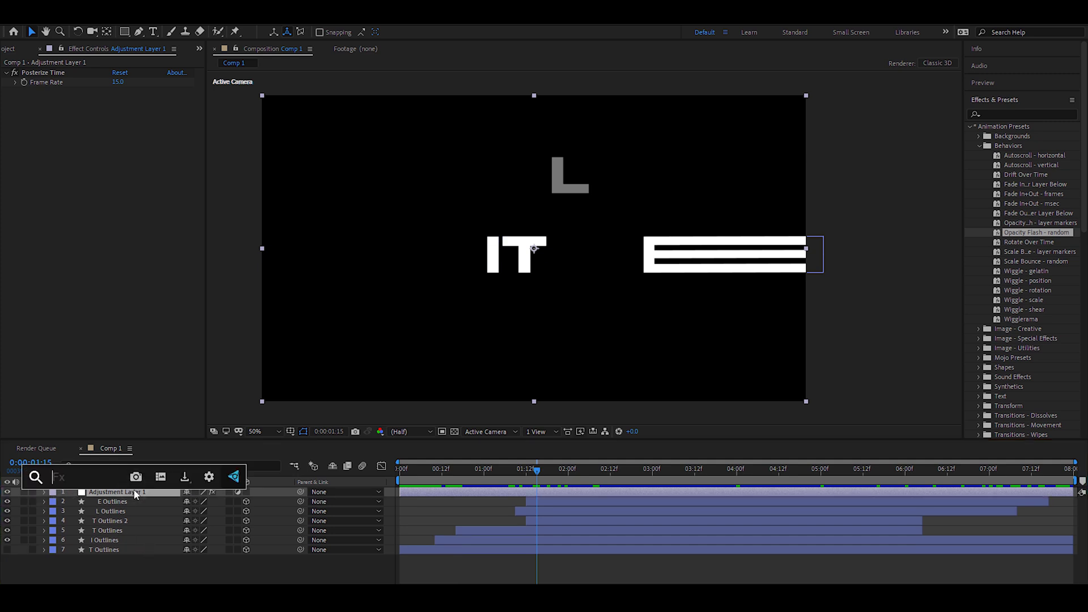
{"action": "type", "text": "expos"}
{"action": "left_click", "coordinate": [134, 489]}
{"action": "left_click_drag", "start_coordinate": [117, 120], "coordinate": [71, 128]}
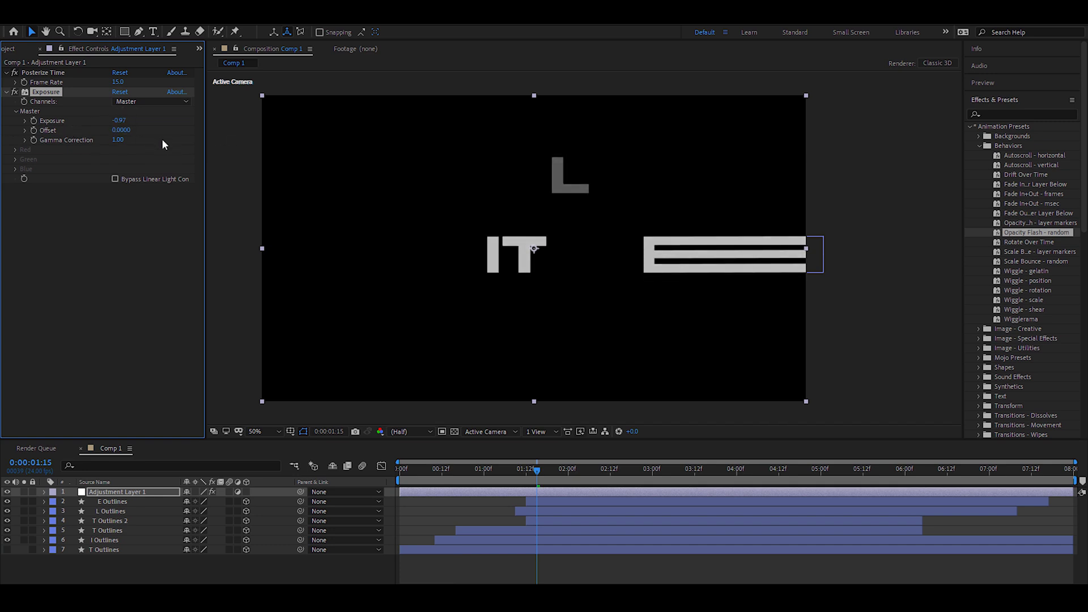
{"action": "key", "text": "ctrl+z"}
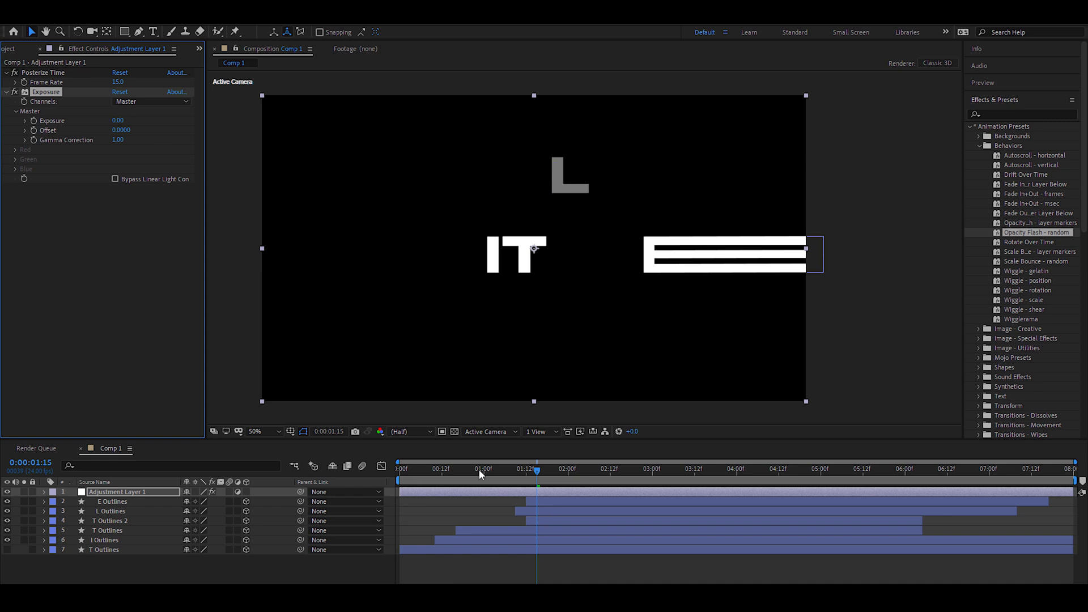
{"action": "left_click_drag", "start_coordinate": [481, 470], "coordinate": [379, 477]}
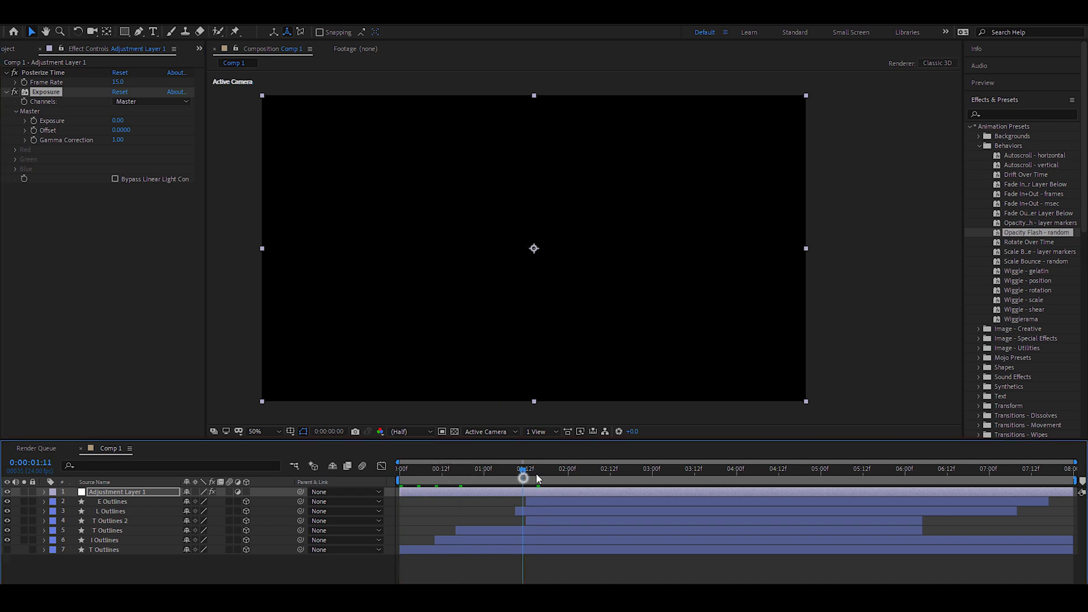
{"action": "left_click_drag", "start_coordinate": [524, 480], "coordinate": [551, 475]}
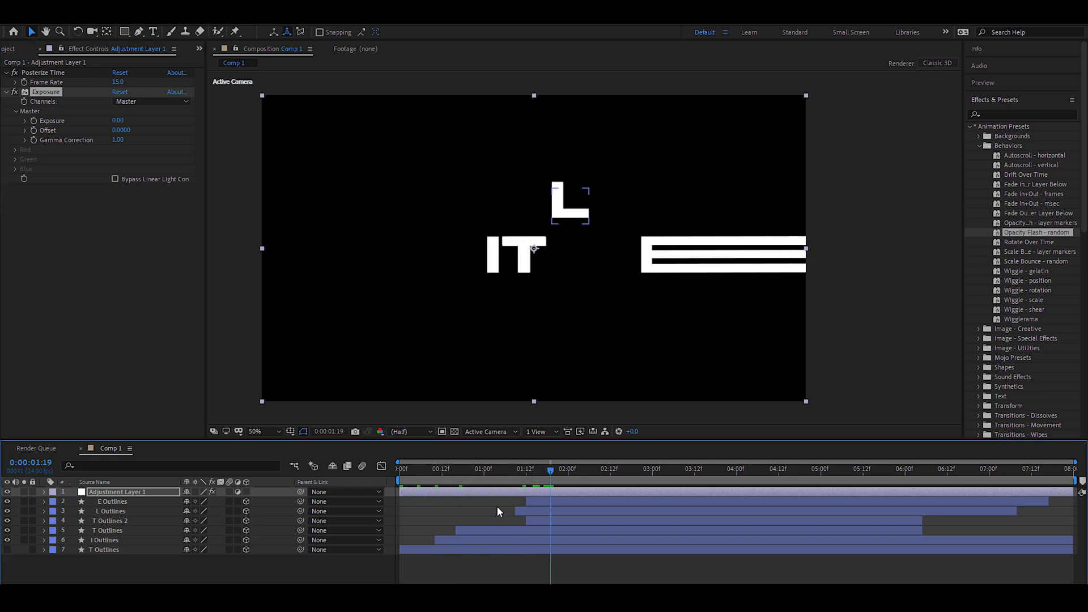
- Trim the start of Adjustment Layer 1 to 0:00:01:19 and set an Exposure keyframe of 0.00 there
{"action": "left_click", "coordinate": [444, 487]}
{"action": "key", "text": "alt+bracketleft"}
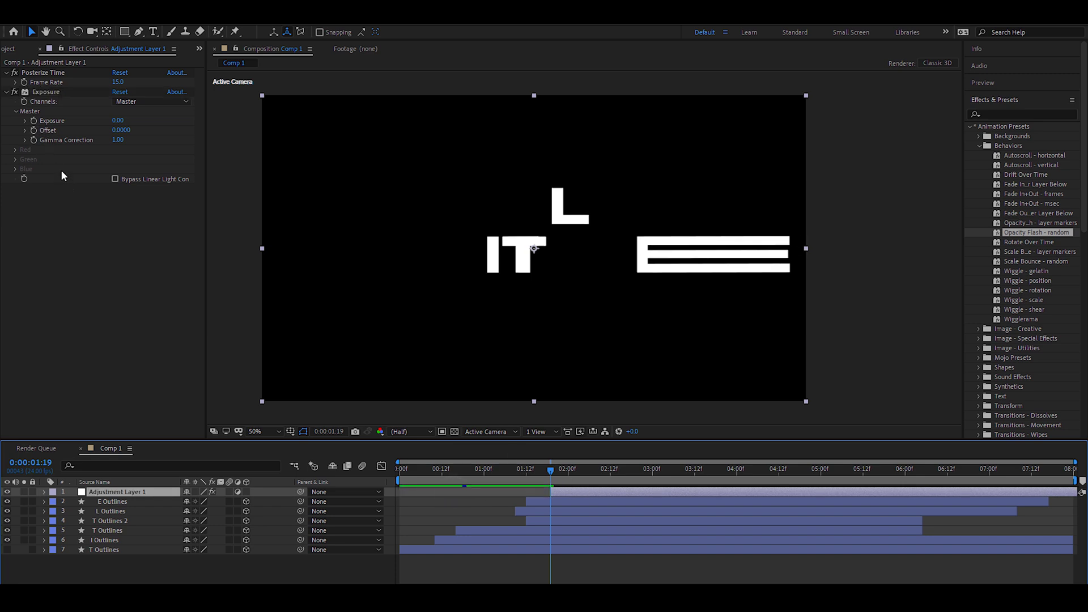
{"action": "left_click", "coordinate": [34, 120]}
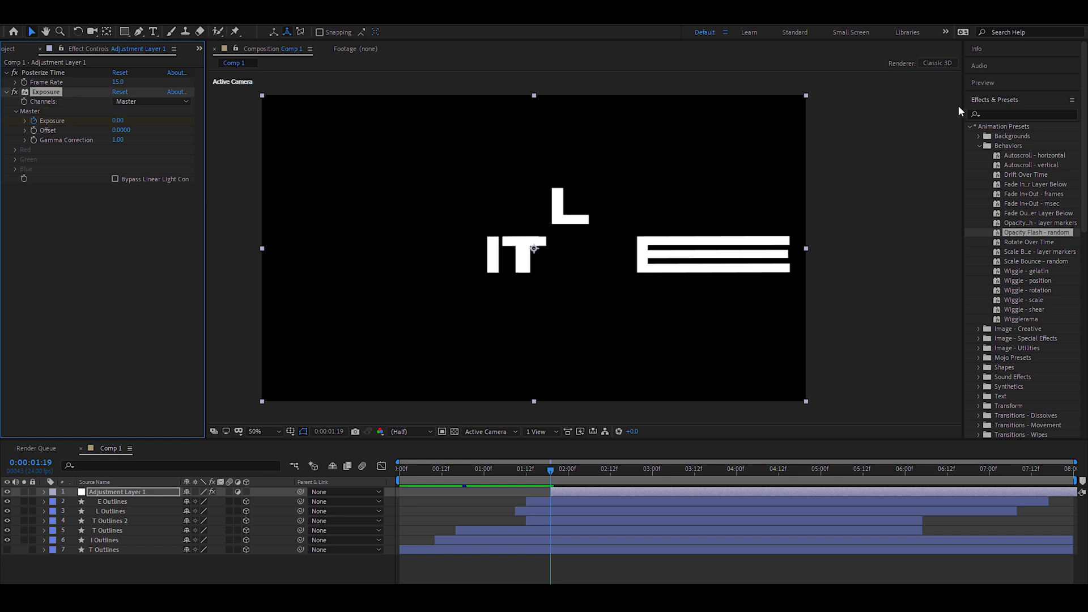
- Advance one frame to 0:00:01:20 and keyframe the Exposure at -0.60
{"action": "left_click", "coordinate": [983, 84]}
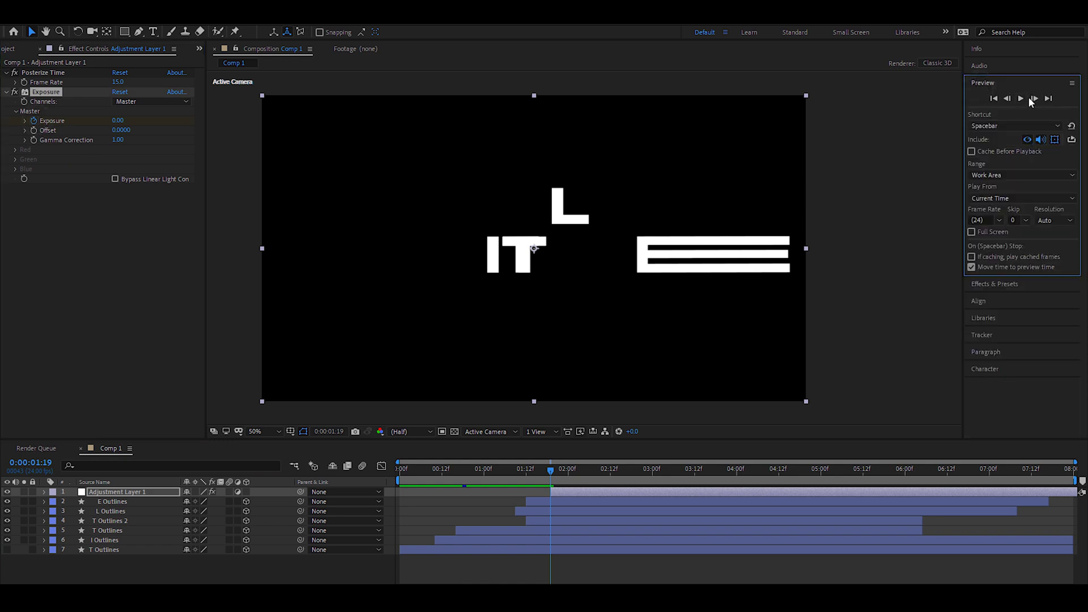
{"action": "left_click", "coordinate": [1034, 100]}
{"action": "left_click_drag", "start_coordinate": [118, 120], "coordinate": [42, 120]}
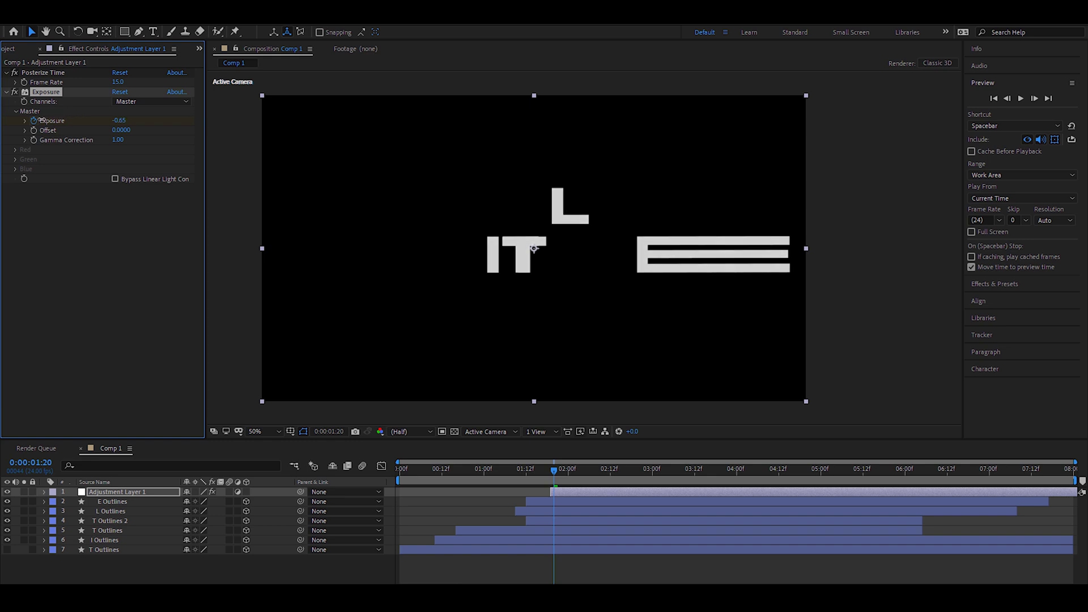
{"action": "left_click", "coordinate": [122, 118]}
- Advance to 0:00:01:21, reveal the adjustment layer's keyframes and set the Exposure back to 0
{"action": "left_click", "coordinate": [1035, 99]}
{"action": "key", "text": "u"}
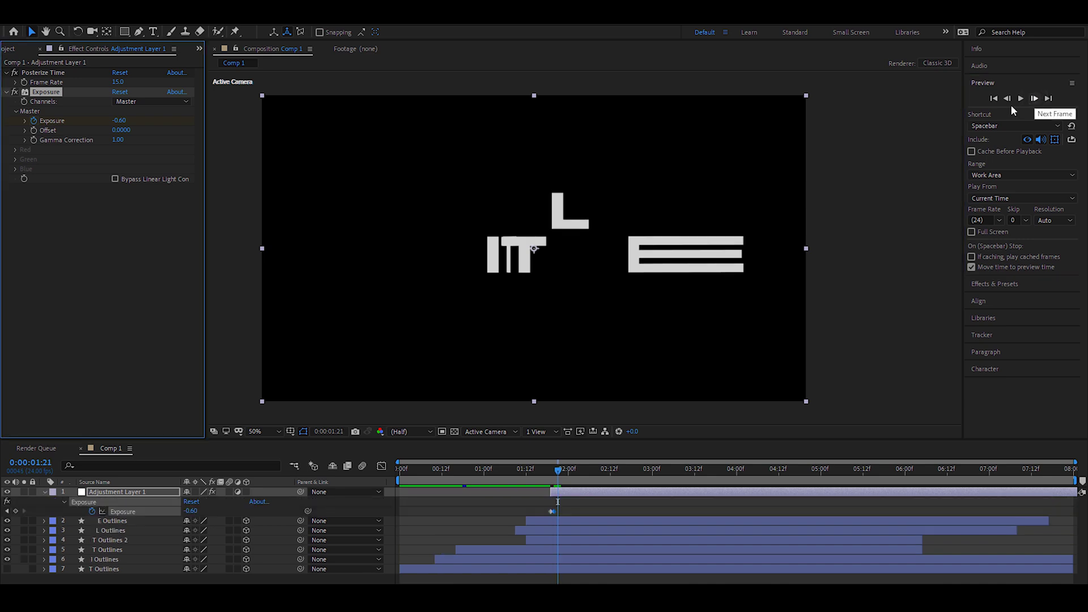
{"action": "left_click", "coordinate": [173, 136]}
{"action": "type", "text": "0"}
{"action": "key", "text": "Return"}
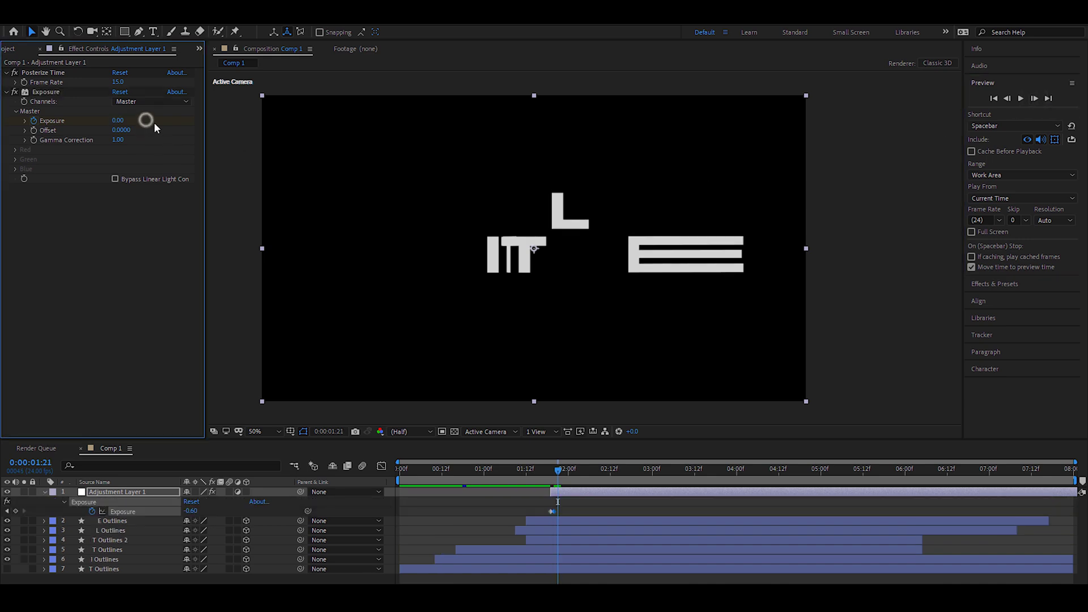
- Preview the exposure flicker from 0:00:01:18 and save the project
{"action": "left_click", "coordinate": [548, 478]}
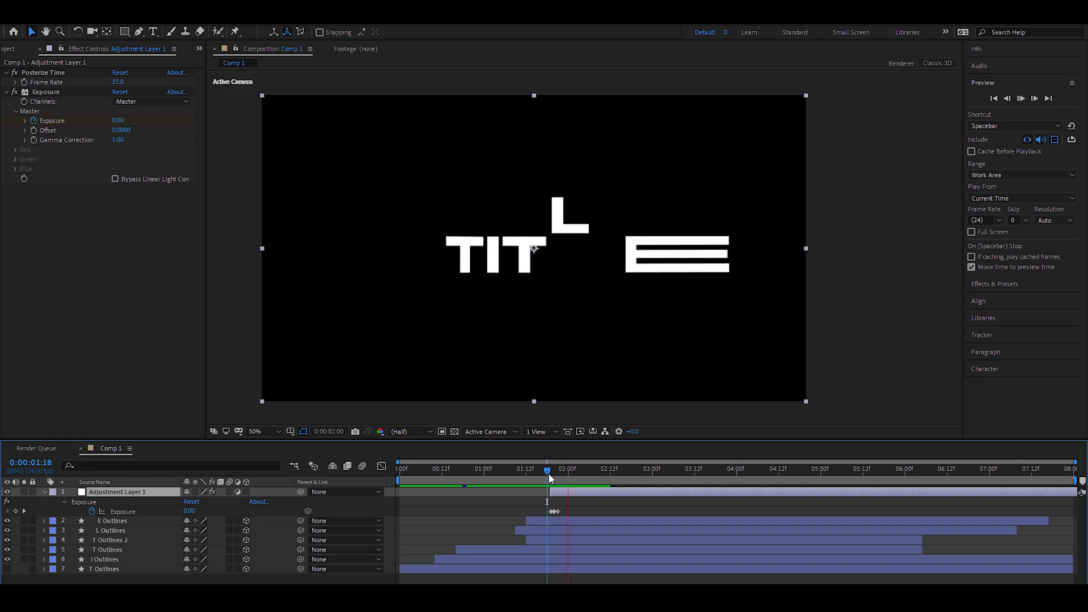
{"action": "key", "text": "Page_Down"}
{"action": "key", "text": "ctrl+s"}
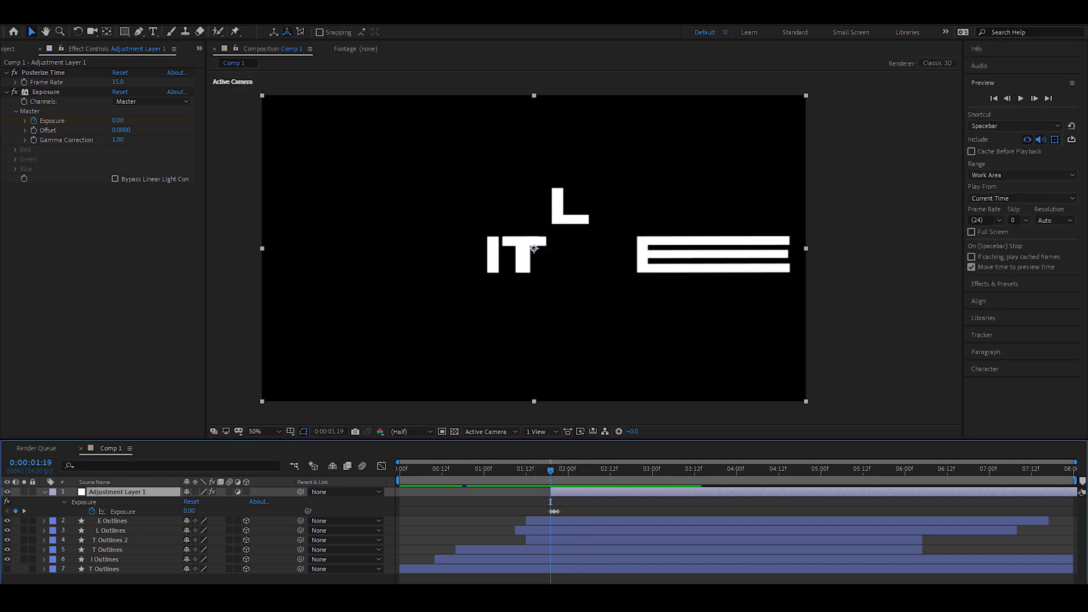
- Select the three Exposure keyframes and apply the expression loopOutDuration(type = "cycle", duration = 0) to the Exposure property
{"action": "key", "text": "equal"}
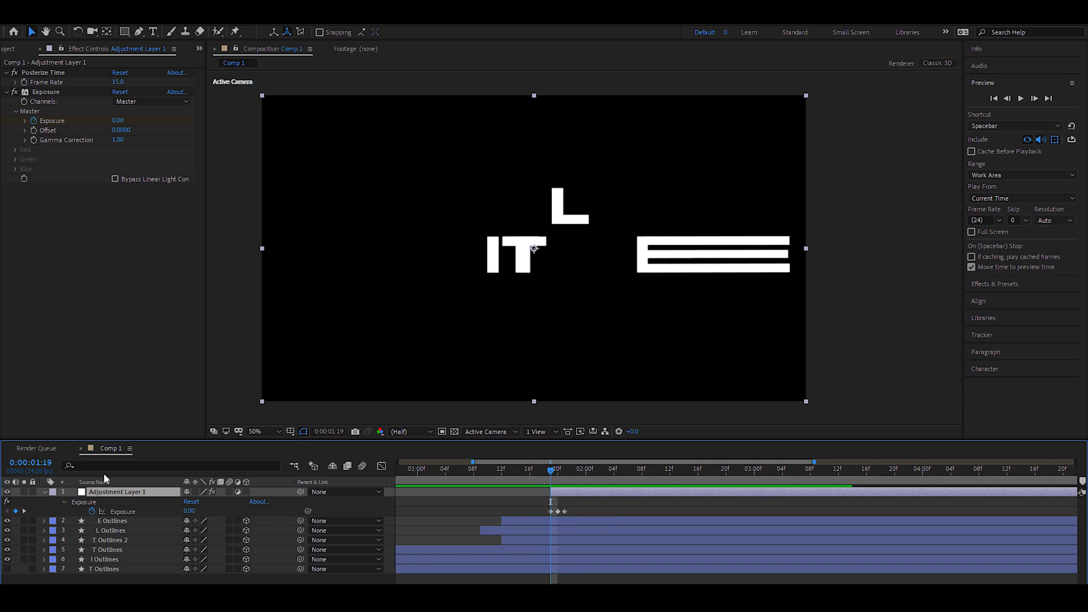
{"action": "left_click_drag", "start_coordinate": [544, 513], "coordinate": [574, 517]}
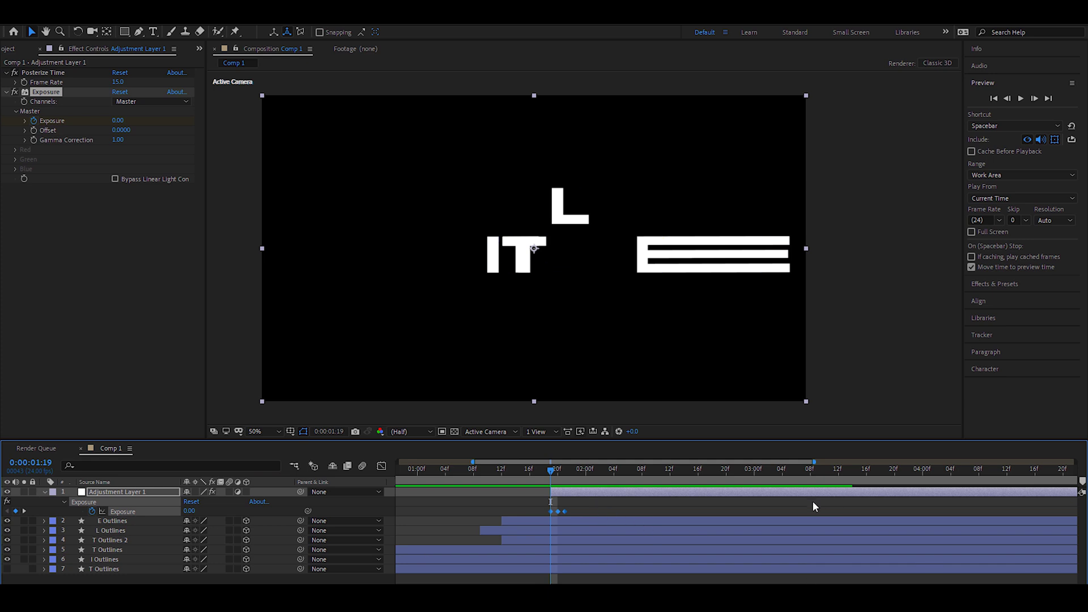
{"action": "left_click", "coordinate": [93, 511], "text": "alt"}
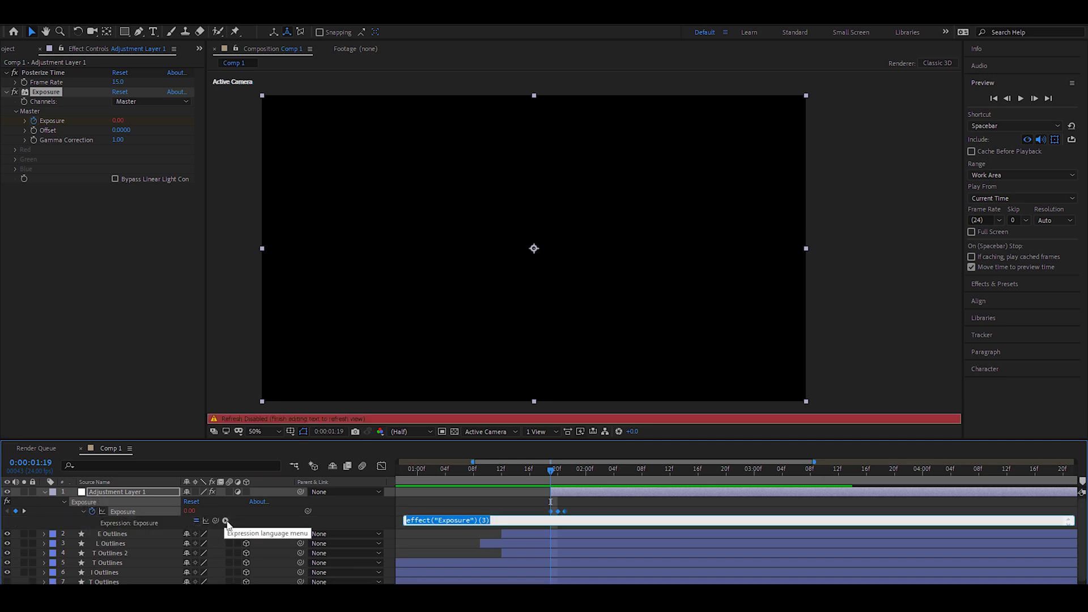
{"action": "left_click", "coordinate": [226, 520]}
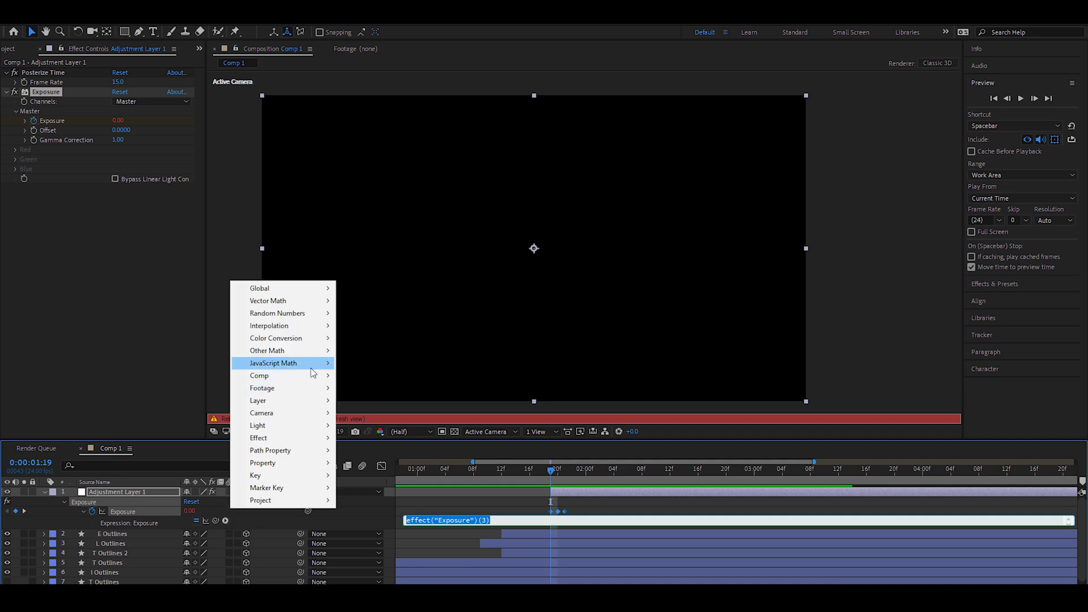
{"action": "mouse_move", "coordinate": [325, 442]}
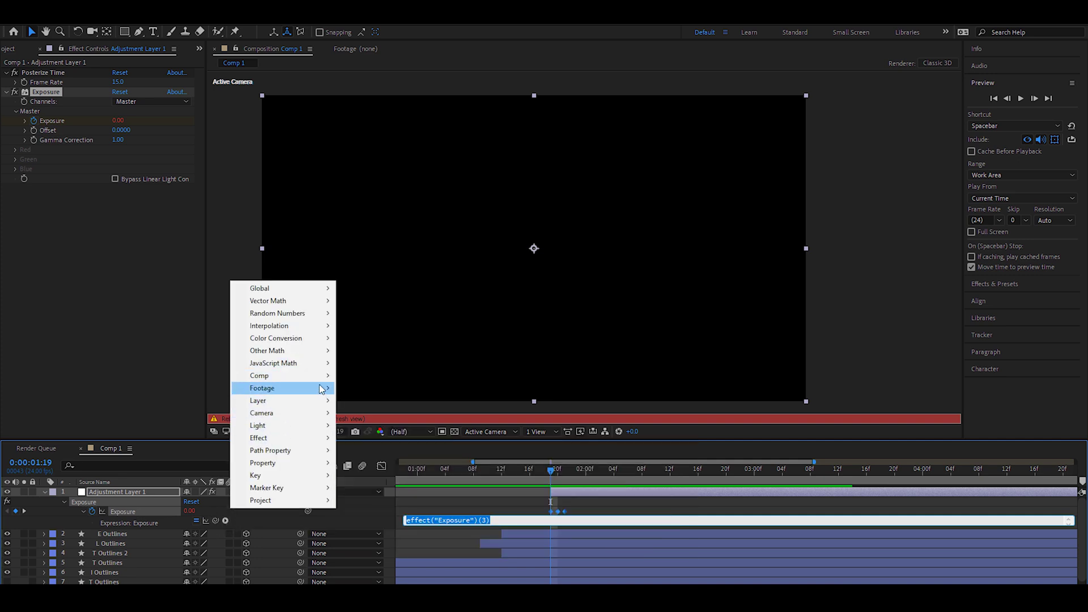
{"action": "mouse_move", "coordinate": [313, 467]}
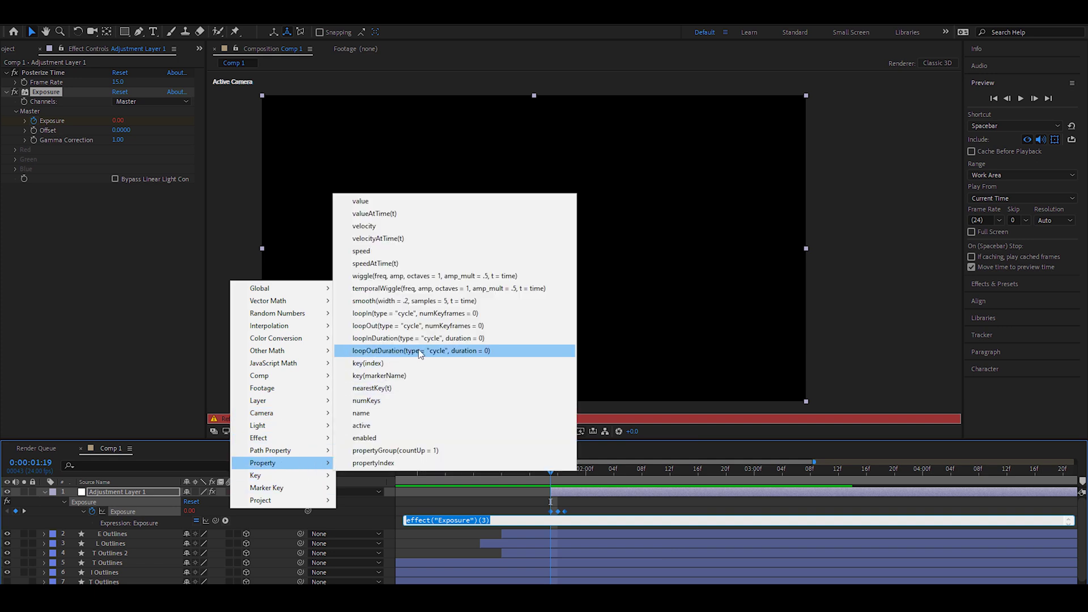
{"action": "left_click", "coordinate": [390, 354]}
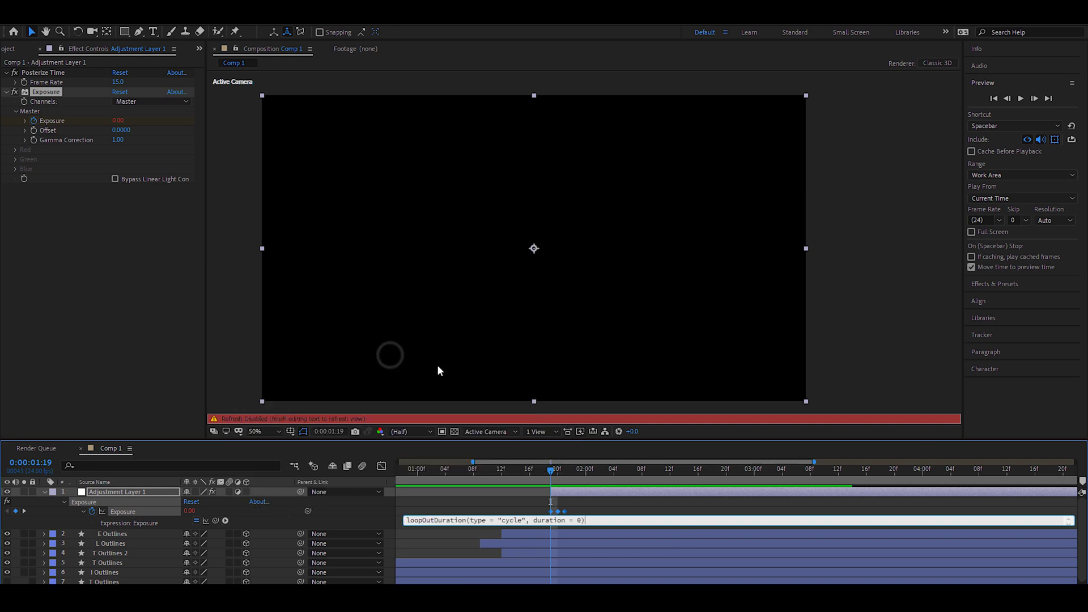
{"action": "left_click", "coordinate": [583, 498]}
- Preview the looping exposure flicker on the title, starting just before 0:00:01:19
{"action": "key", "text": "space"}
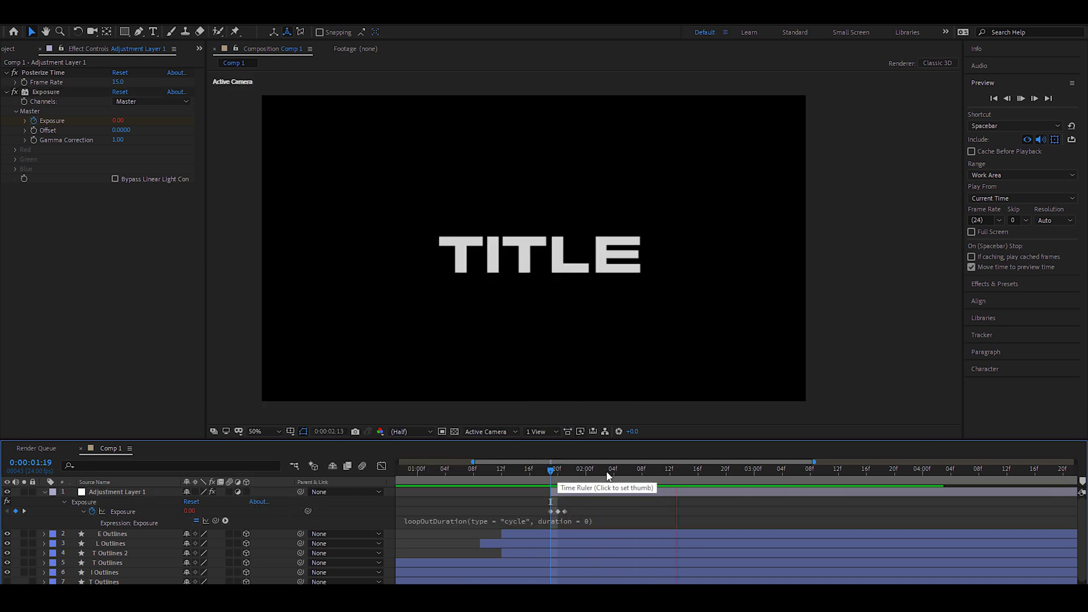
{"action": "left_click", "coordinate": [554, 478]}
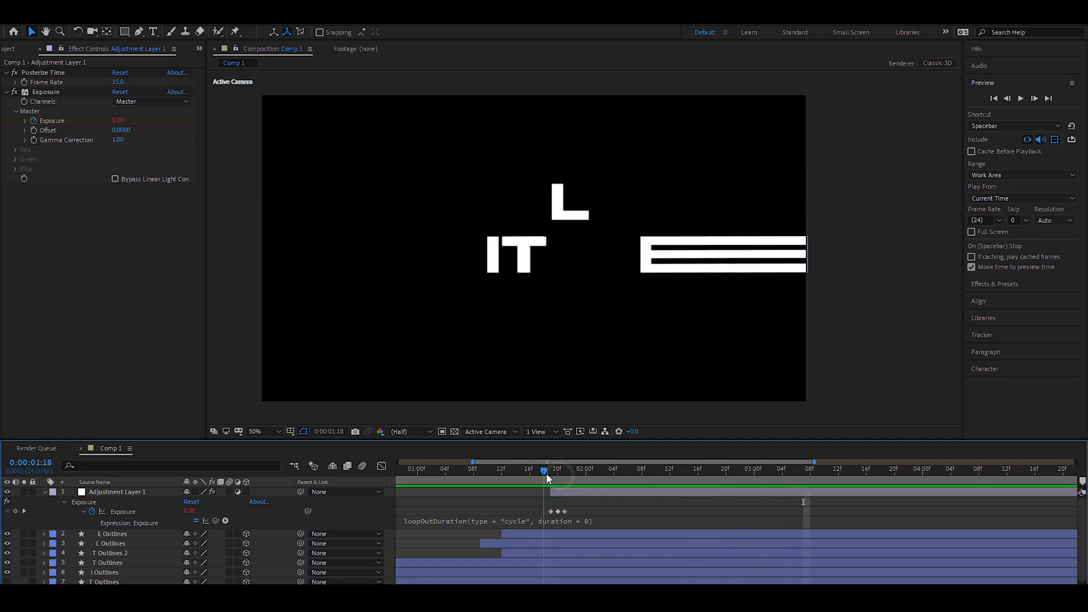
{"action": "left_click_drag", "start_coordinate": [553, 478], "coordinate": [567, 478]}
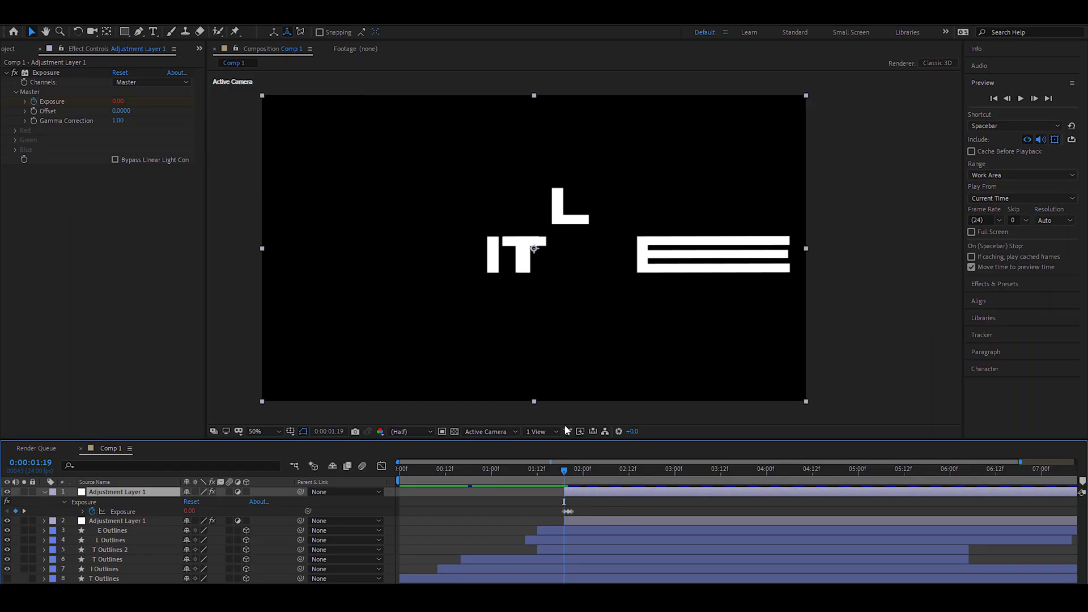
{"action": "left_click_drag", "start_coordinate": [564, 470], "coordinate": [556, 471]}
{"action": "key", "text": "space"}
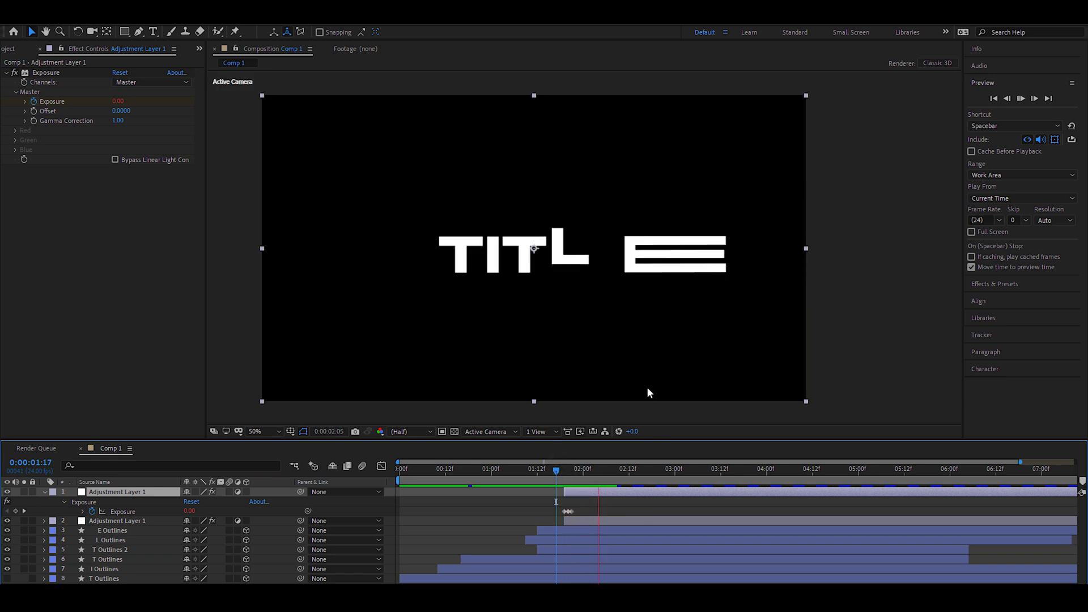
{"action": "key", "text": "space"}
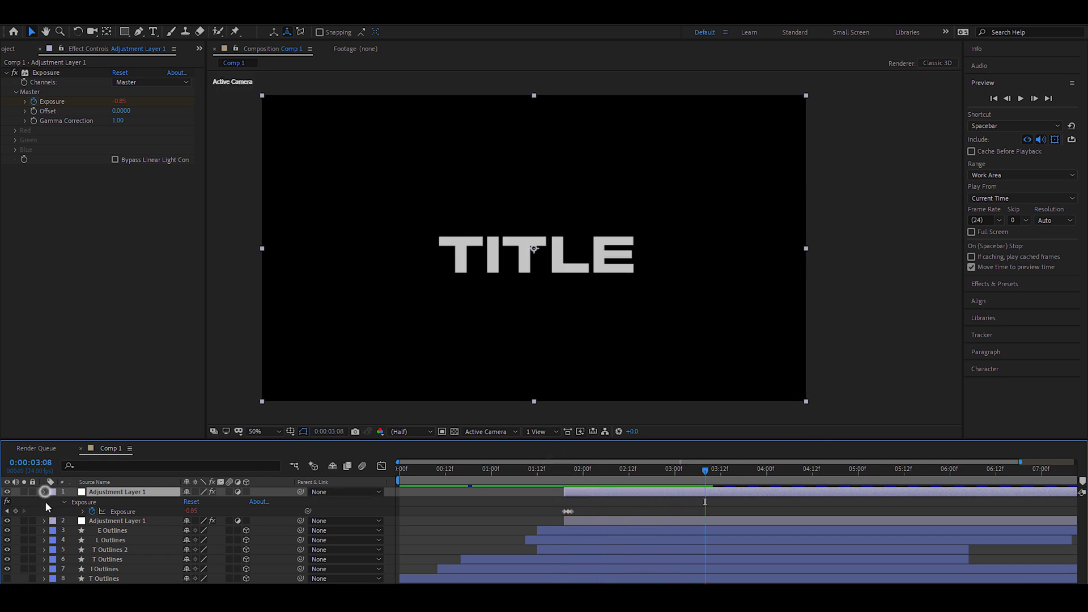
- Extend both adjustment layers back to 0:00:00:00 and preview the title from 0:00:01:10
{"action": "left_click", "coordinate": [45, 492]}
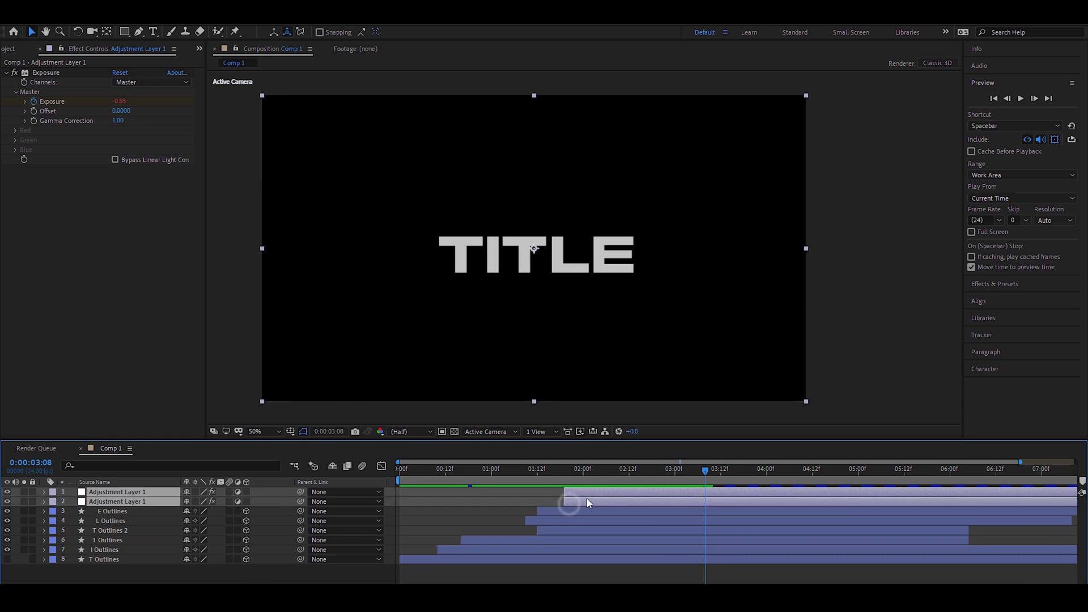
{"action": "left_click_drag", "start_coordinate": [627, 495], "coordinate": [382, 474]}
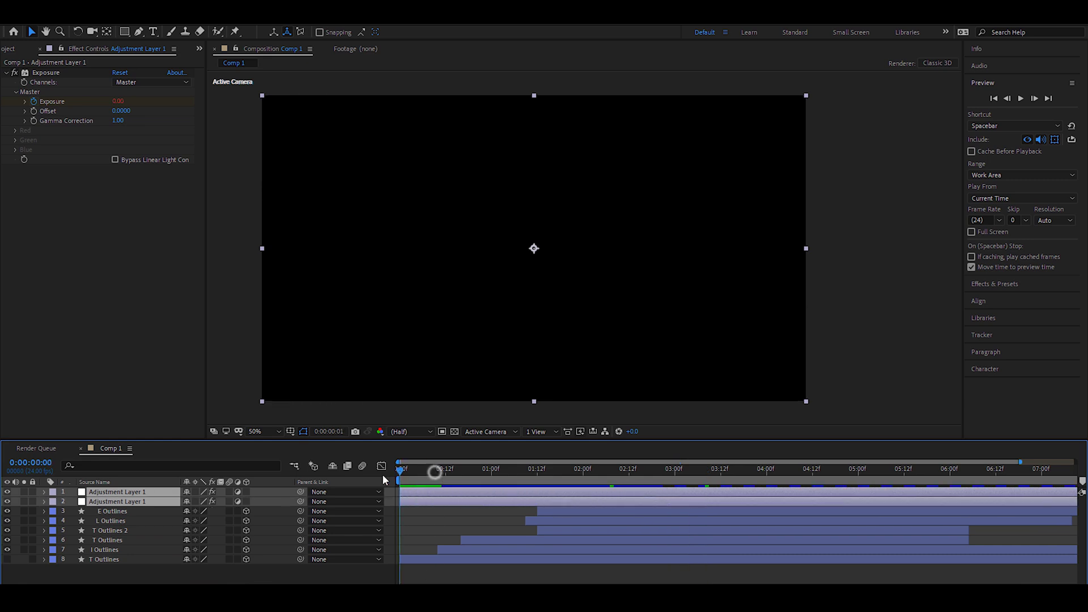
{"action": "left_click_drag", "start_coordinate": [454, 468], "coordinate": [529, 468]}
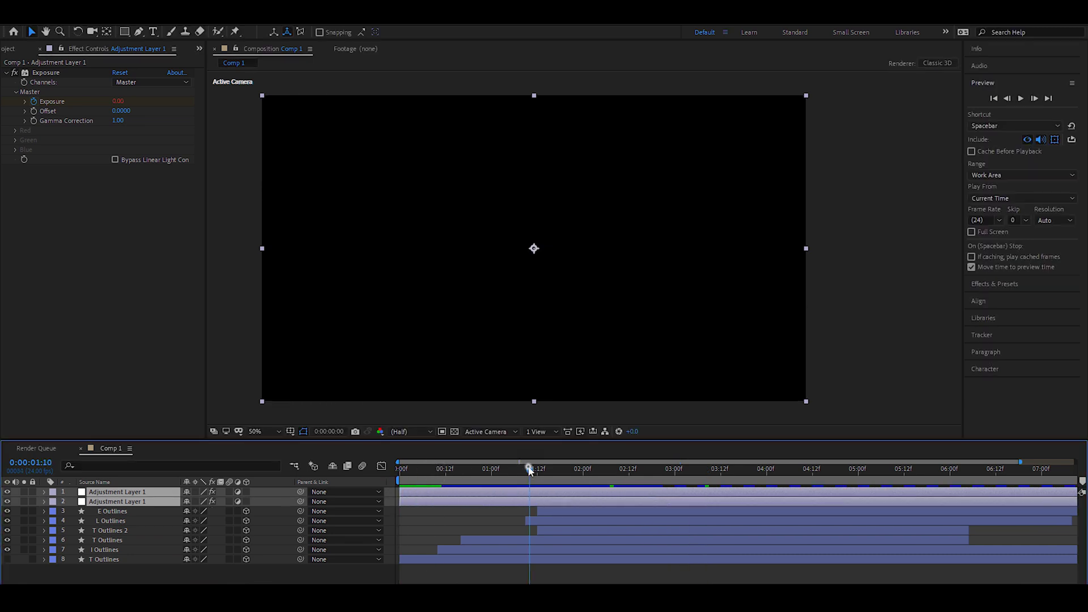
{"action": "key", "text": "space"}
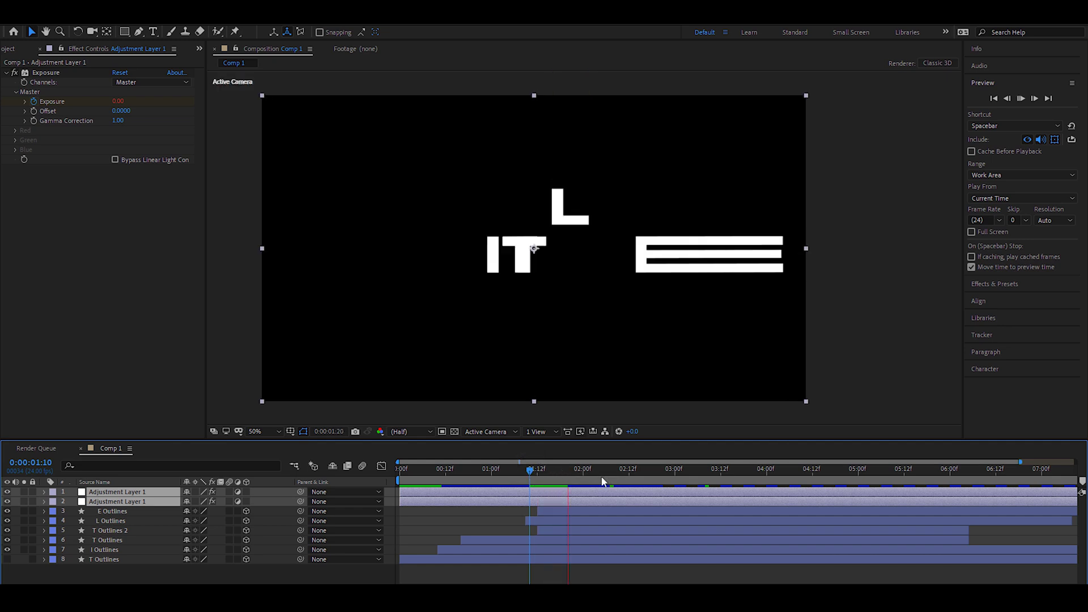
{"action": "key", "text": "space"}
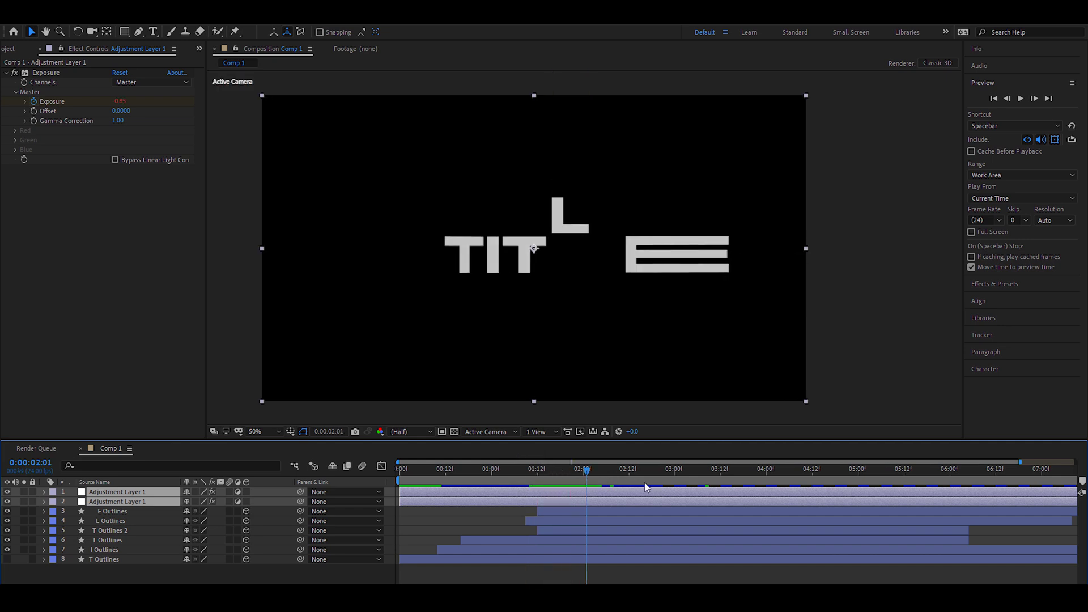
- Trim the end of the upper adjustment layer, which holds the Exposure flicker, to 0:00:02:01 and check the title at 0:00:02:16
{"action": "left_click", "coordinate": [590, 510]}
{"action": "left_click", "coordinate": [586, 492]}
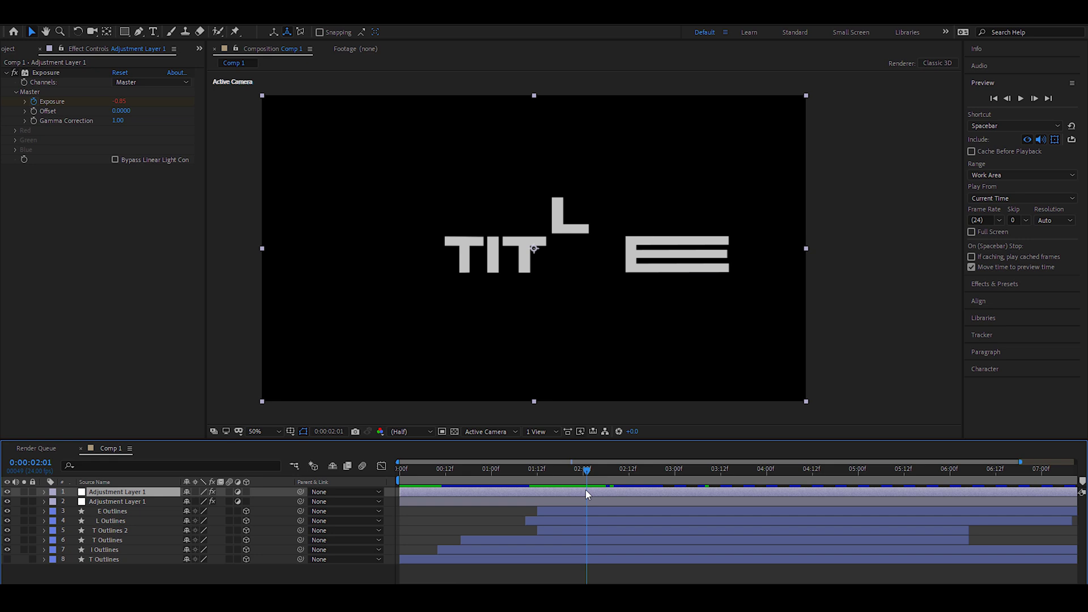
{"action": "key", "text": "alt+]"}
{"action": "left_click_drag", "start_coordinate": [586, 469], "coordinate": [645, 474]}
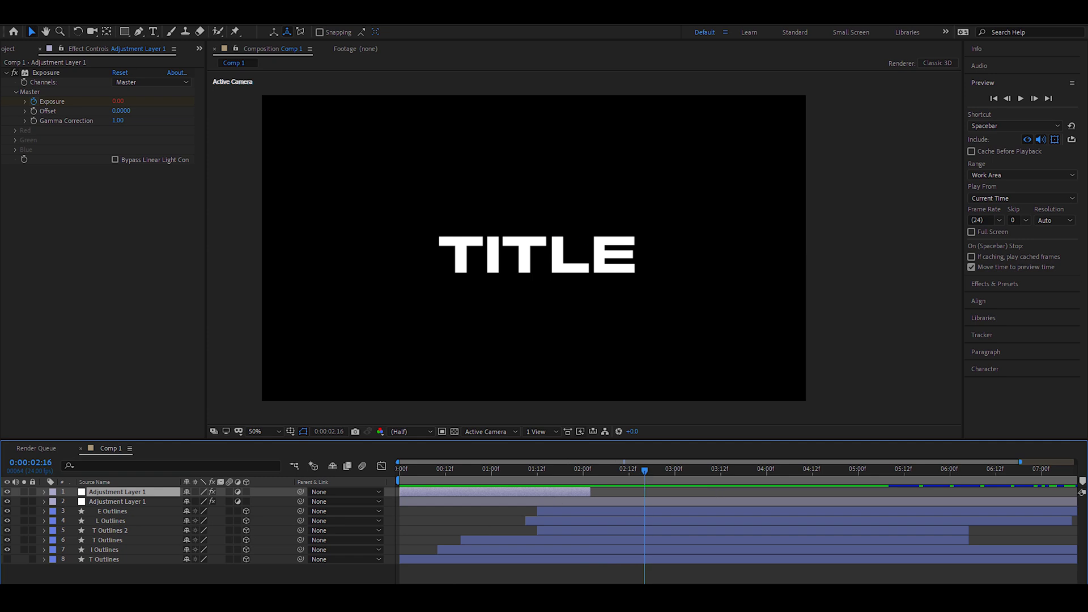
- Add a null object to the composition and parent all six letter outline layers to it
{"action": "left_click", "coordinate": [118, 576]}
{"action": "right_click", "coordinate": [118, 576]}
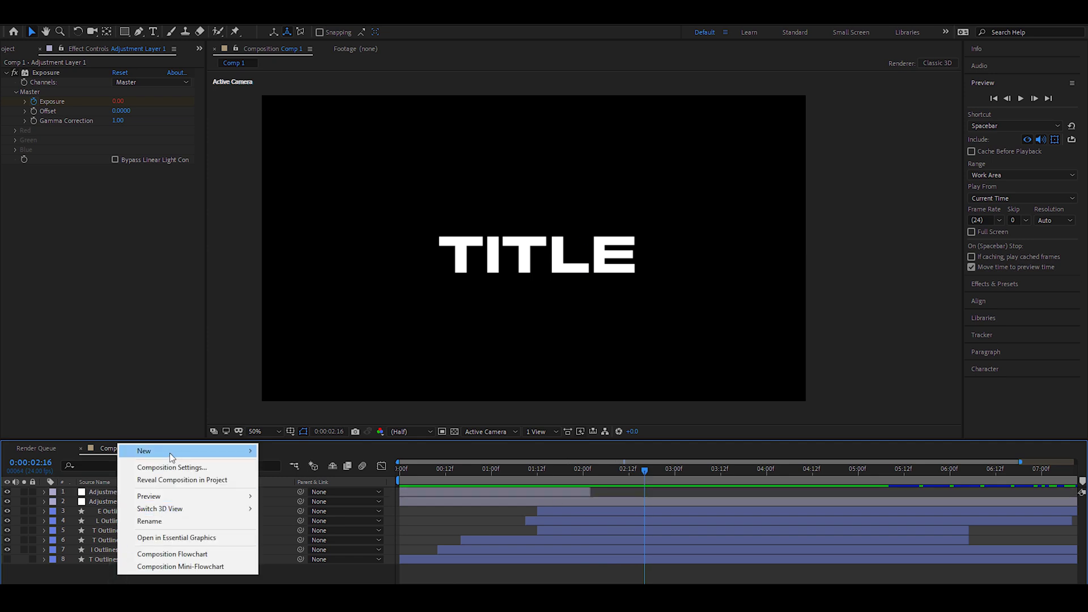
{"action": "mouse_move", "coordinate": [177, 452]}
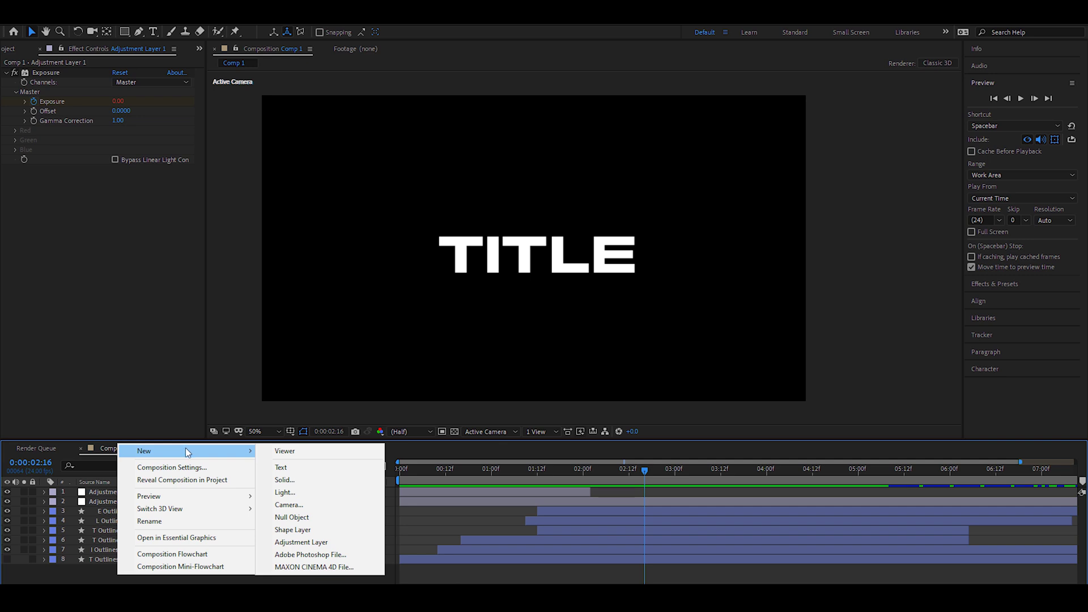
{"action": "left_click", "coordinate": [300, 517]}
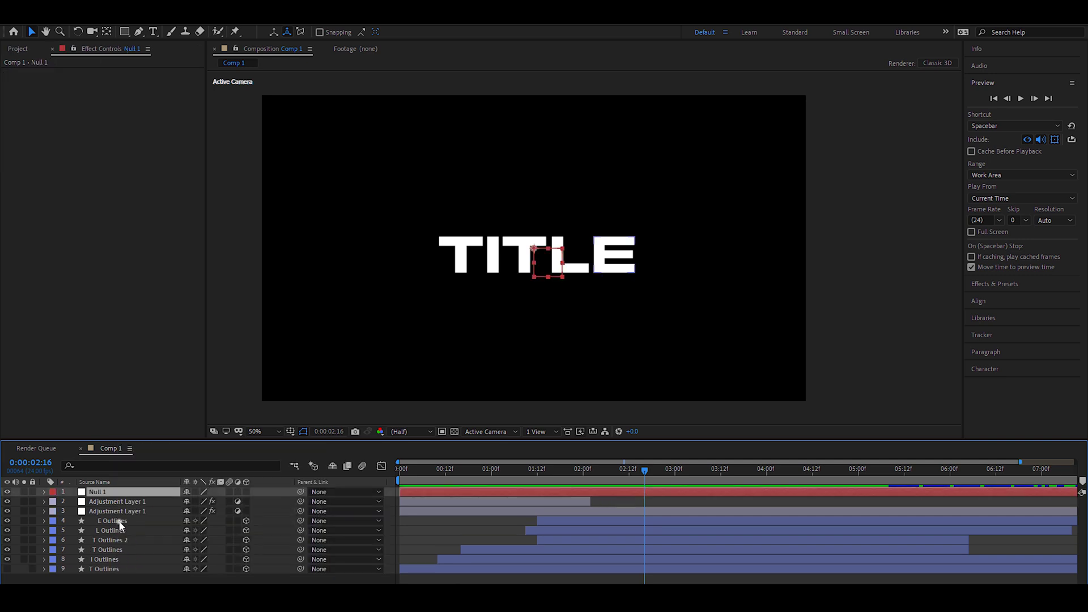
{"action": "left_click", "coordinate": [119, 521]}
{"action": "left_click", "coordinate": [112, 569], "text": "shift"}
{"action": "left_click_drag", "start_coordinate": [301, 520], "coordinate": [99, 496]}
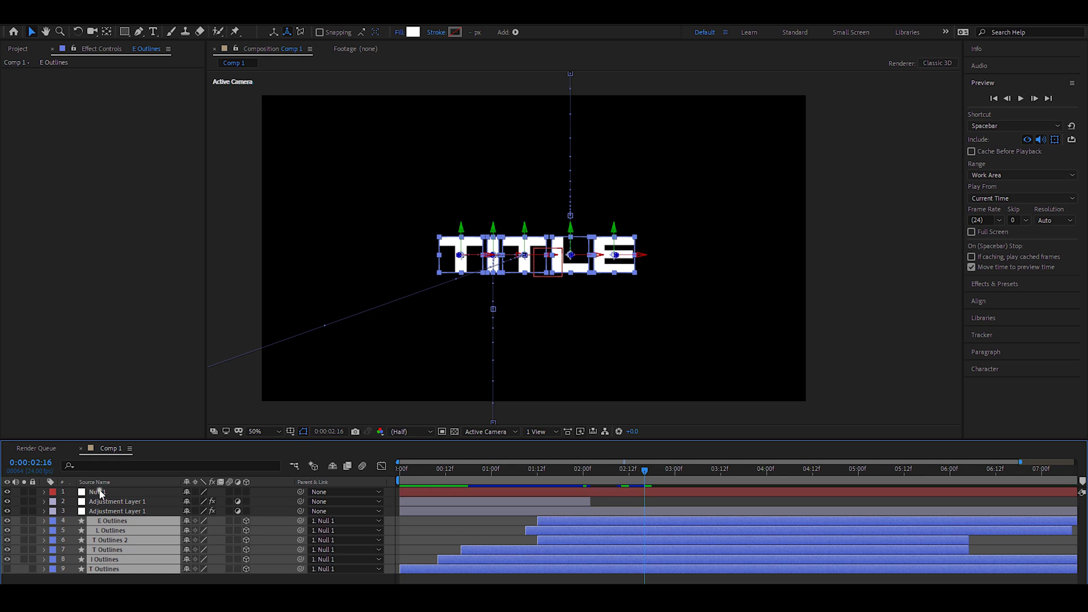
- Reveal the Scale property of Null 1, try scaling the whole title with it, and preview from about 0:00:02:01
{"action": "left_click", "coordinate": [99, 492]}
{"action": "key", "text": "s"}
{"action": "left_click_drag", "start_coordinate": [202, 502], "coordinate": [278, 503]}
{"action": "left_click_drag", "start_coordinate": [644, 470], "coordinate": [586, 472]}
{"action": "key", "text": "space"}
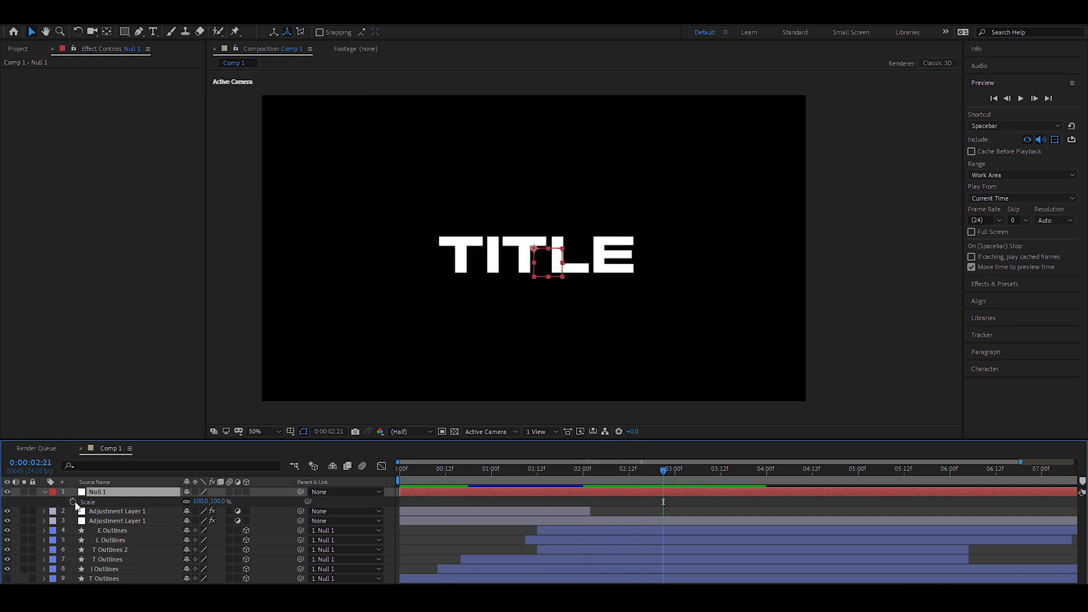
- Keyframe the Scale of Null 1 at 100% on 0:00:02:21 and at 74% on 0:00:04:00
{"action": "left_click", "coordinate": [73, 501]}
{"action": "key", "text": "space"}
{"action": "key", "text": "space"}
{"action": "key", "text": "space"}
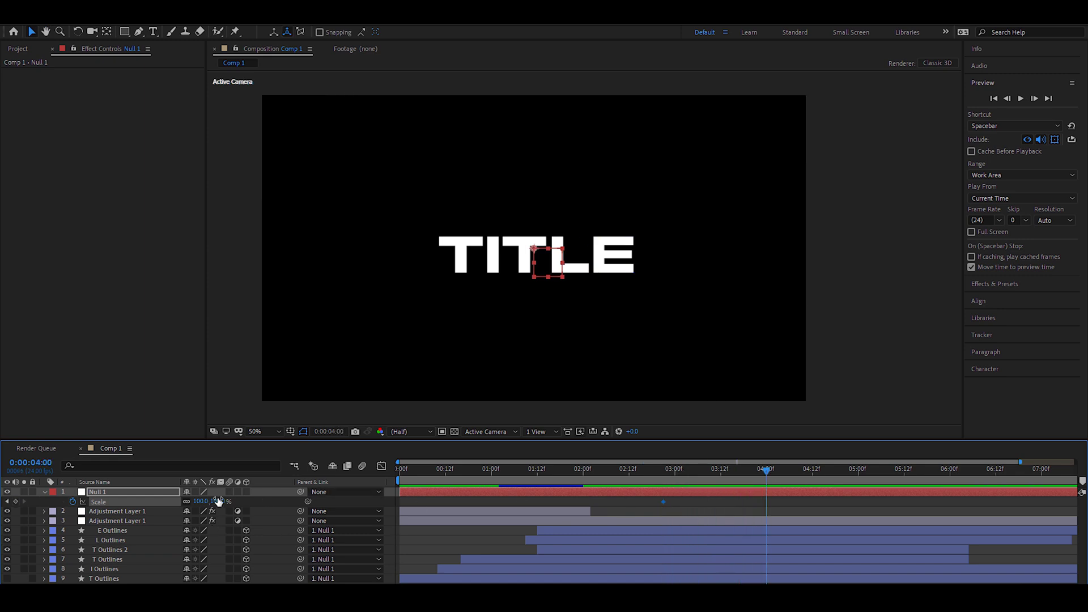
{"action": "left_click_drag", "start_coordinate": [217, 503], "coordinate": [182, 504]}
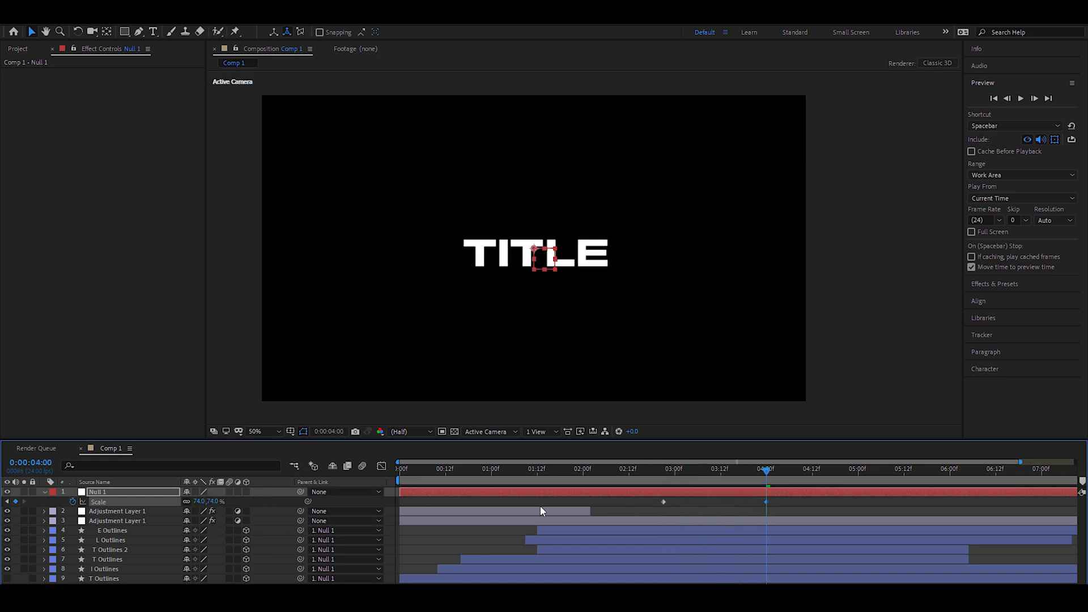
- Apply Easy Ease to Null 1's 74% Scale keyframe and lengthen its incoming influence on the speed graph
{"action": "right_click", "coordinate": [767, 502]}
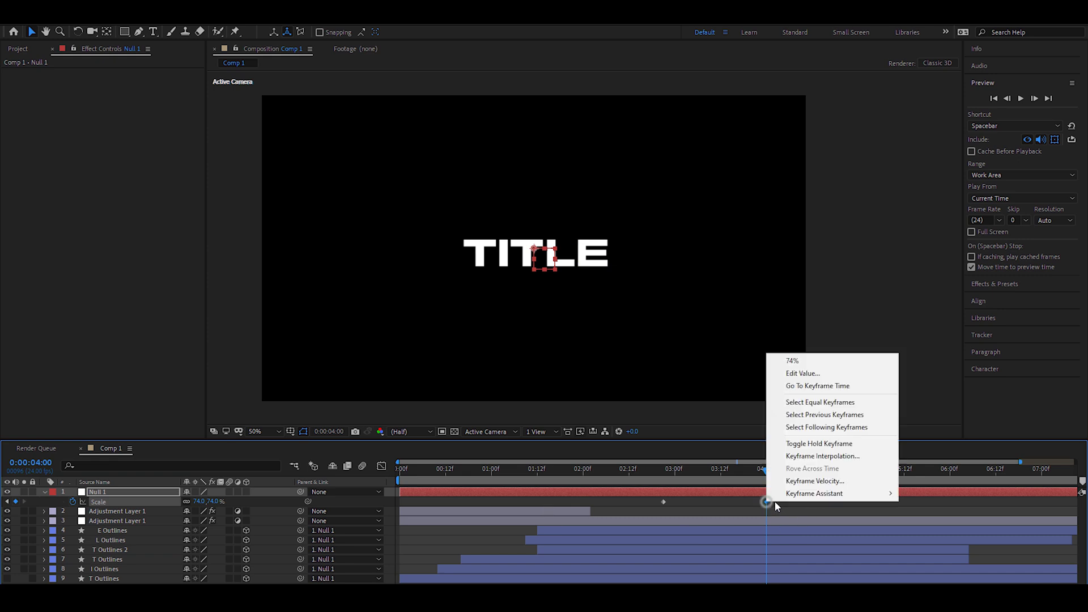
{"action": "mouse_move", "coordinate": [810, 494]}
{"action": "left_click", "coordinate": [943, 423]}
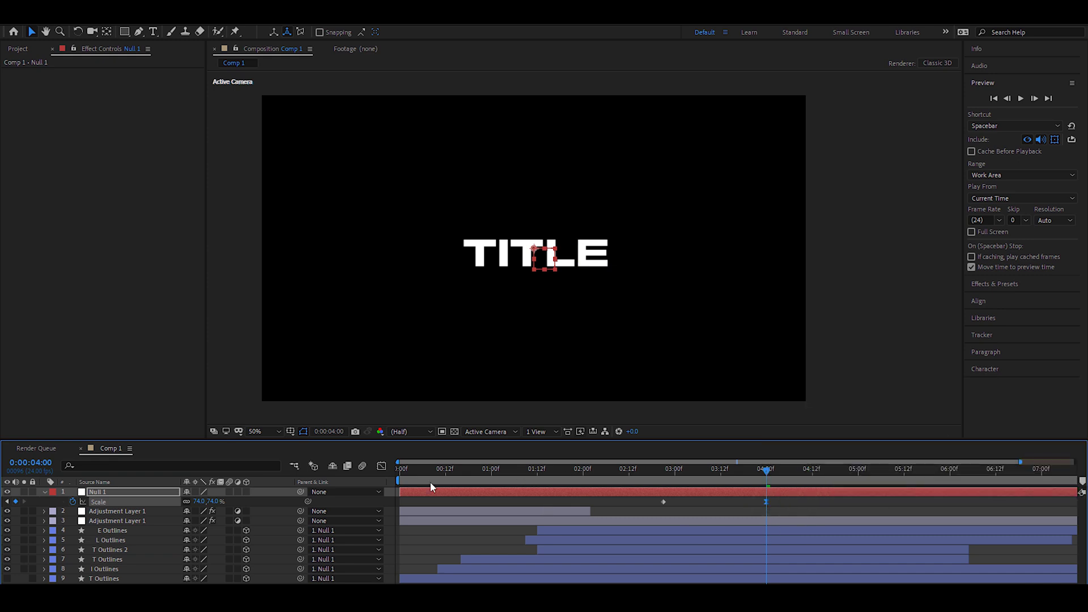
{"action": "left_click", "coordinate": [382, 466]}
{"action": "left_click_drag", "start_coordinate": [749, 494], "coordinate": [709, 502]}
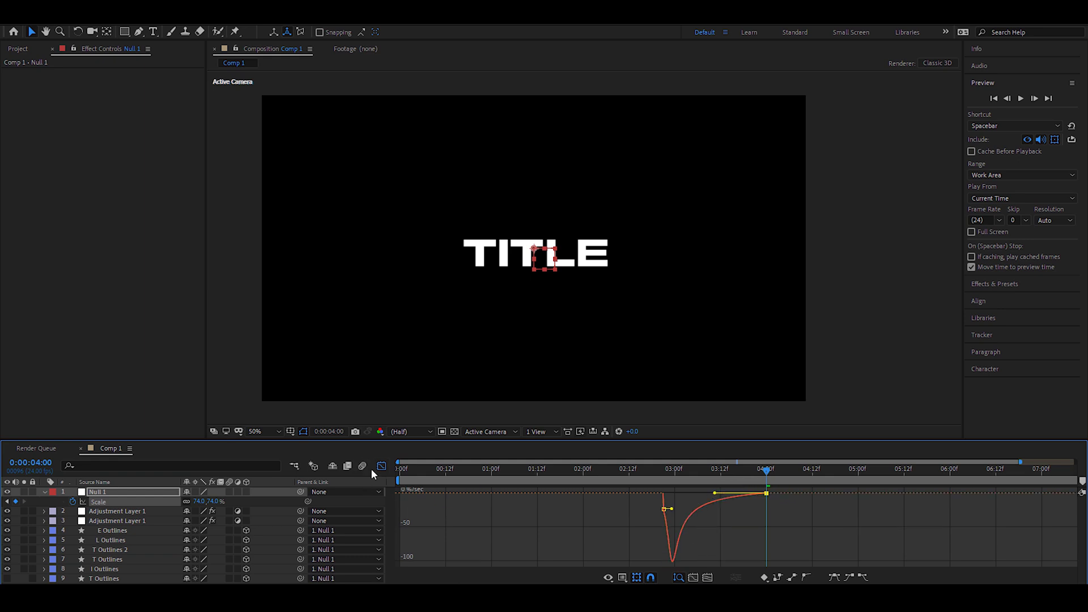
- Apply Easy Ease to Null 1's 100% Scale keyframe and lengthen its outgoing influence to sharpen the speed peak
{"action": "key", "text": "shift+F3"}
{"action": "right_click", "coordinate": [660, 501]}
{"action": "right_click", "coordinate": [664, 502]}
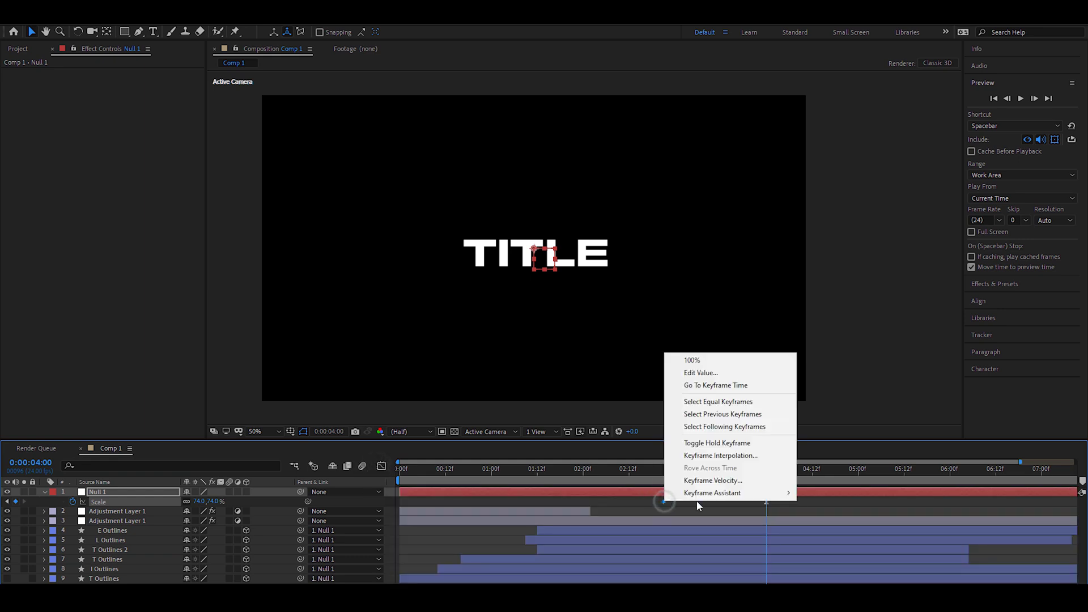
{"action": "mouse_move", "coordinate": [735, 495]}
{"action": "left_click", "coordinate": [823, 425]}
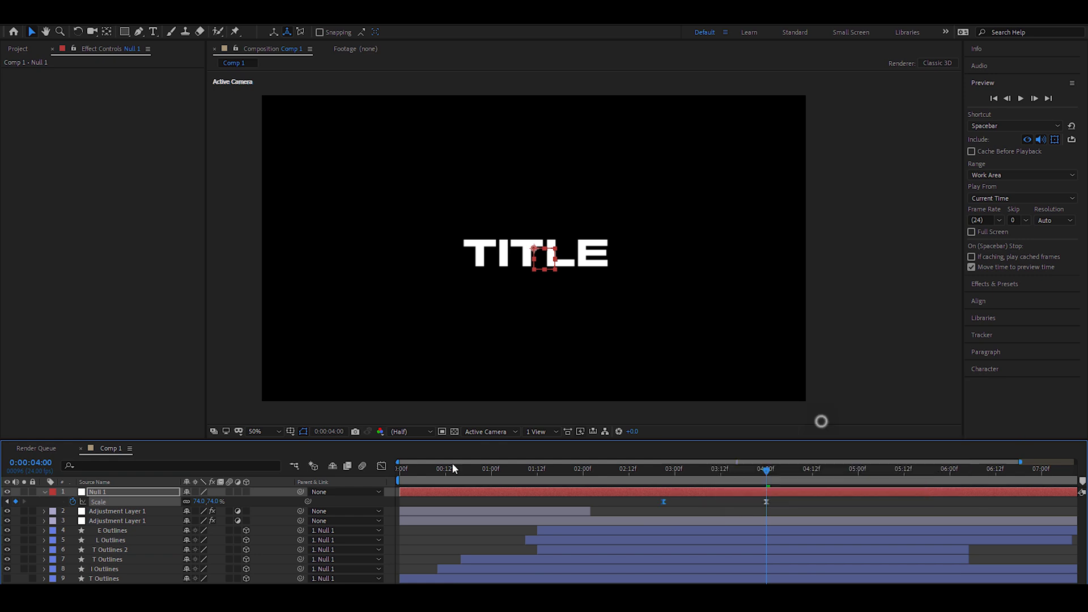
{"action": "left_click", "coordinate": [381, 466]}
{"action": "left_click_drag", "start_coordinate": [682, 494], "coordinate": [697, 494]}
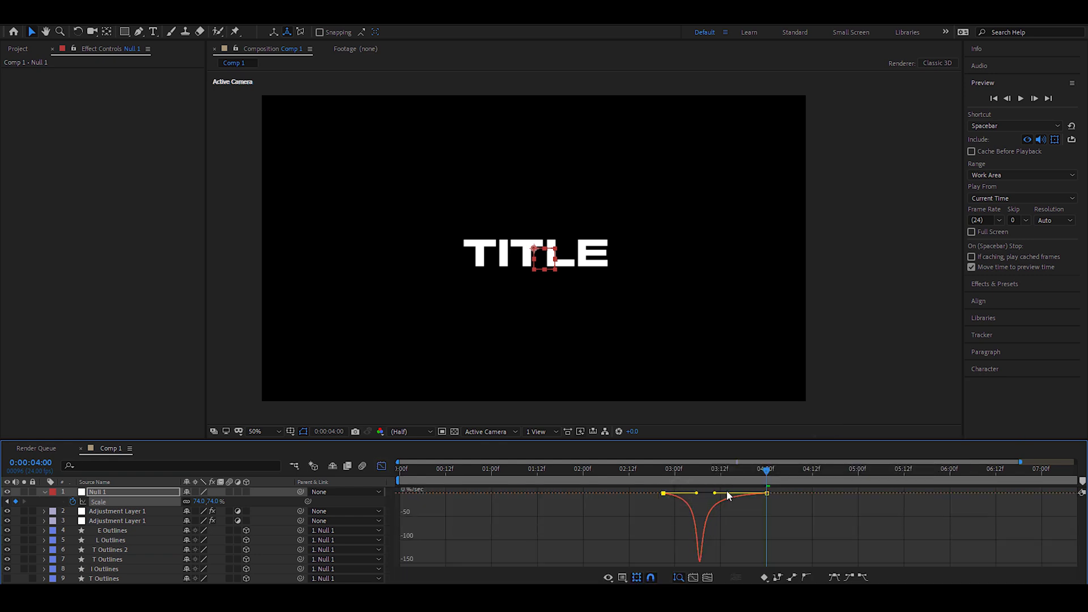
- Return to the layer bars and preview the eased scale-down from 0:00:02:22
{"action": "left_click", "coordinate": [382, 467]}
{"action": "left_click", "coordinate": [668, 474]}
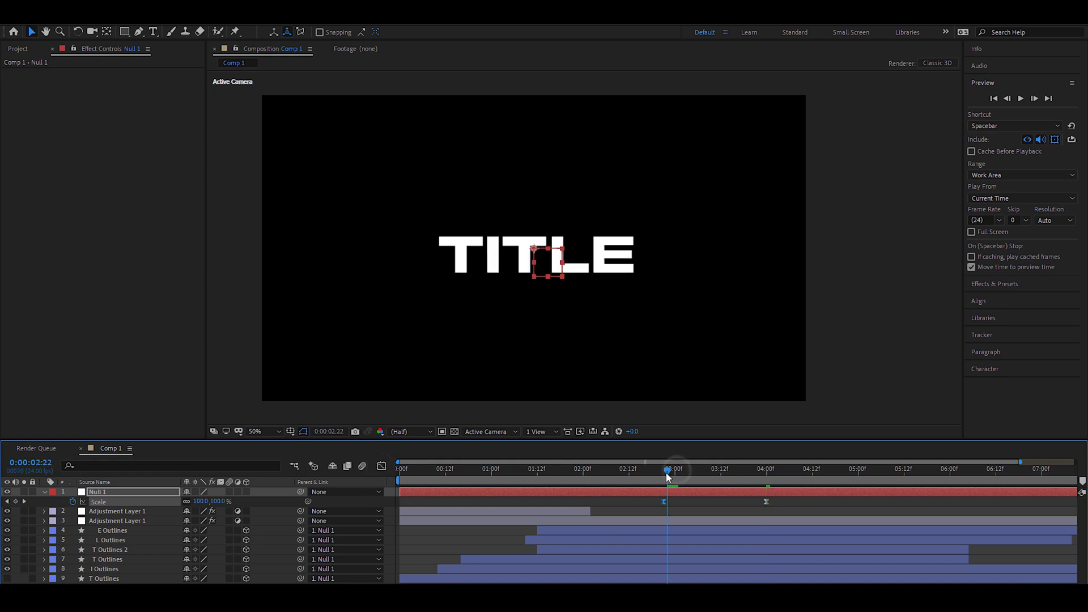
{"action": "key", "text": "space"}
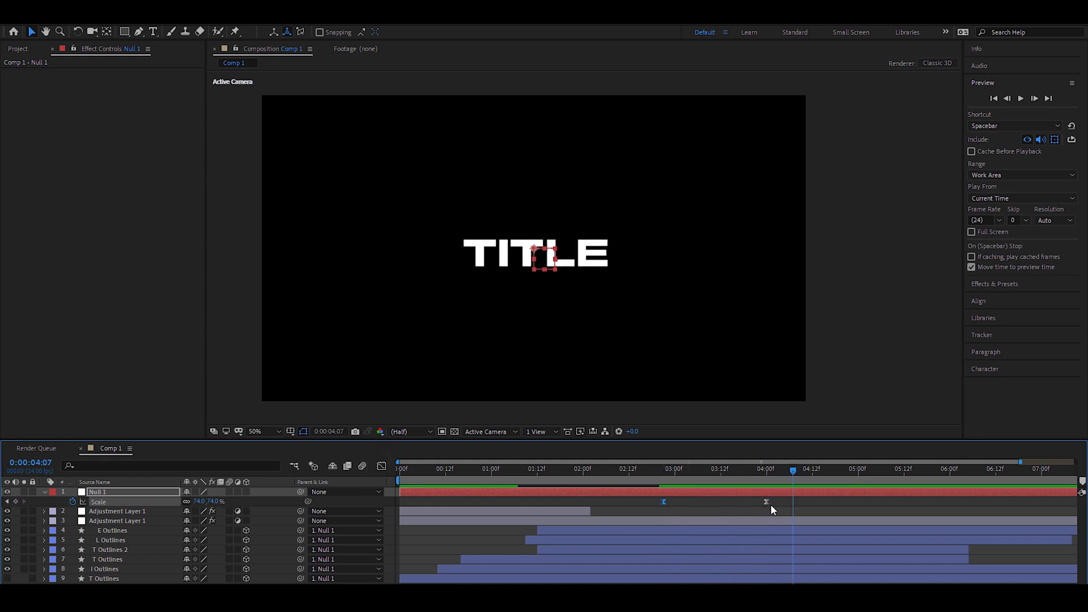
- Move Null 1's 74% Scale keyframe to 0:00:04:07 and fine-tune the easing handles on the speed graph
{"action": "left_click_drag", "start_coordinate": [766, 501], "coordinate": [783, 502]}
{"action": "left_click", "coordinate": [381, 467]}
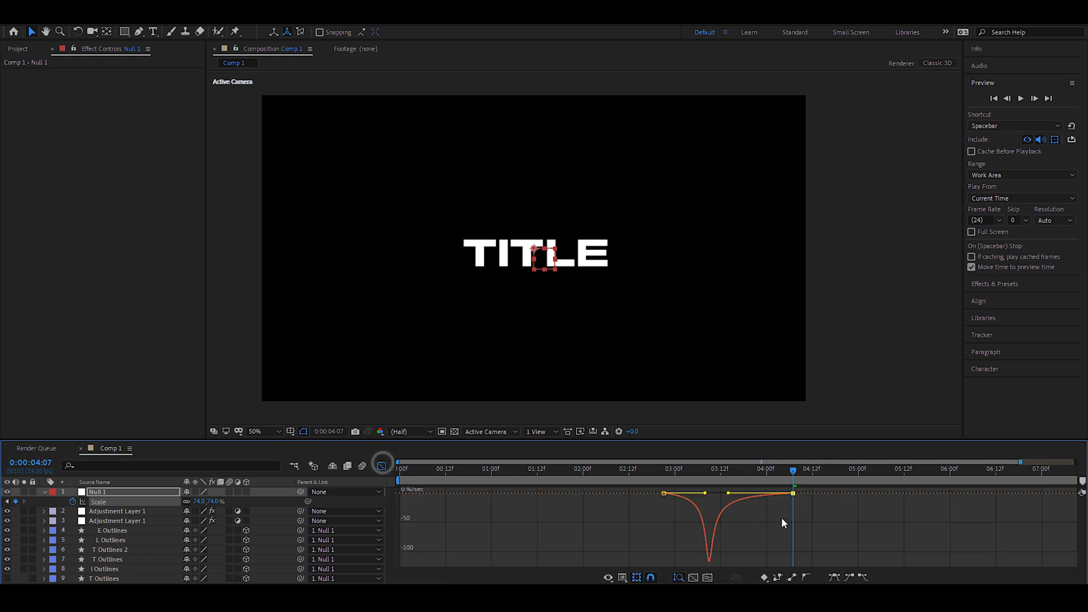
{"action": "left_click", "coordinate": [728, 493]}
{"action": "left_click_drag", "start_coordinate": [728, 493], "coordinate": [704, 493]}
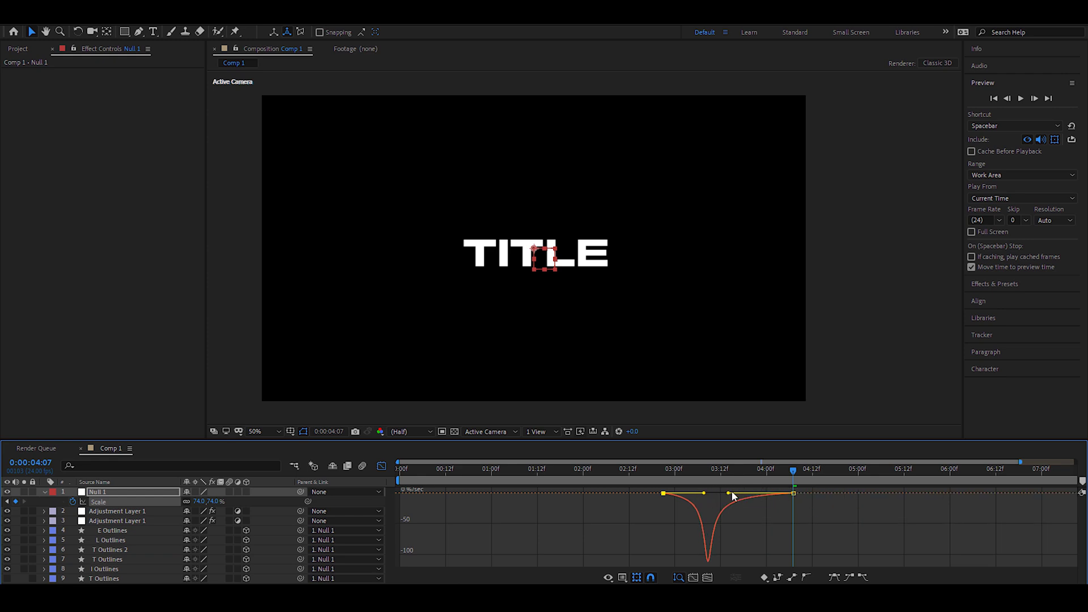
- Preview the slower scale-down from about 0:00:02:15, and play the title animation from 0:00:01:12
{"action": "left_click", "coordinate": [650, 472]}
{"action": "key", "text": "space"}
{"action": "left_click", "coordinate": [641, 474]}
{"action": "key", "text": "space"}
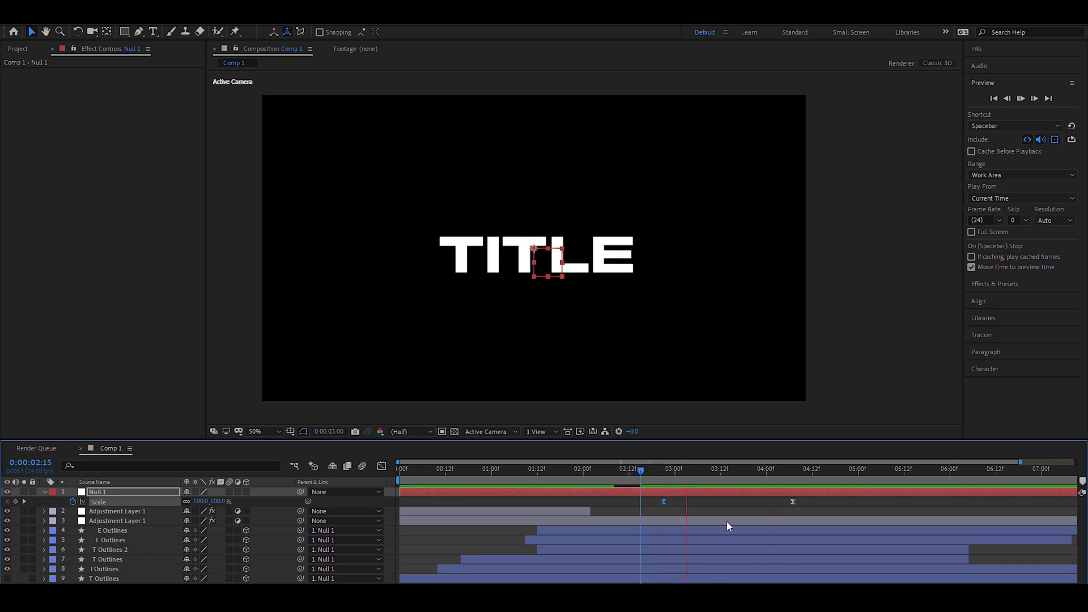
{"action": "key", "text": "space"}
{"action": "left_click", "coordinate": [535, 480]}
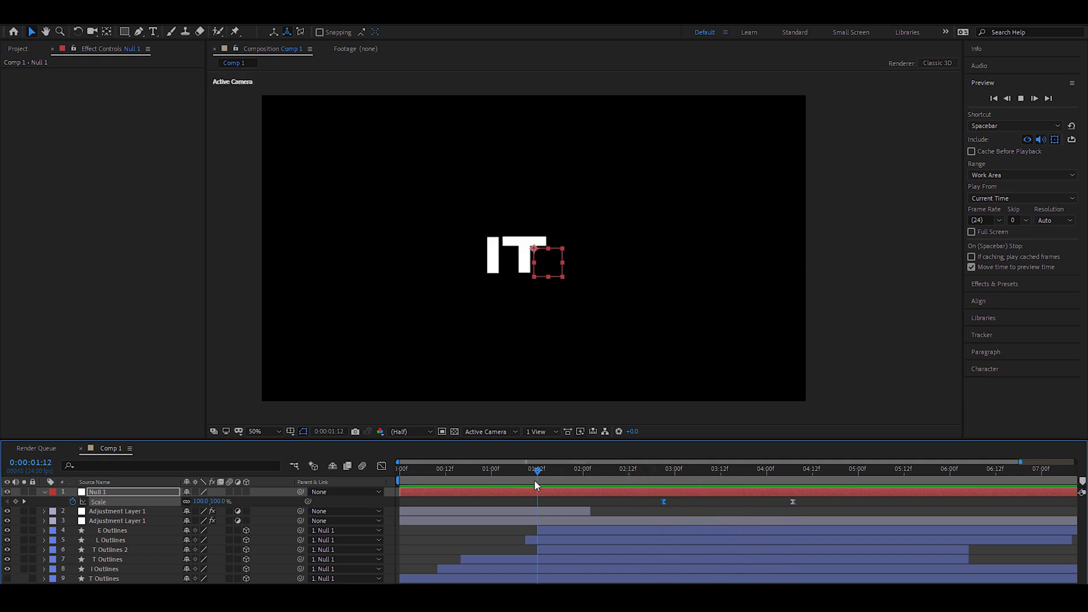
{"action": "key", "text": "space"}
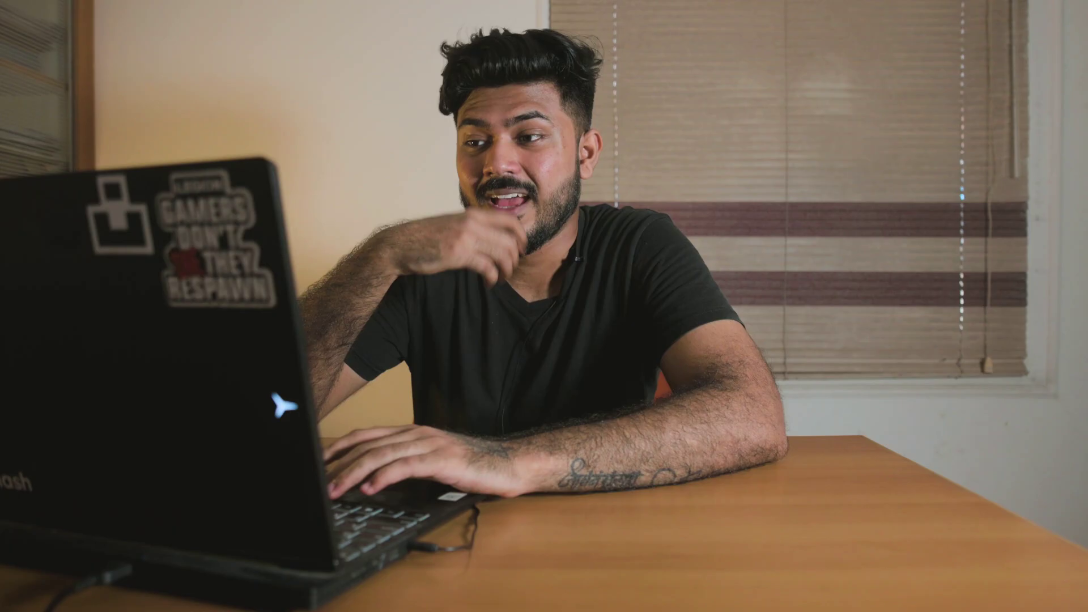